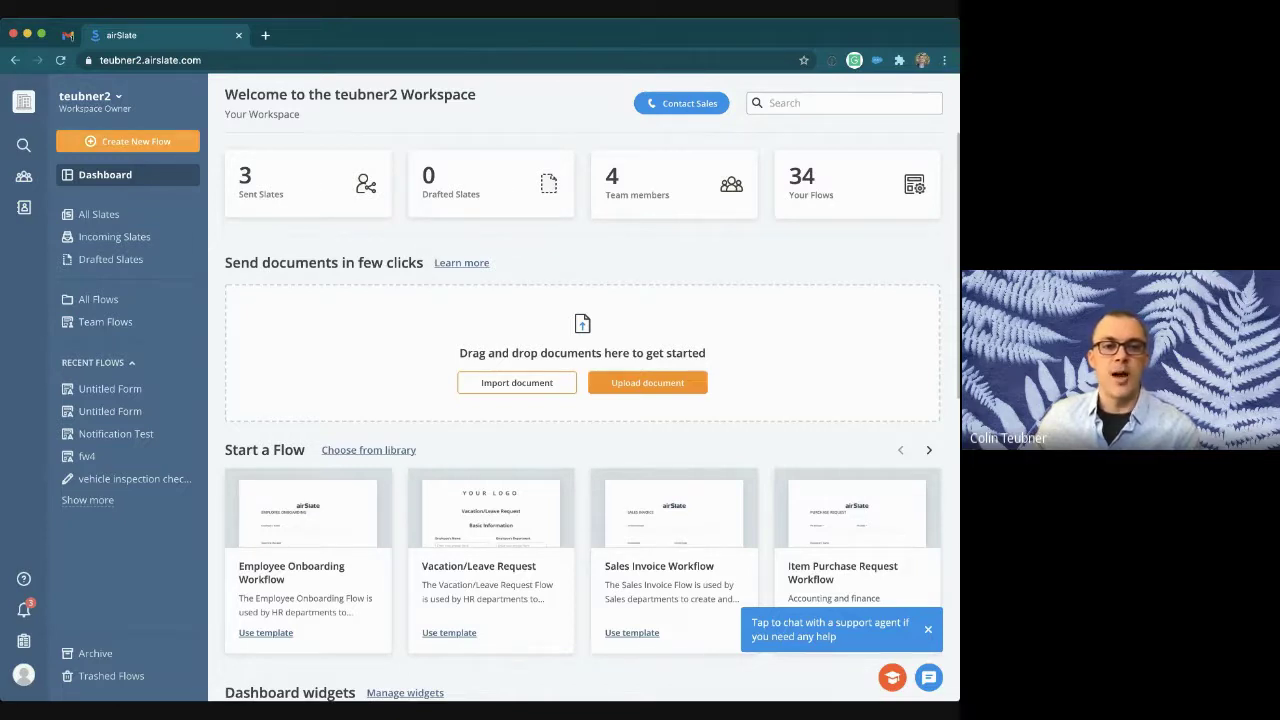
Step: Create a new flow and start it with a blank web form
click(127, 141)
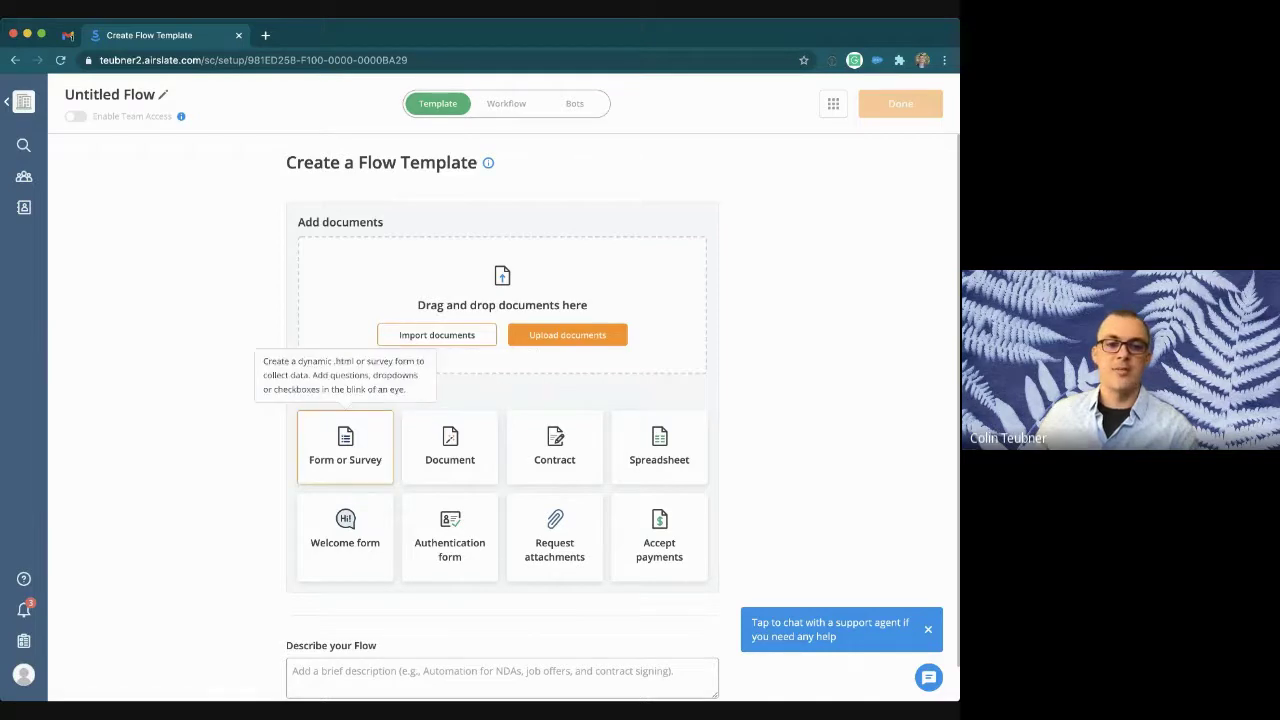
click(345, 447)
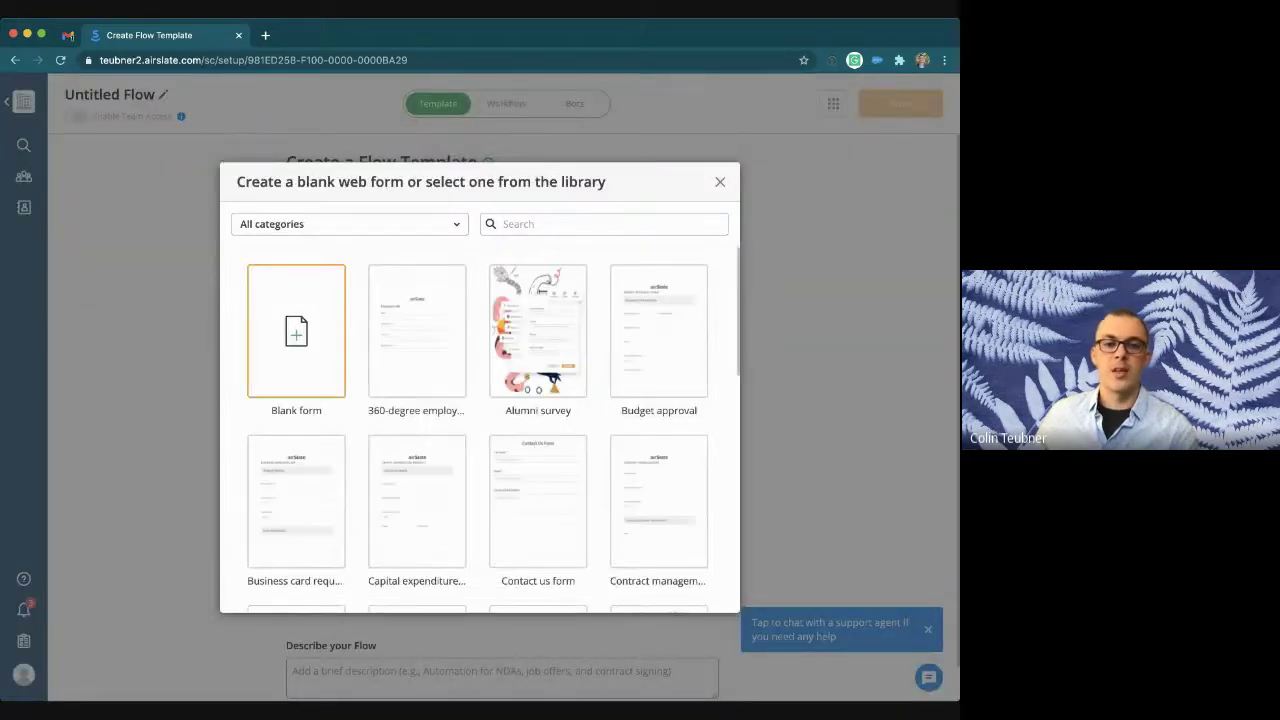
click(296, 330)
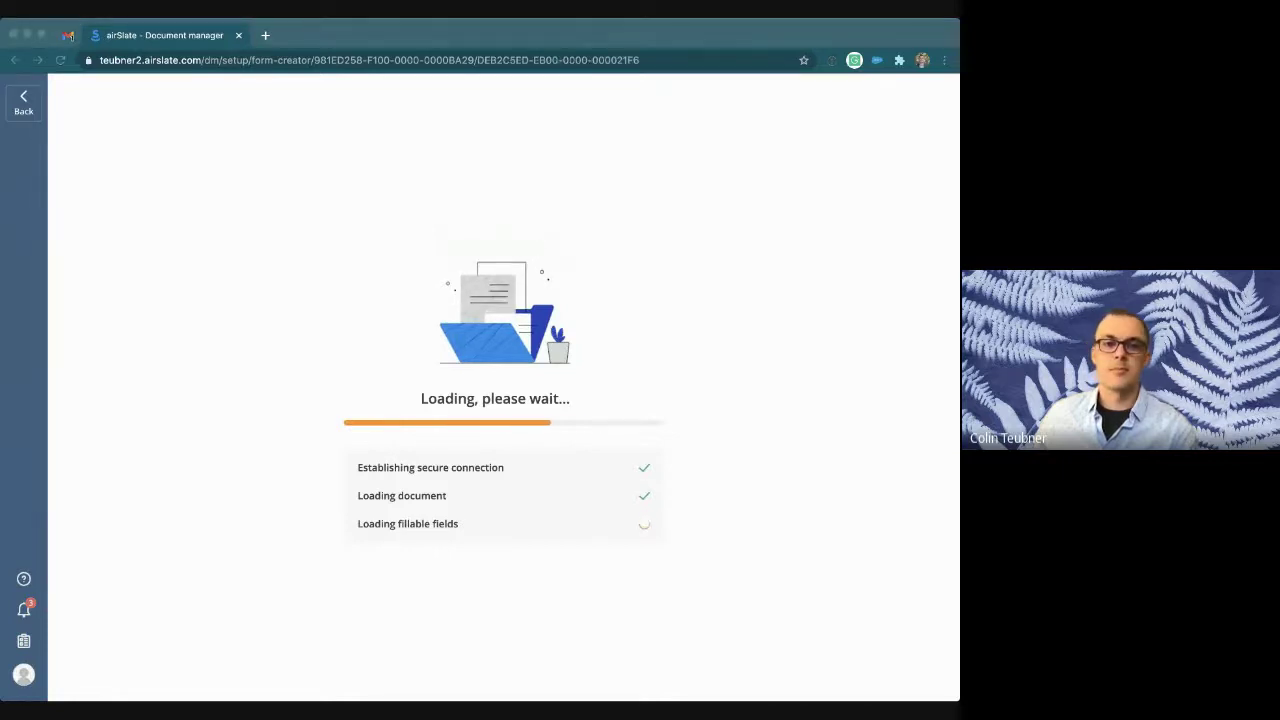
Step: Add two single-line text fields and one email field to the blank form
drag(105, 232, 500, 309)
drag(105, 232, 385, 360)
drag(87, 283, 380, 446)
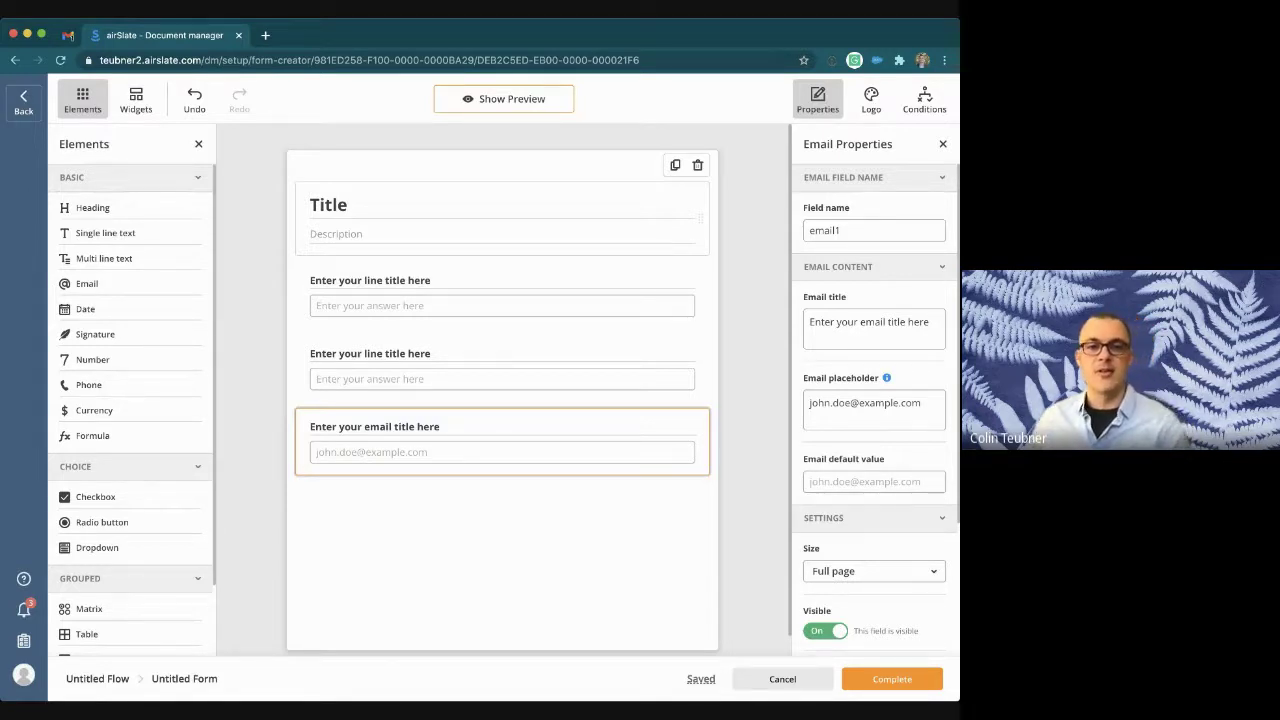
Step: Retitle the form 'Enter Employee Name' and label the fields First Name, Last Name and Email
double_click(330, 204)
text(Ent)
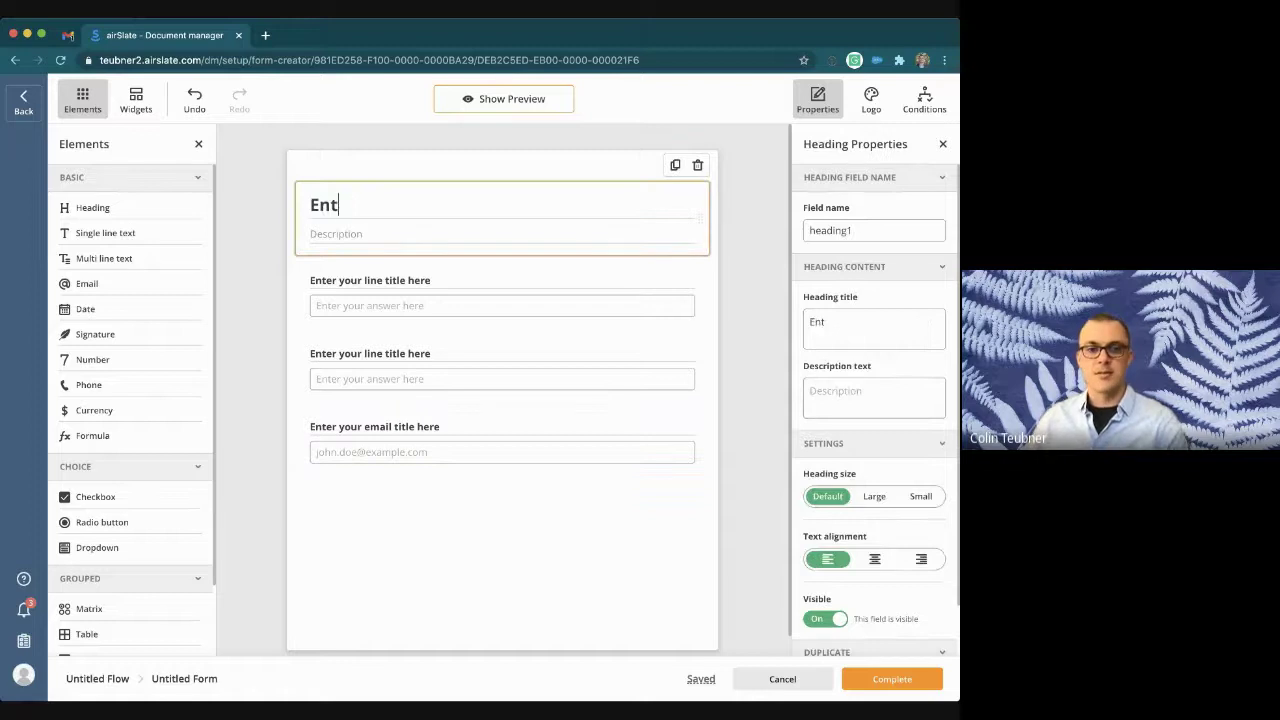
text(er Employee Name)
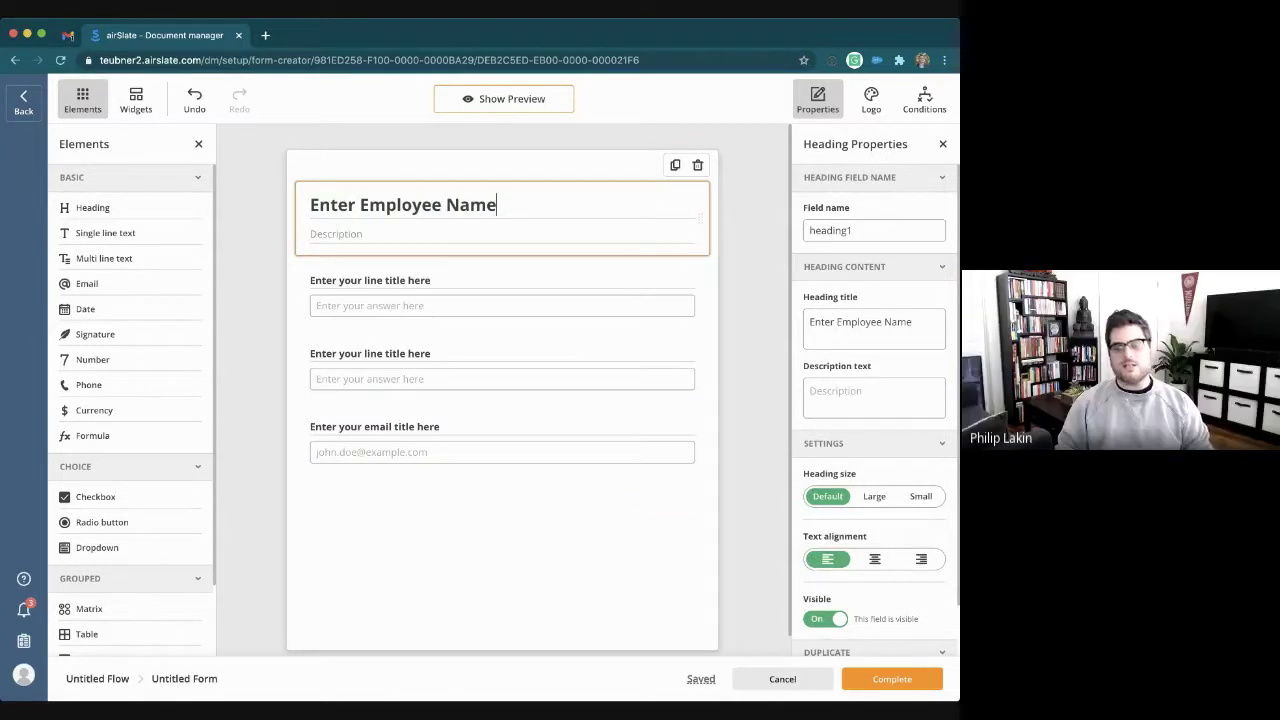
double_click(395, 280)
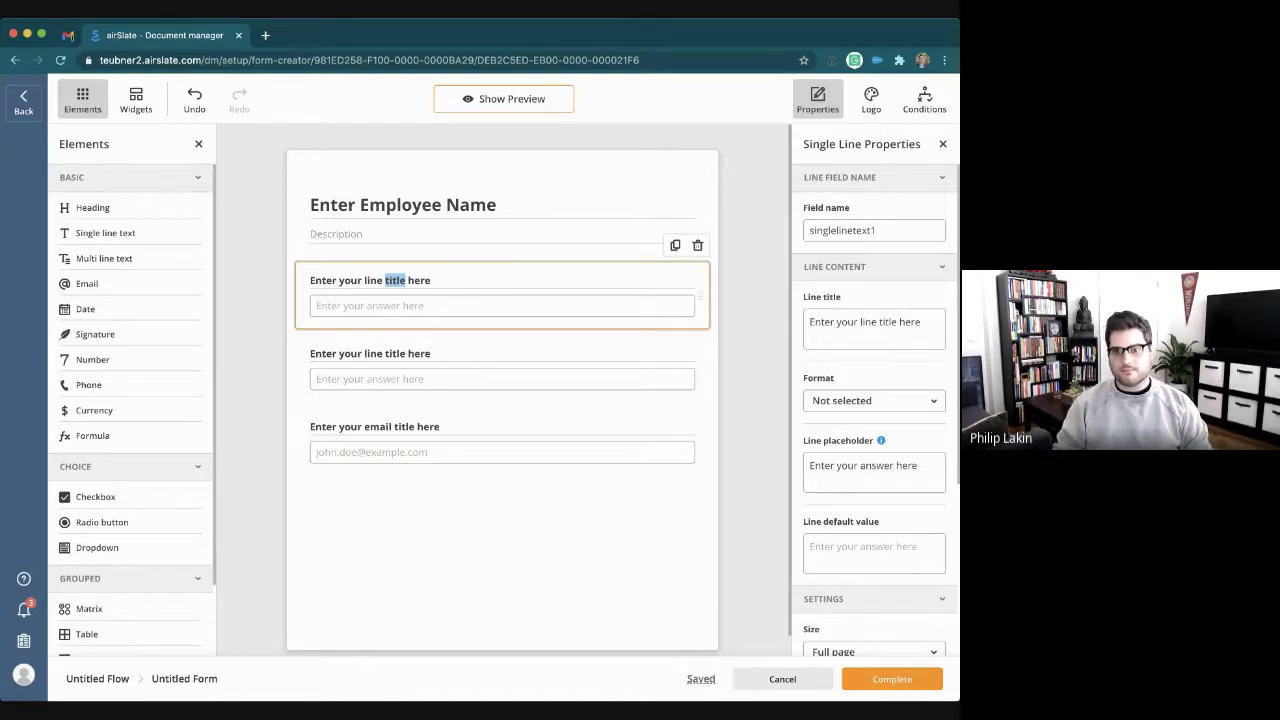
drag(433, 281, 288, 281)
text(F)
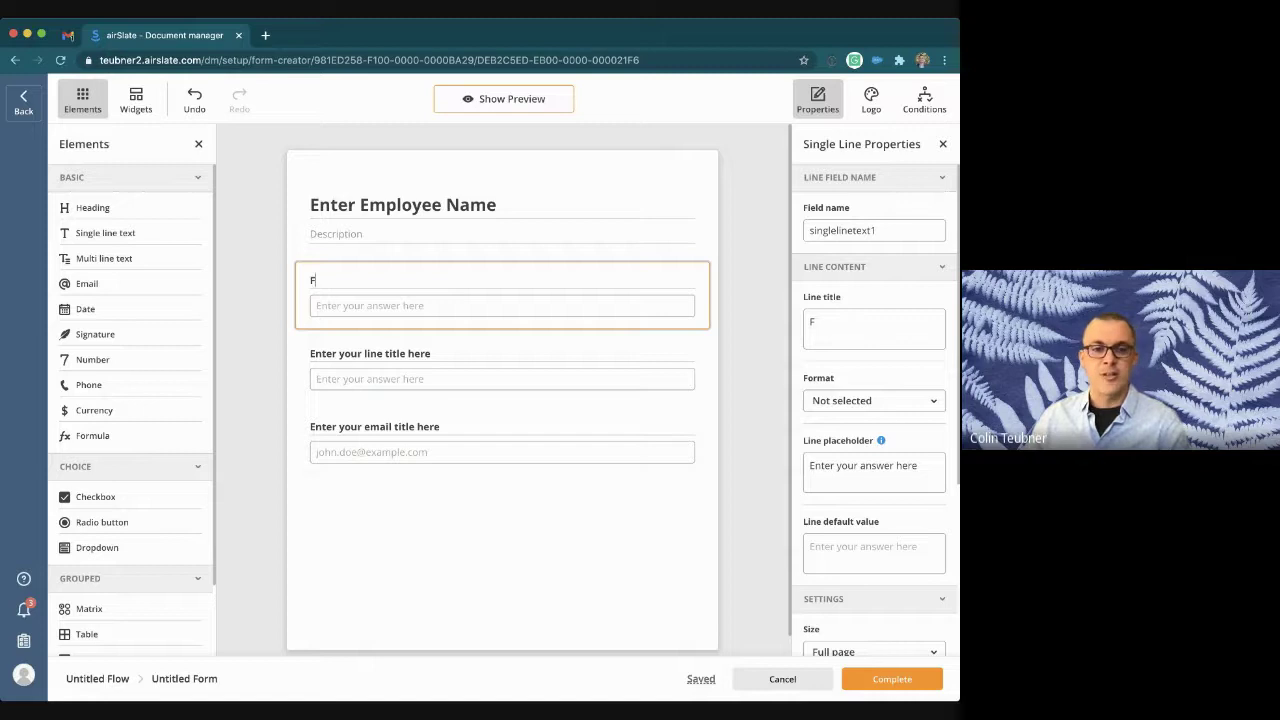
text(irst Name)
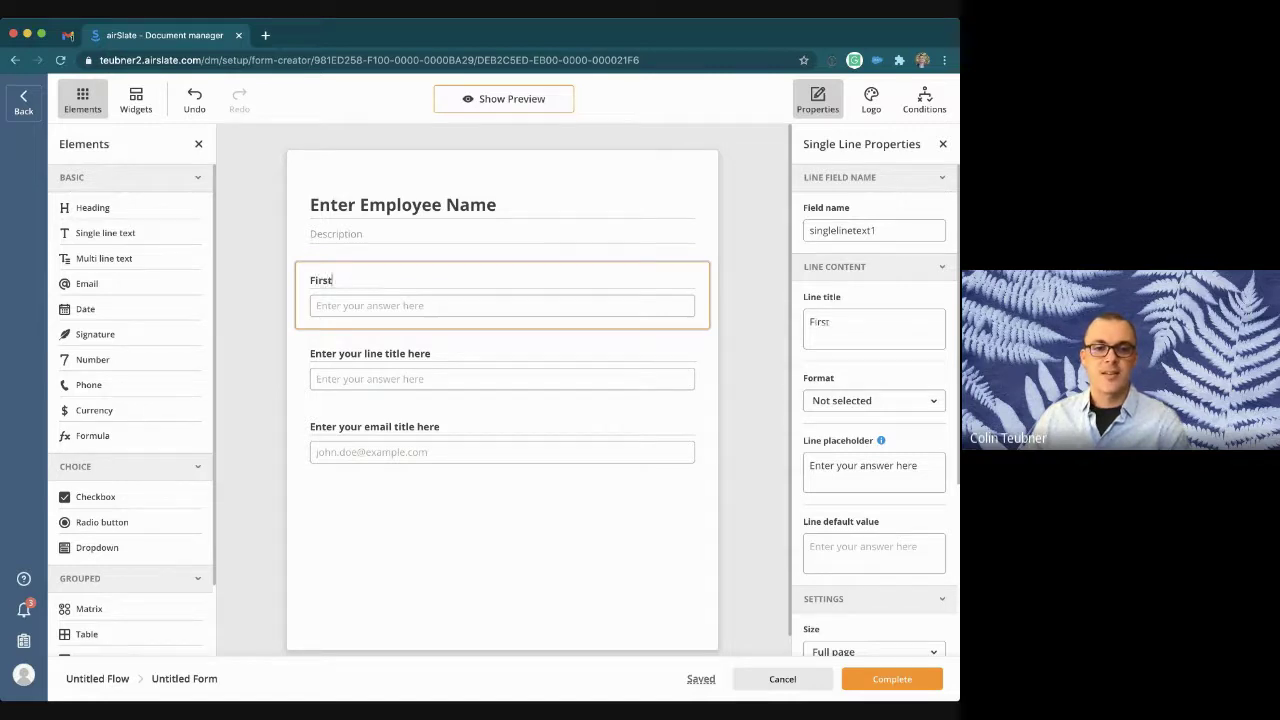
click(370, 353)
text(Last Name)
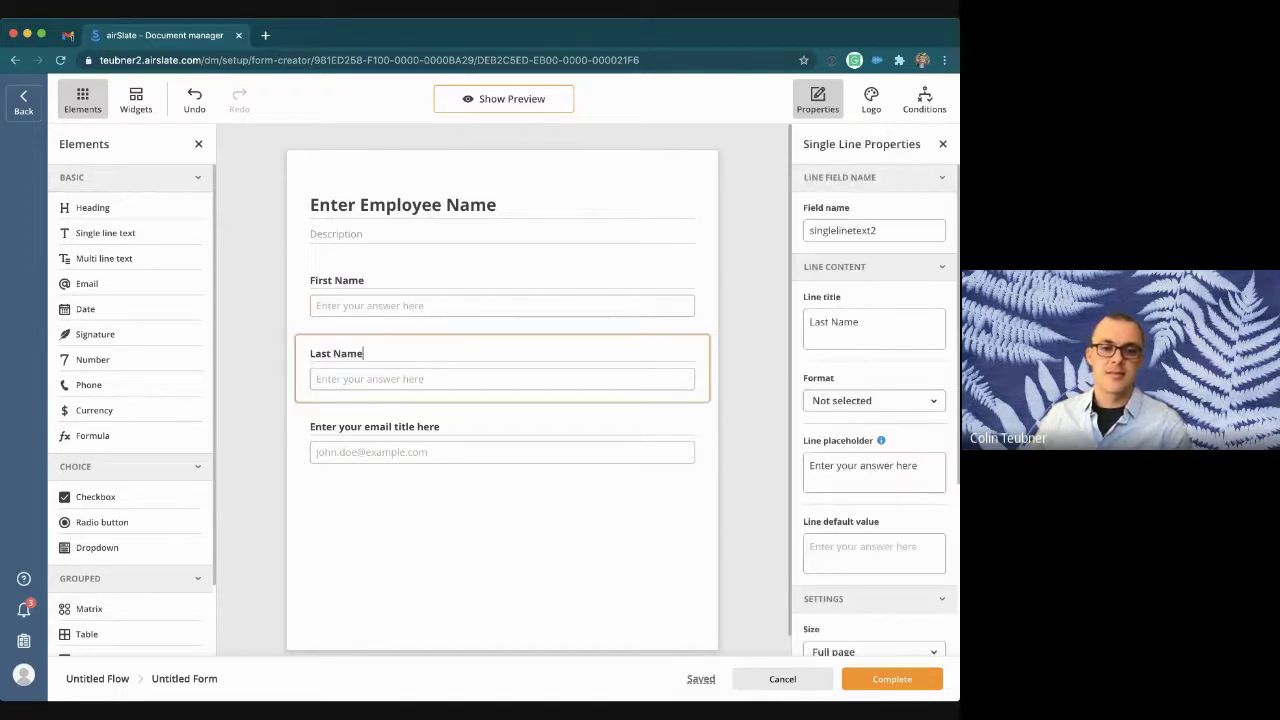
click(416, 427)
key(super+a)
text(Email)
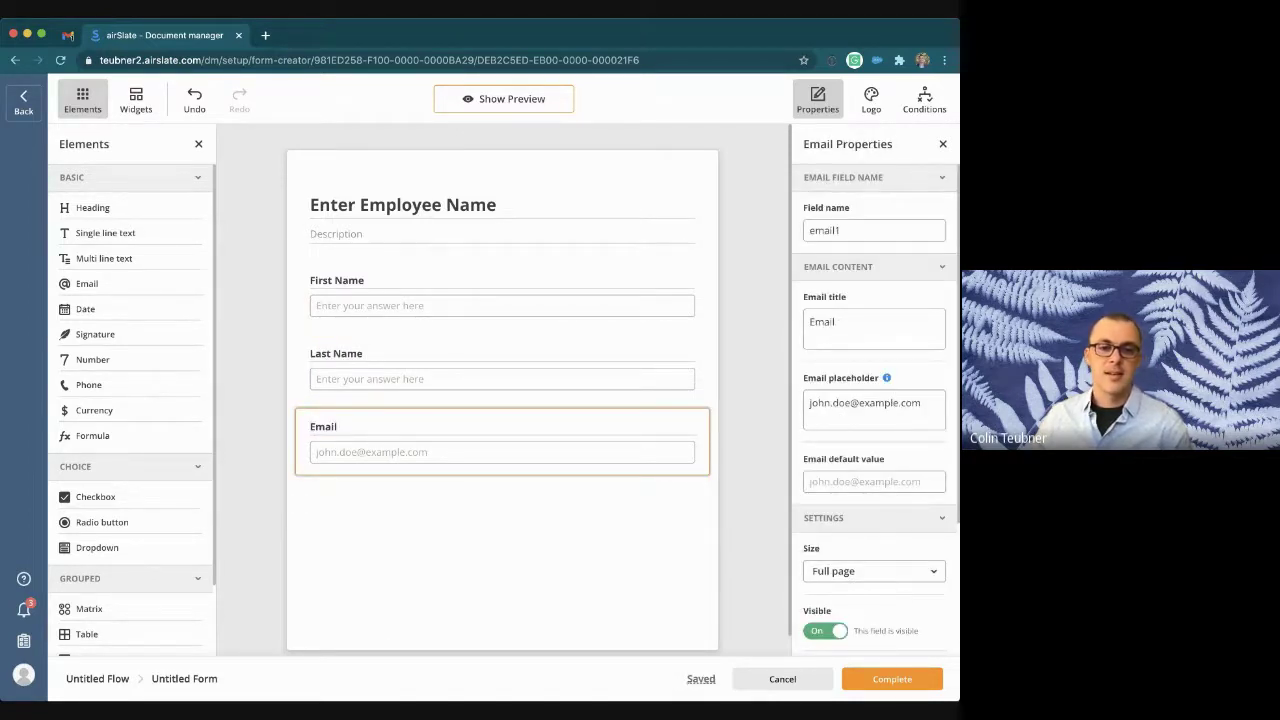
key(Escape)
Step: Set the First Name field's internal name to firstname
click(450, 285)
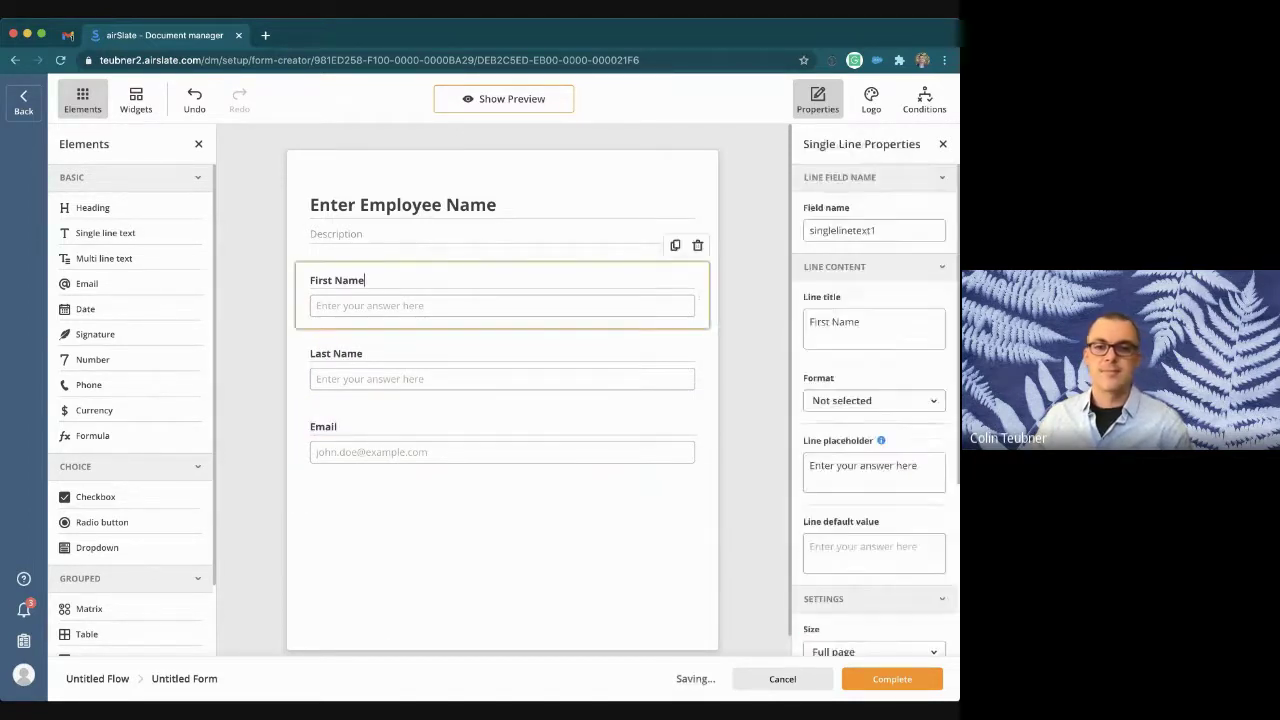
double_click(842, 230)
text(firstname)
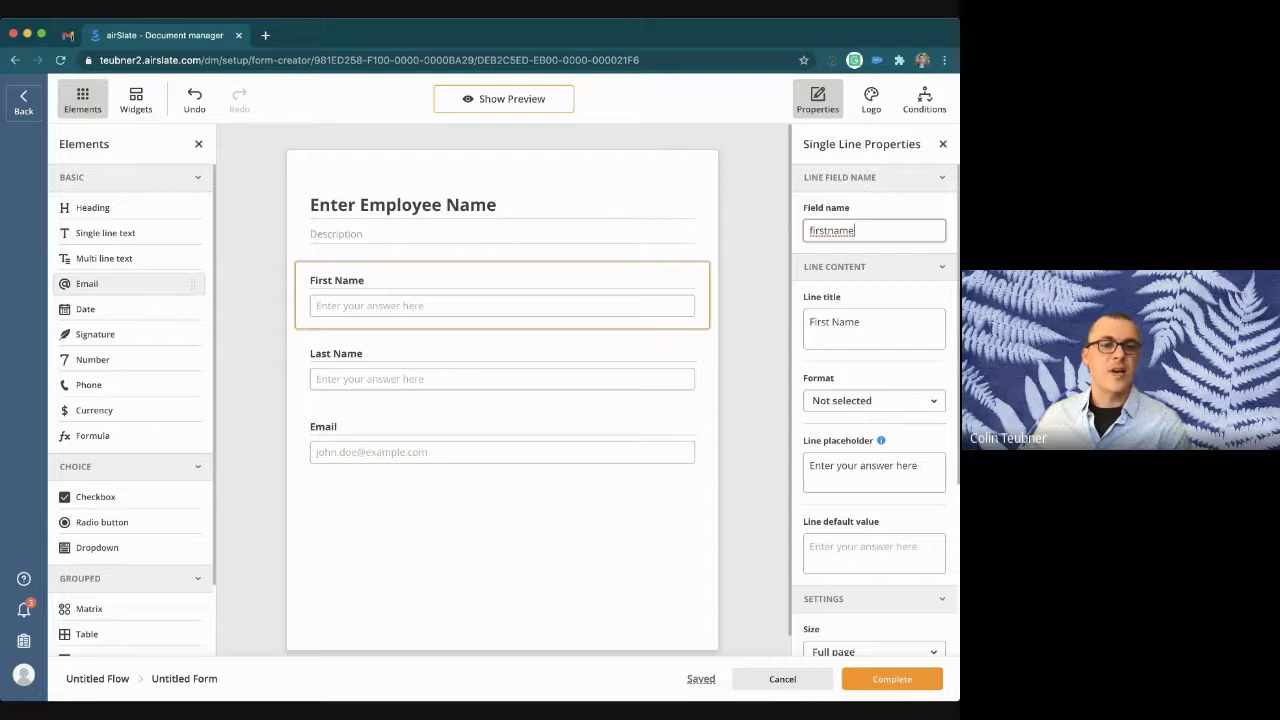
Step: Set the Last Name field's internal name to lastname
scroll(874, 450, down, 3)
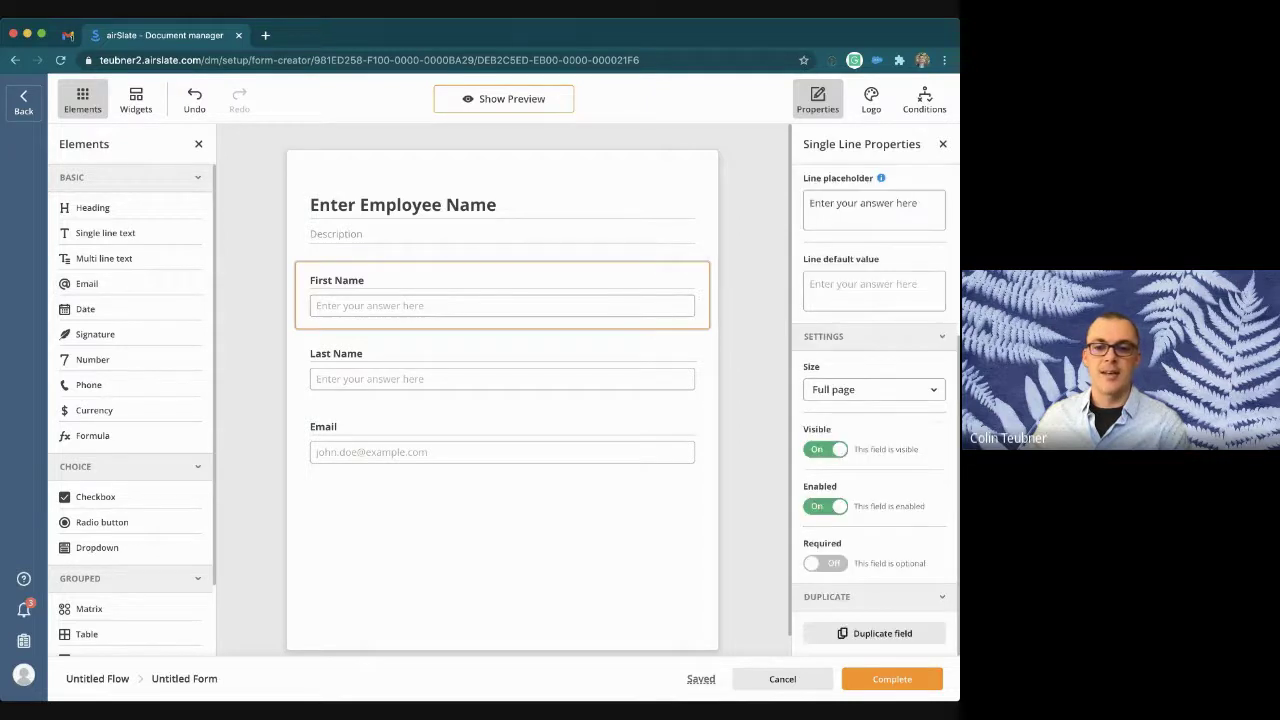
scroll(874, 400, up, 2)
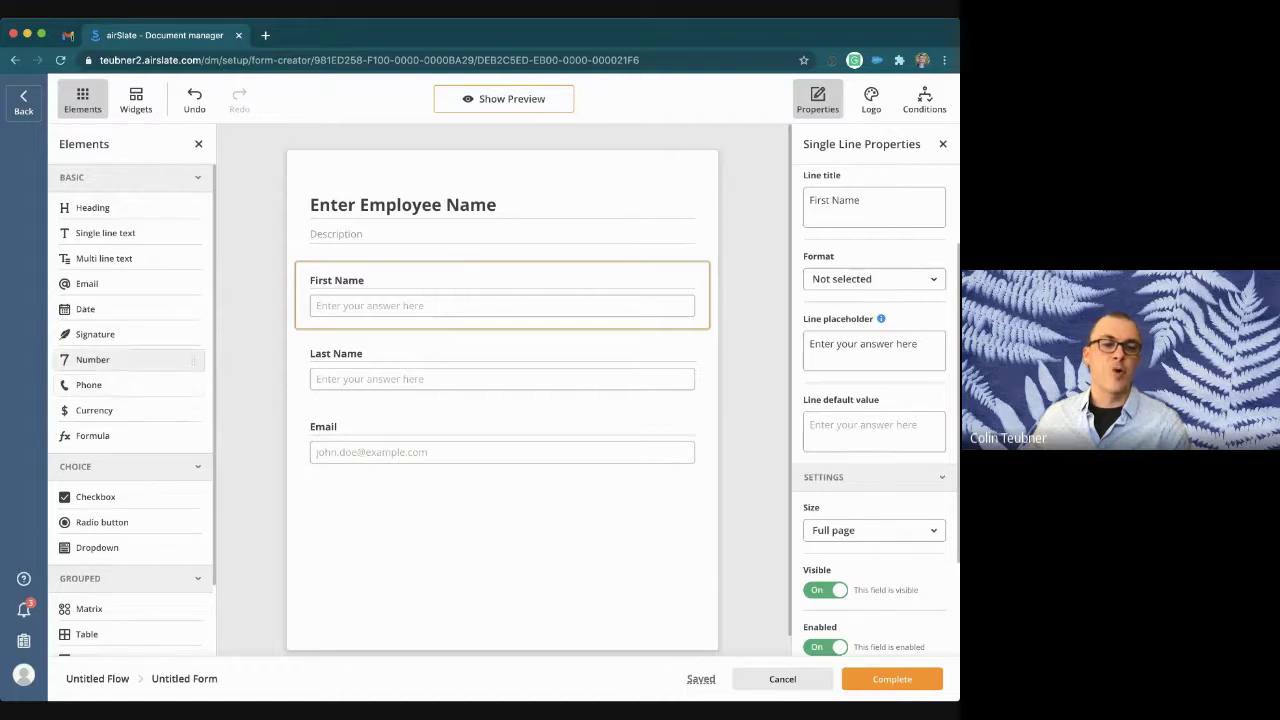
click(500, 365)
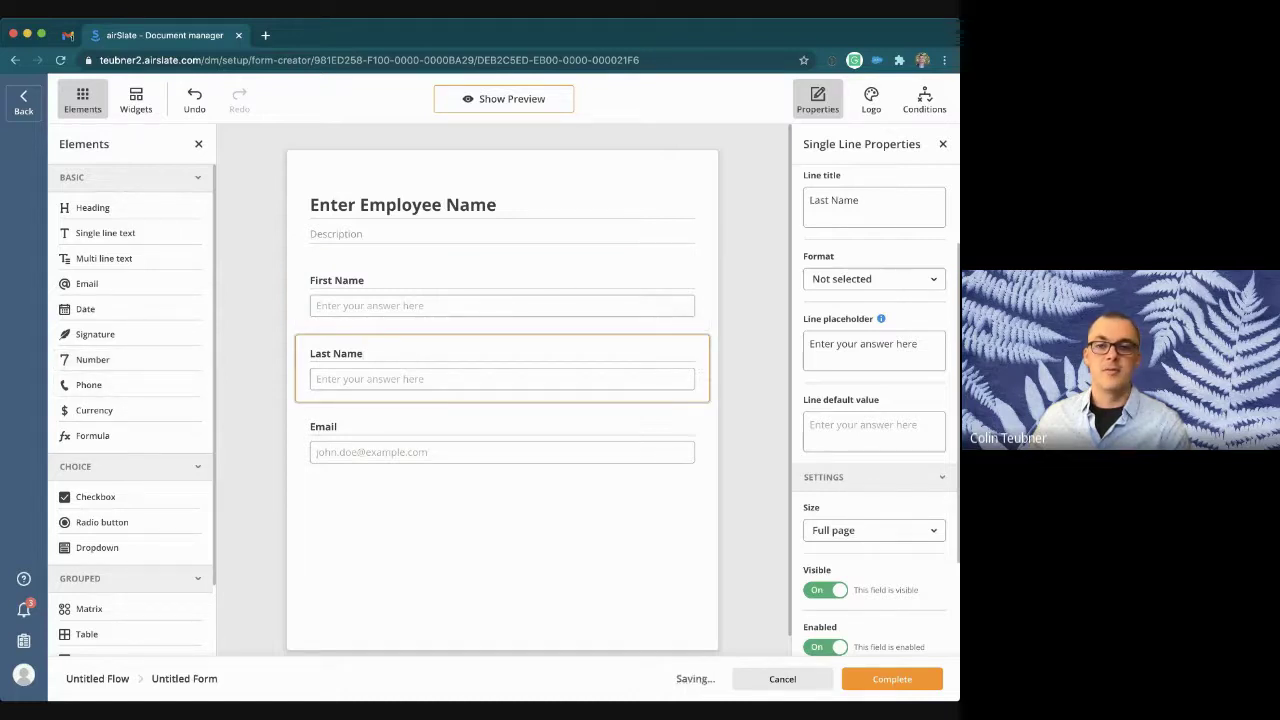
double_click(844, 200)
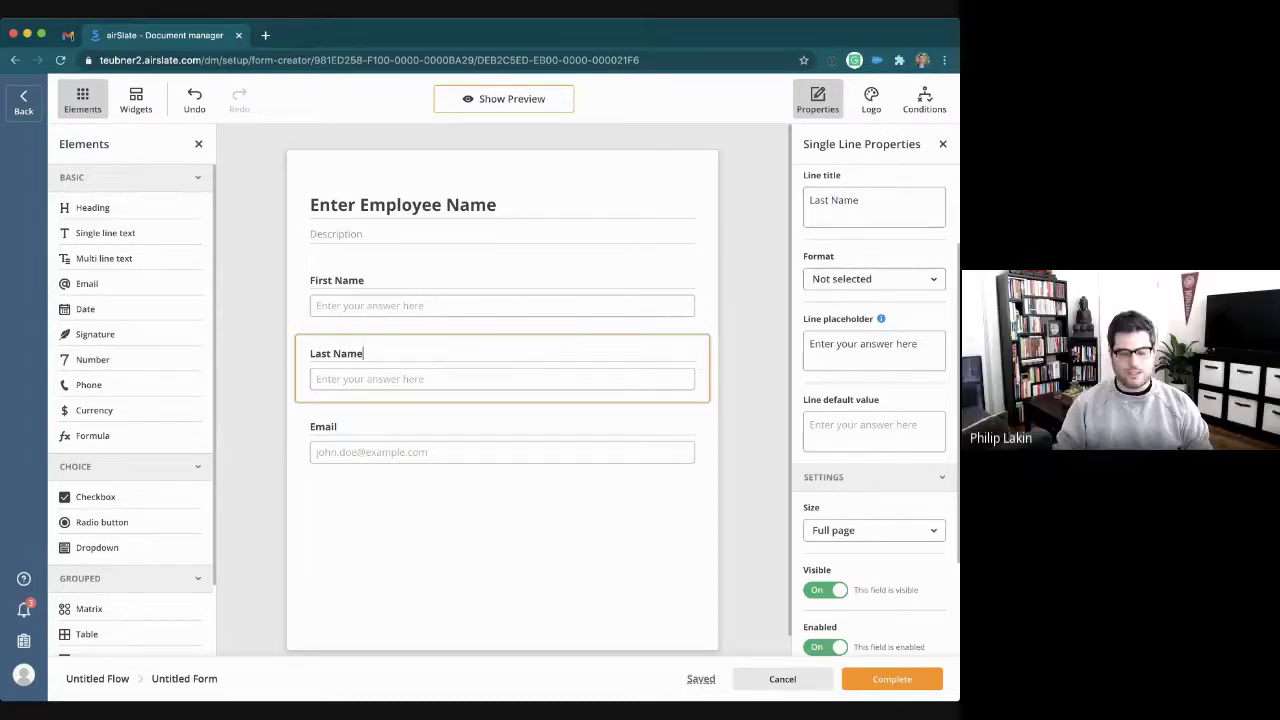
scroll(874, 400, up, 3)
click(874, 230)
key(ctrl+a)
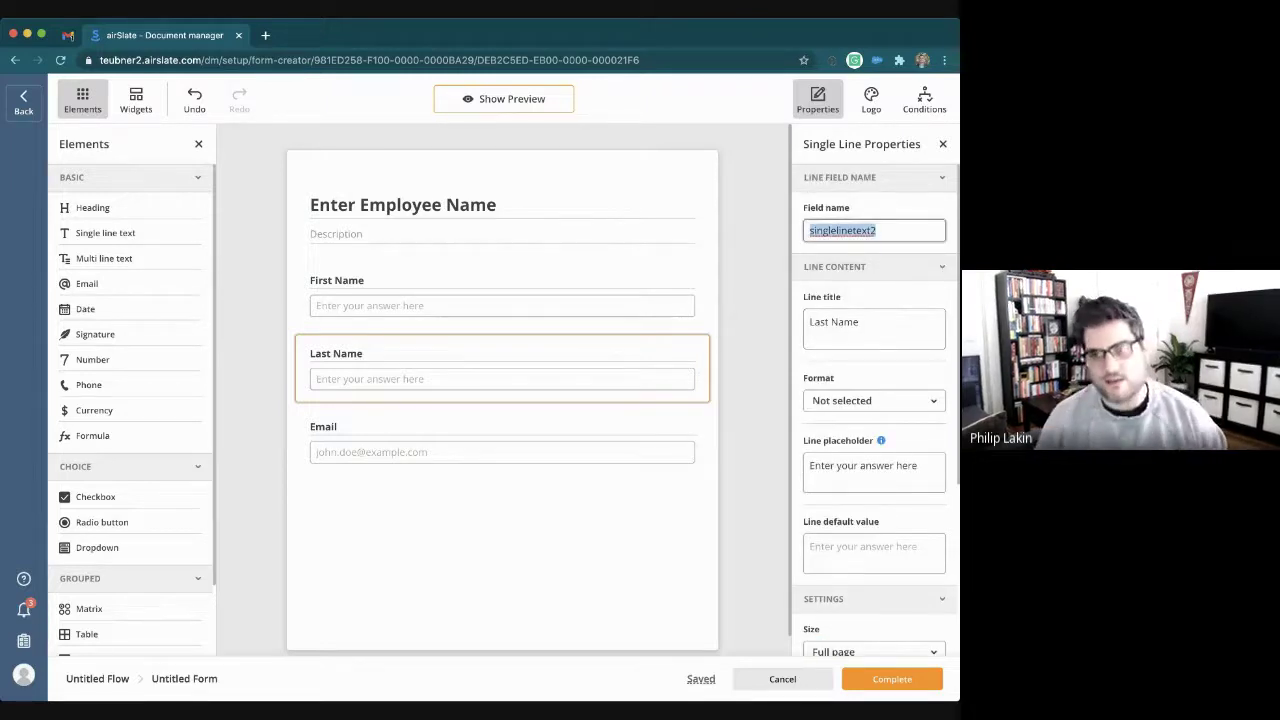
text(lastname)
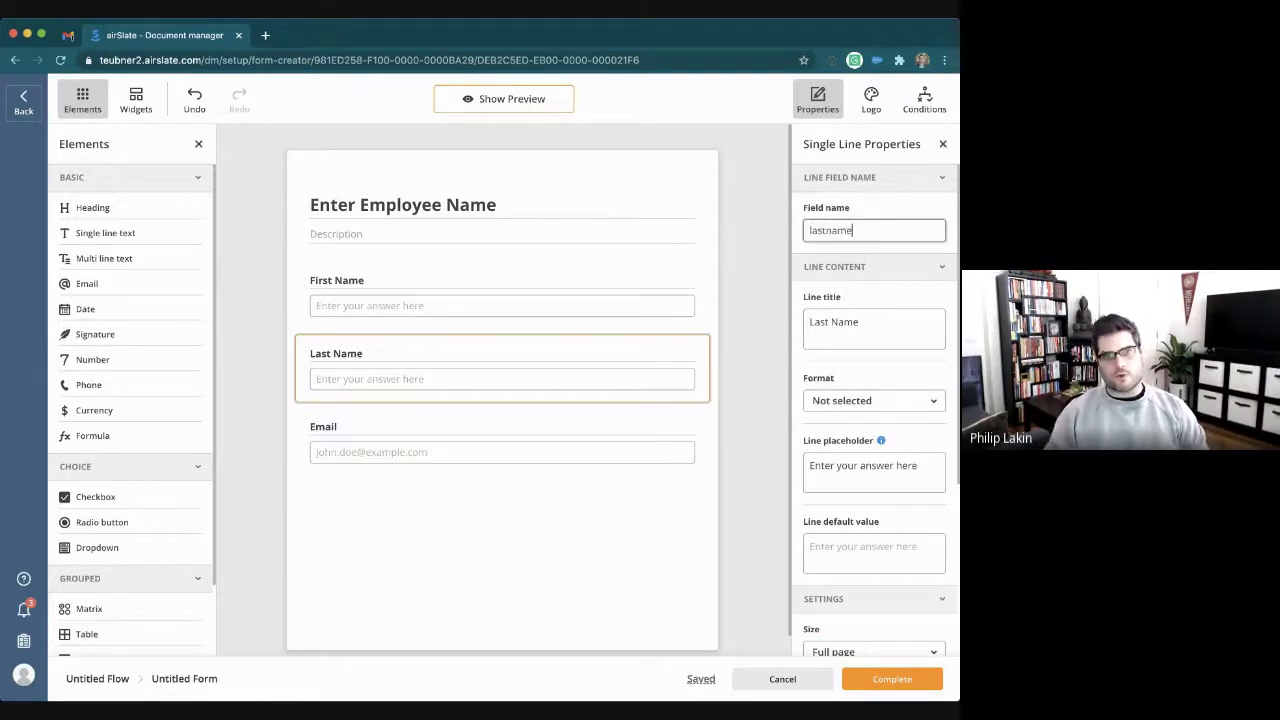
Step: Set the Email field's internal name to email
click(330, 426)
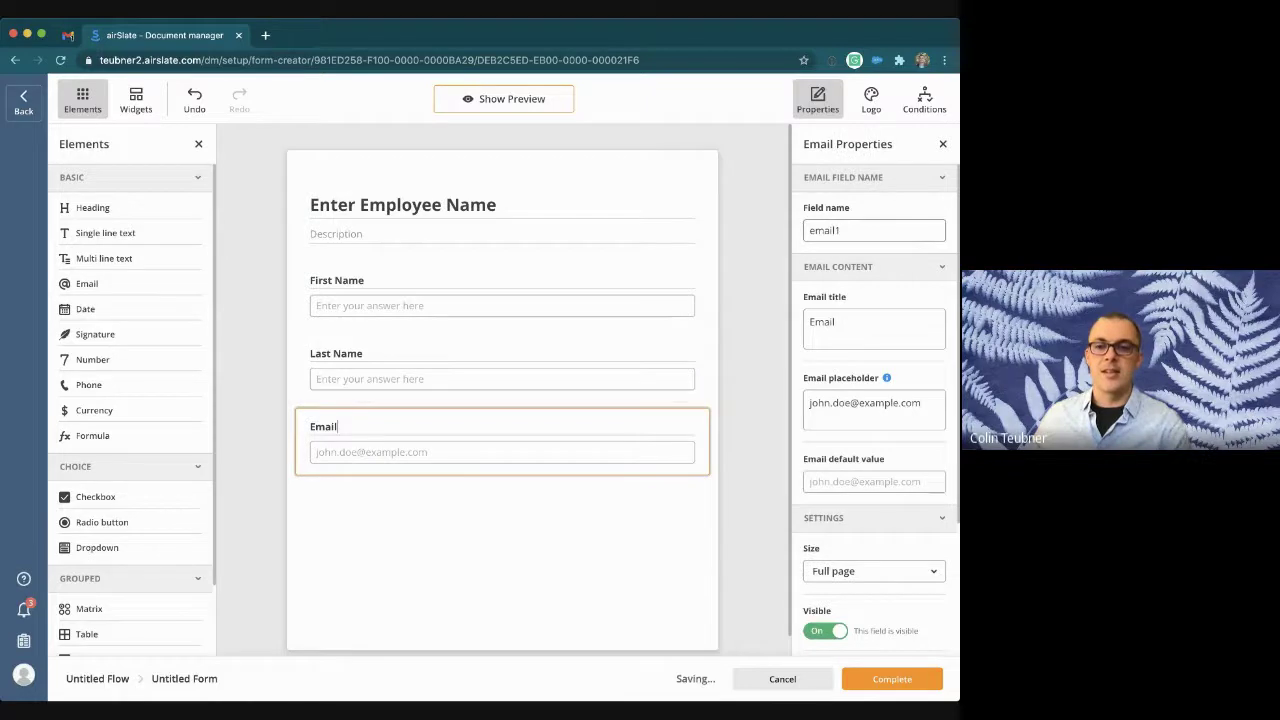
click(862, 230)
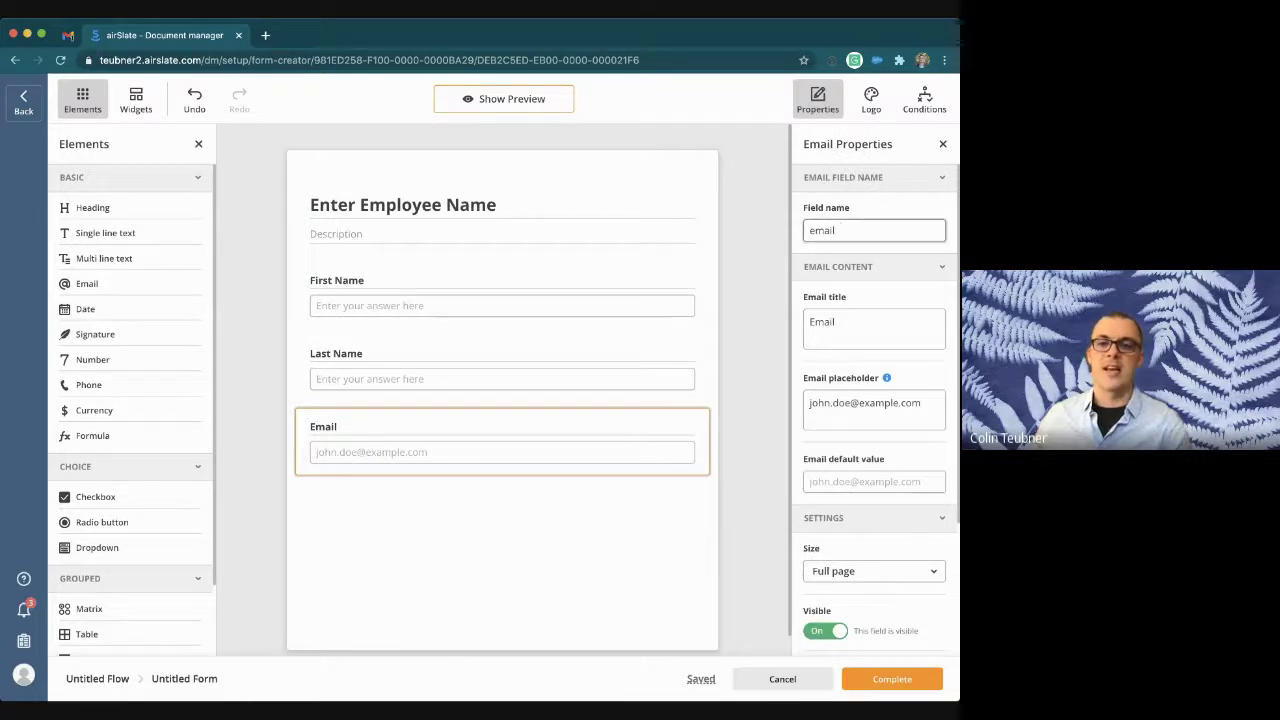
click(874, 267)
click(874, 267)
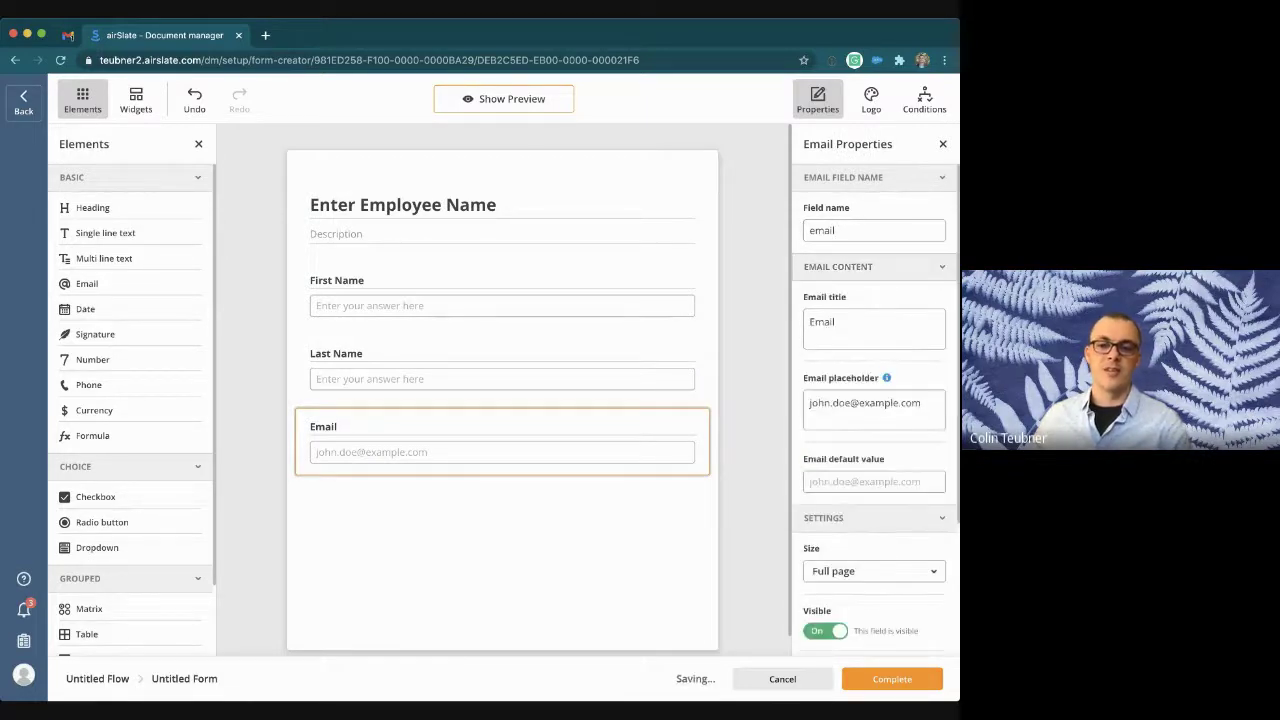
click(755, 310)
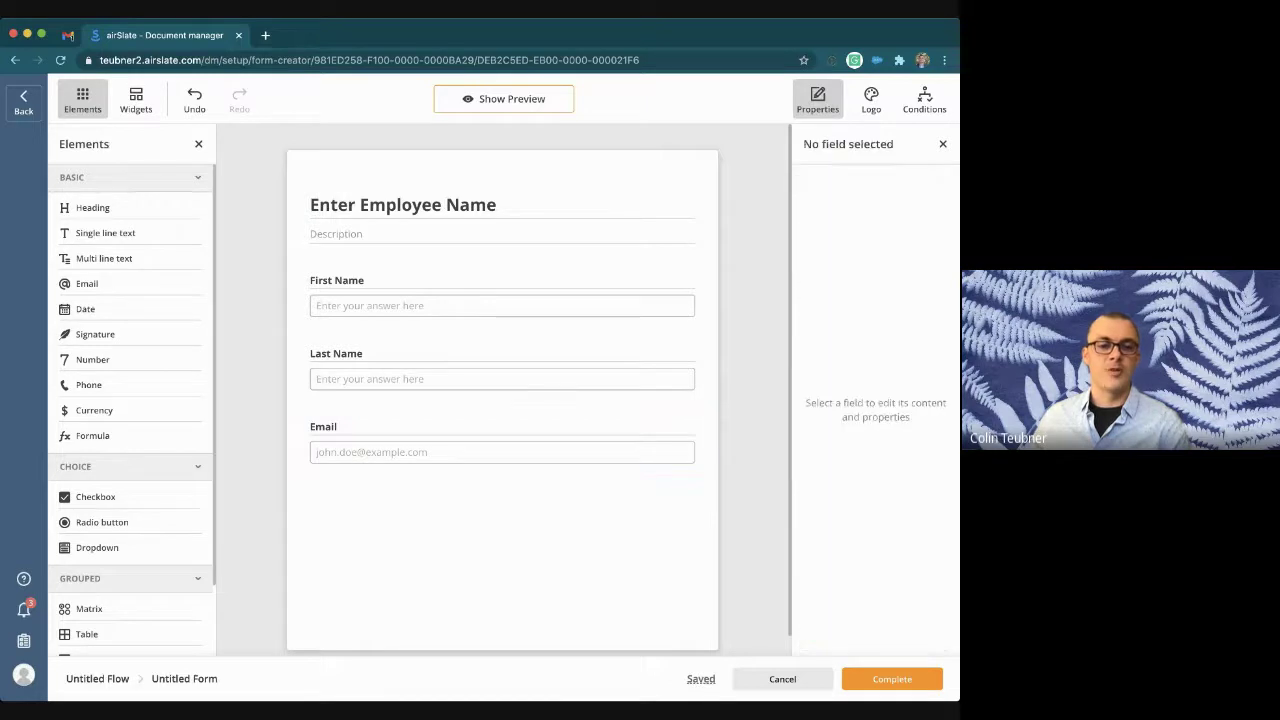
Step: Save the form to the flow, then add the fw4 W-4 PDF and open it for editing
scroll(500, 400, down, 1)
scroll(130, 551, down, 2)
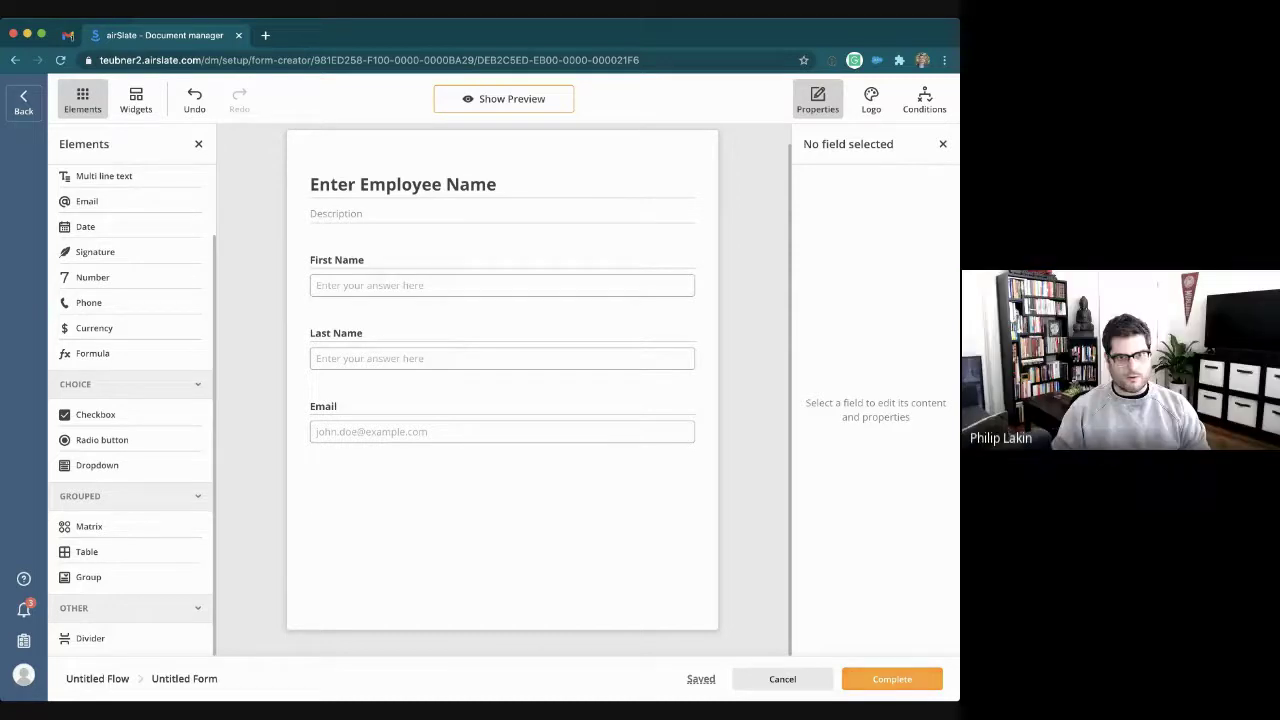
click(892, 679)
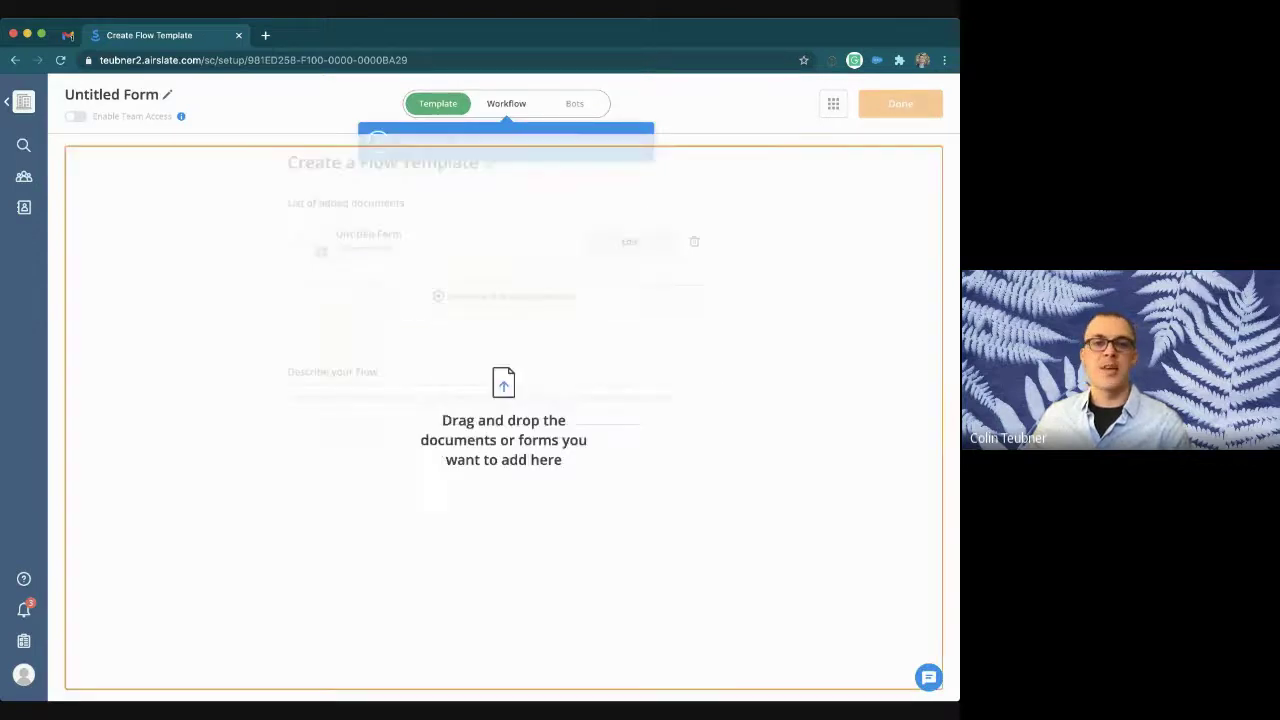
drag(503, 400, 503, 418)
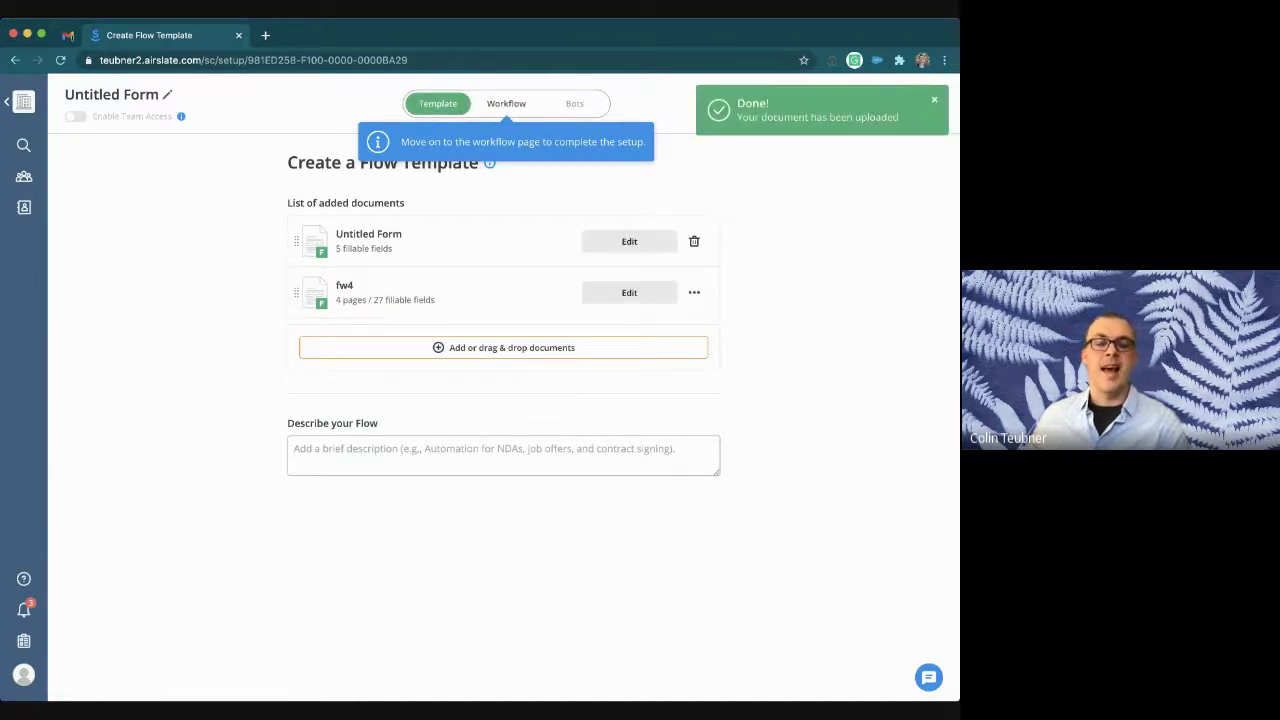
click(629, 292)
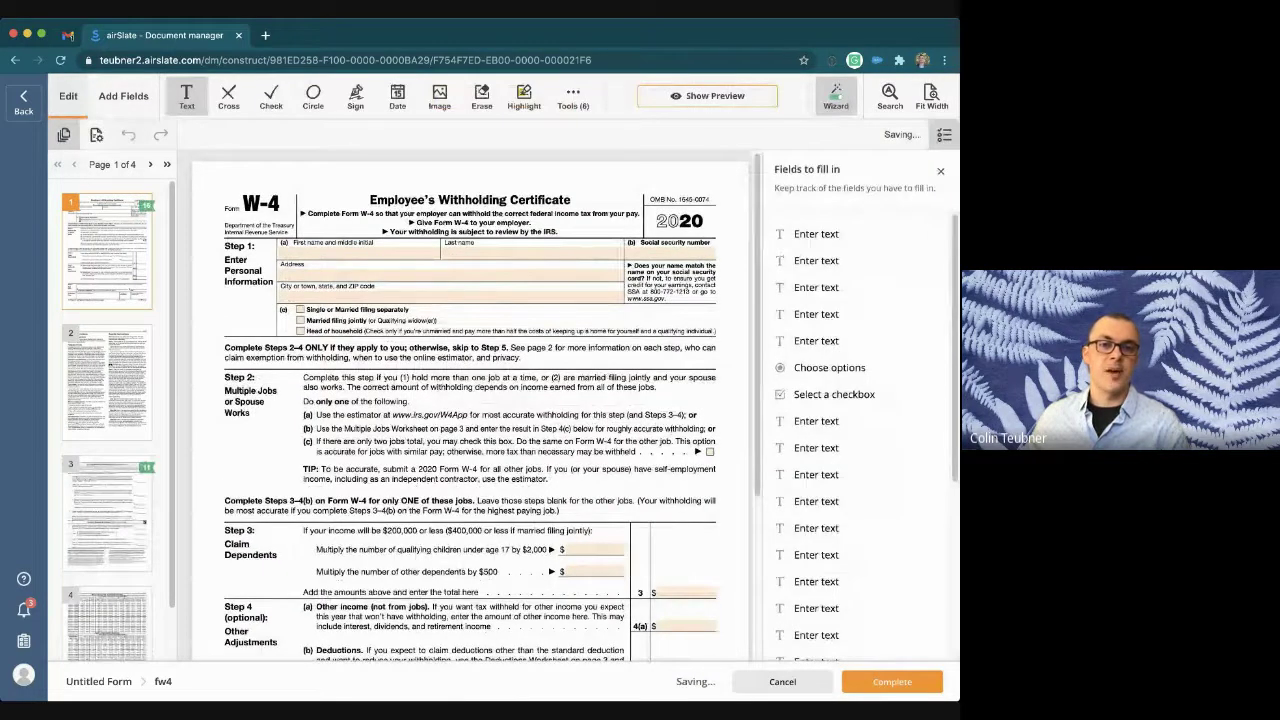
Step: Add a test 'text' text box to the W-4, then delete it
click(286, 174)
text(text)
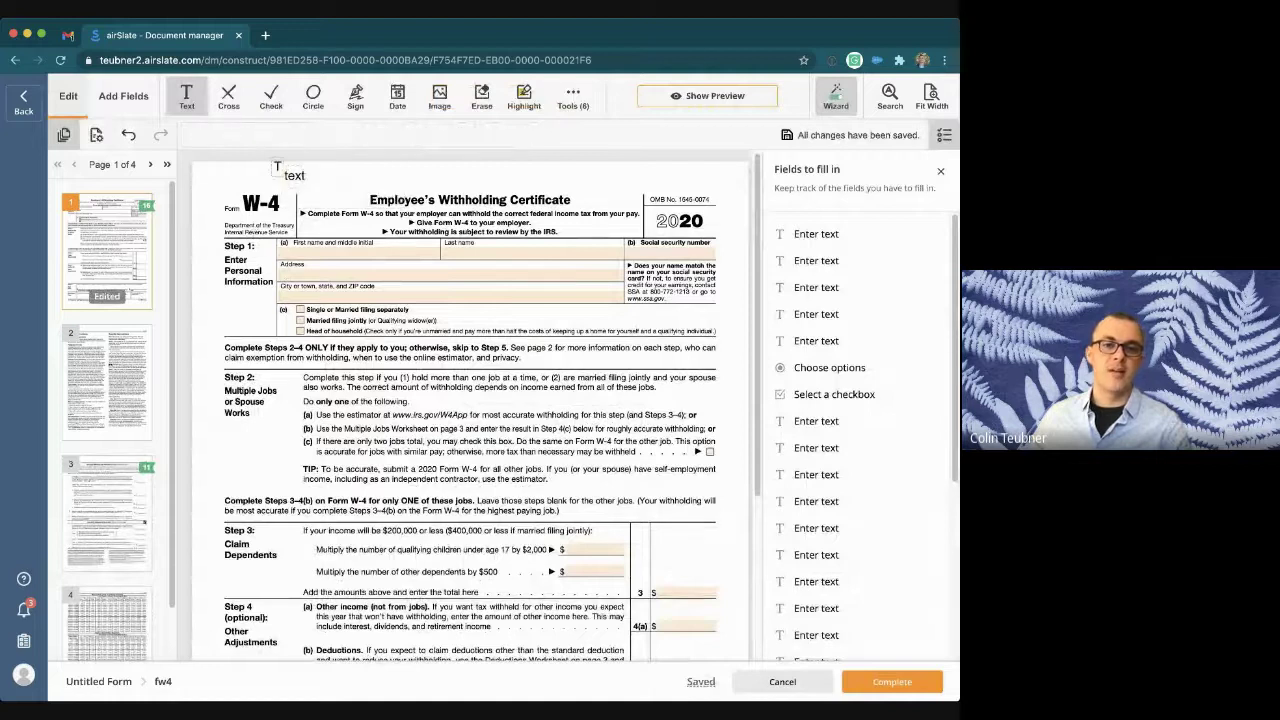
click(391, 196)
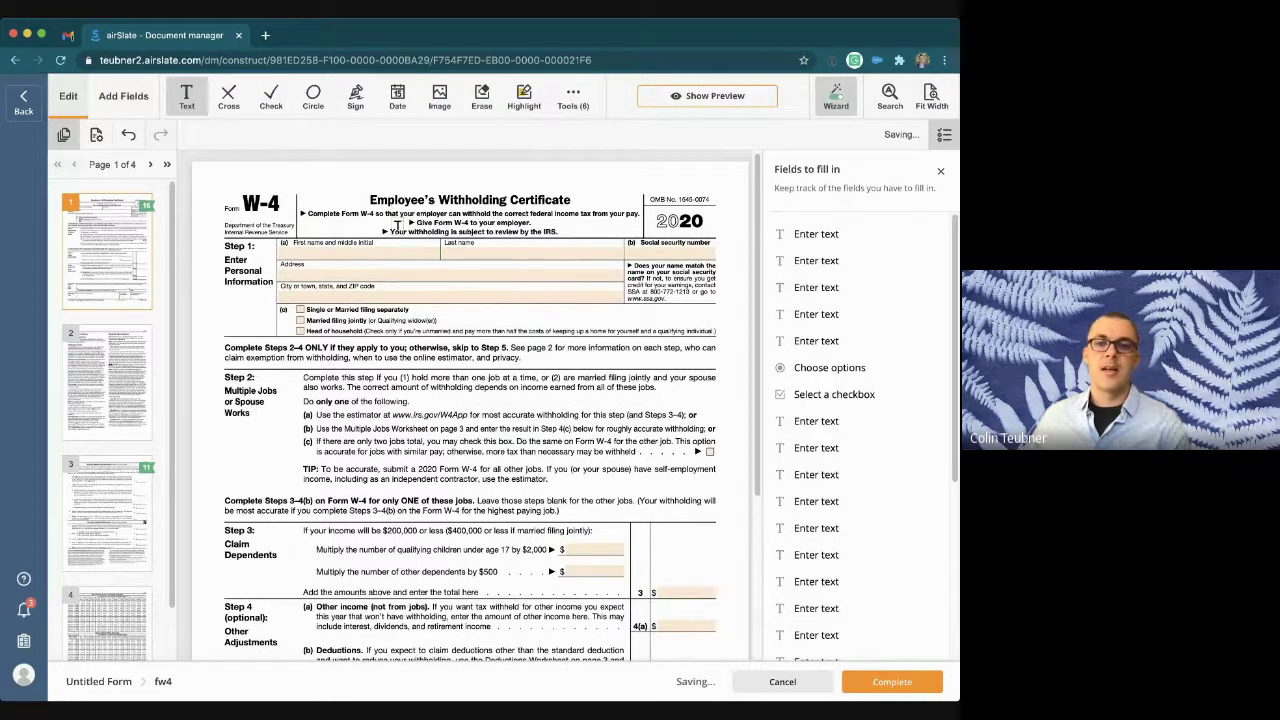
Step: Place a Signature field on the W-4's Step 5 employee signature line
click(123, 96)
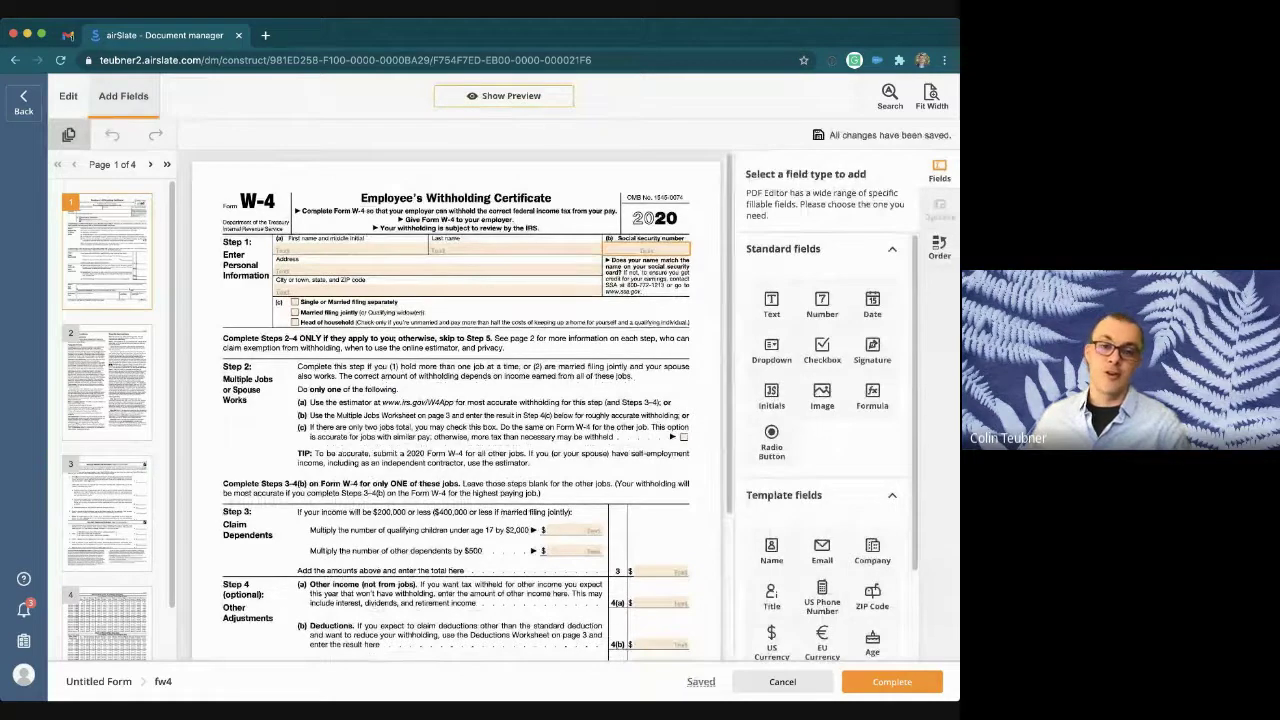
scroll(456, 420, down, 3)
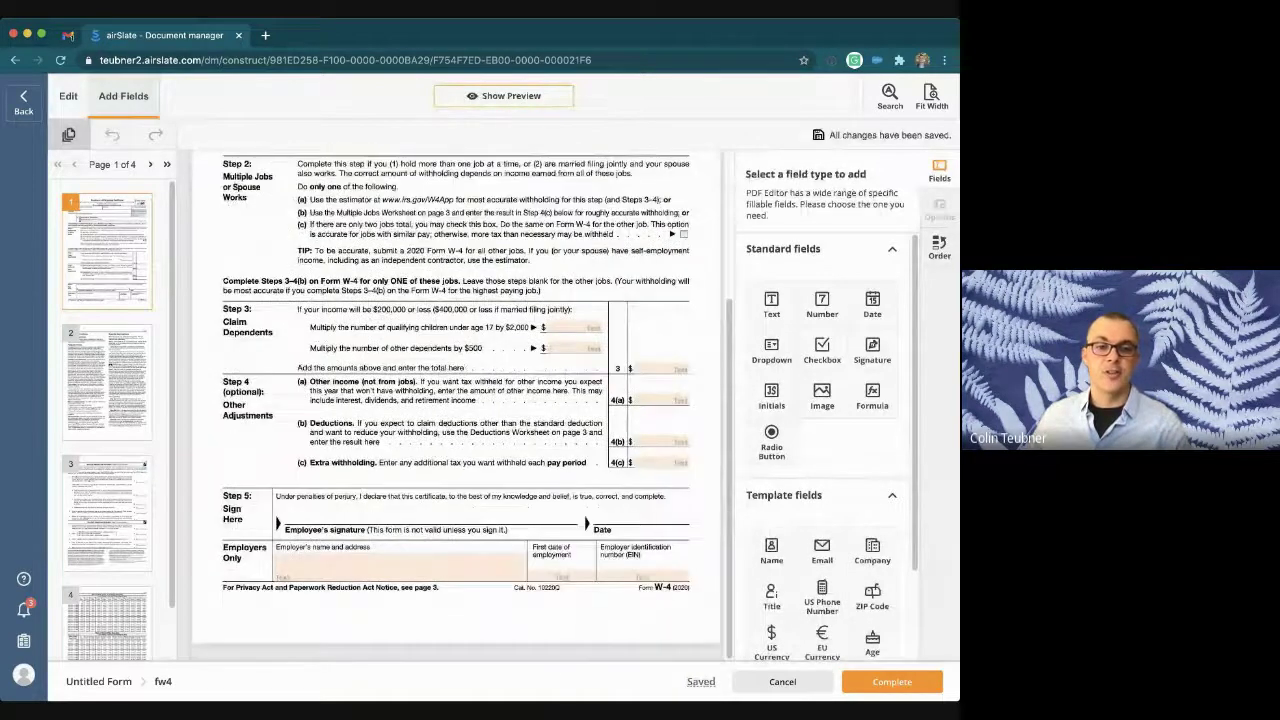
click(872, 350)
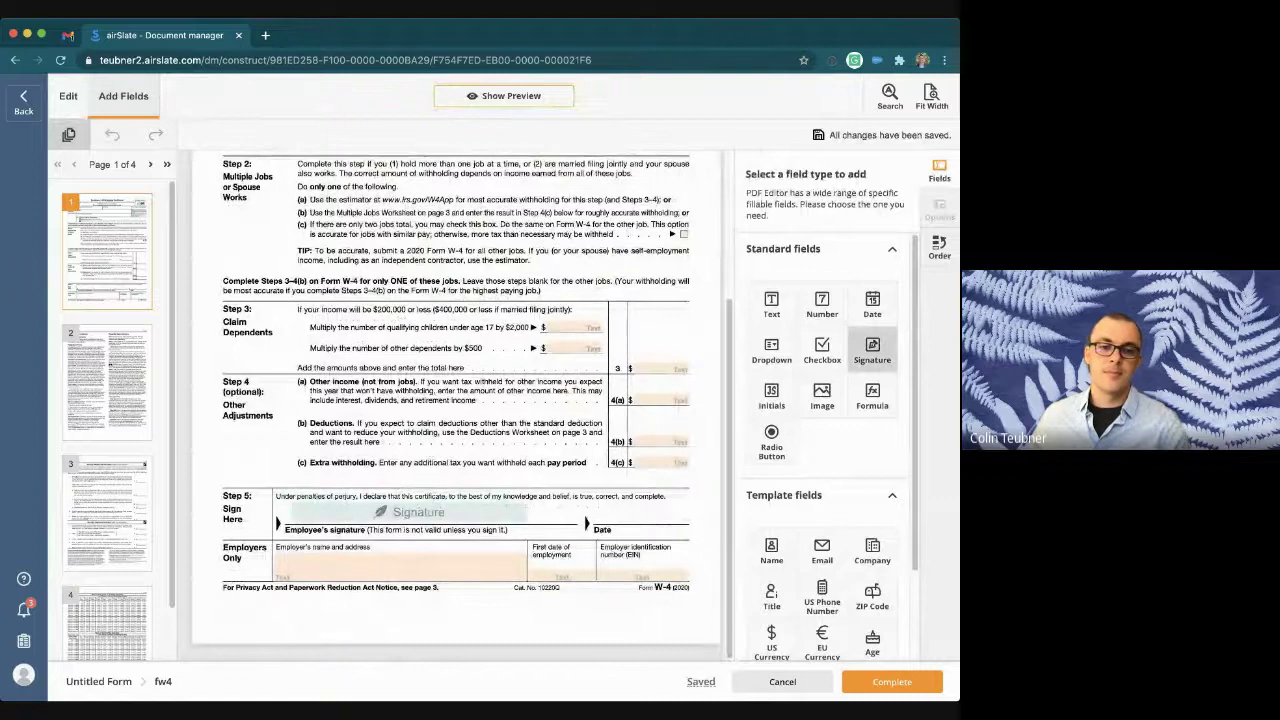
click(410, 512)
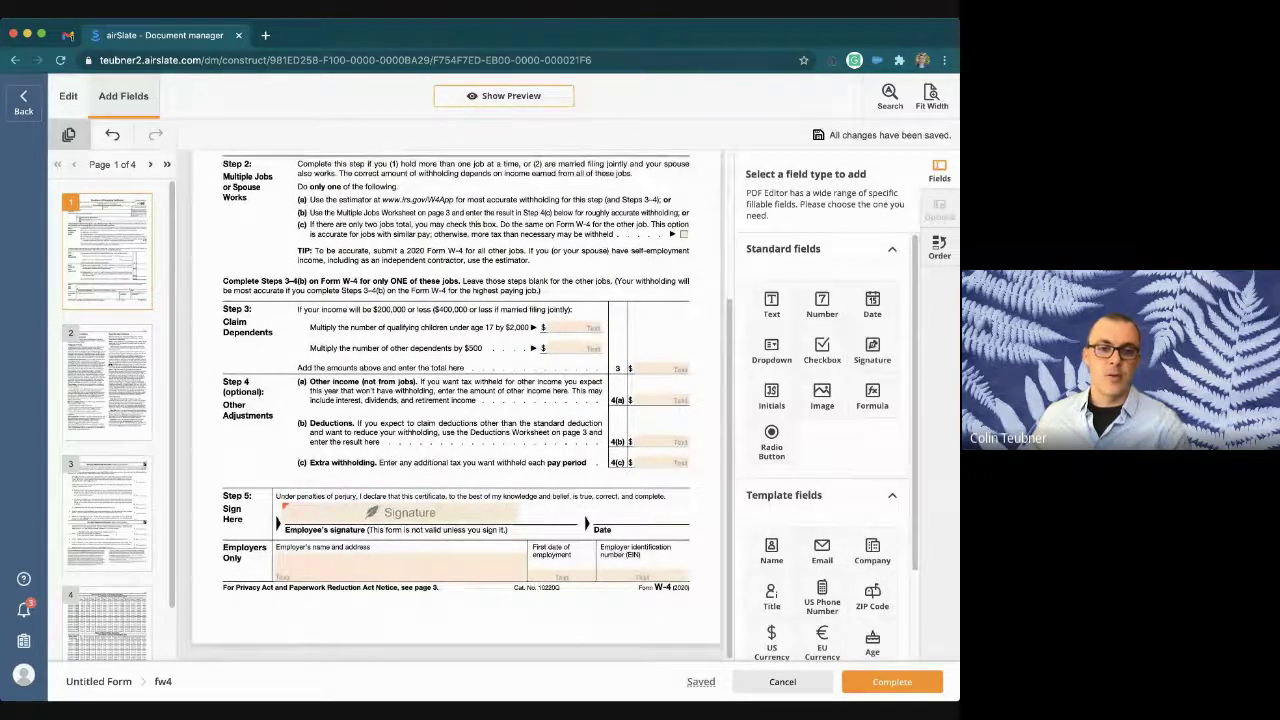
scroll(456, 400, up, 3)
click(350, 251)
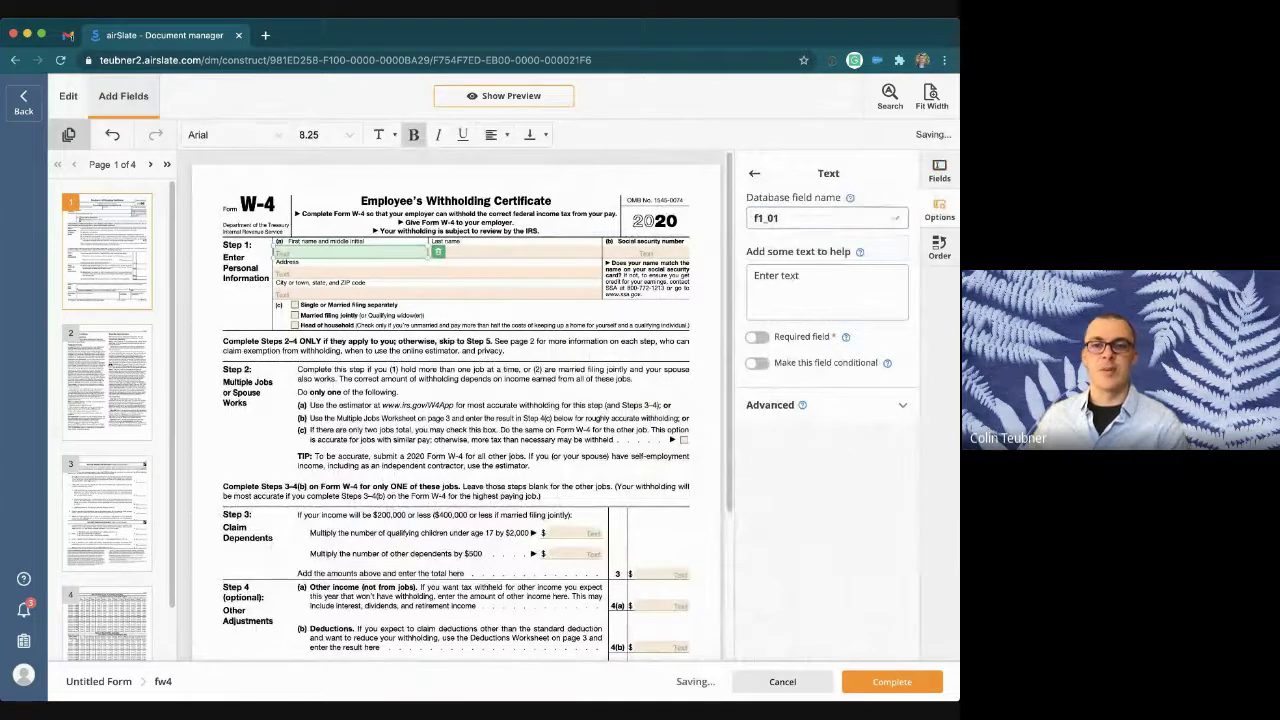
Step: Set the W-4 name fields' database names to firstname and lastname
click(826, 218)
text(name)
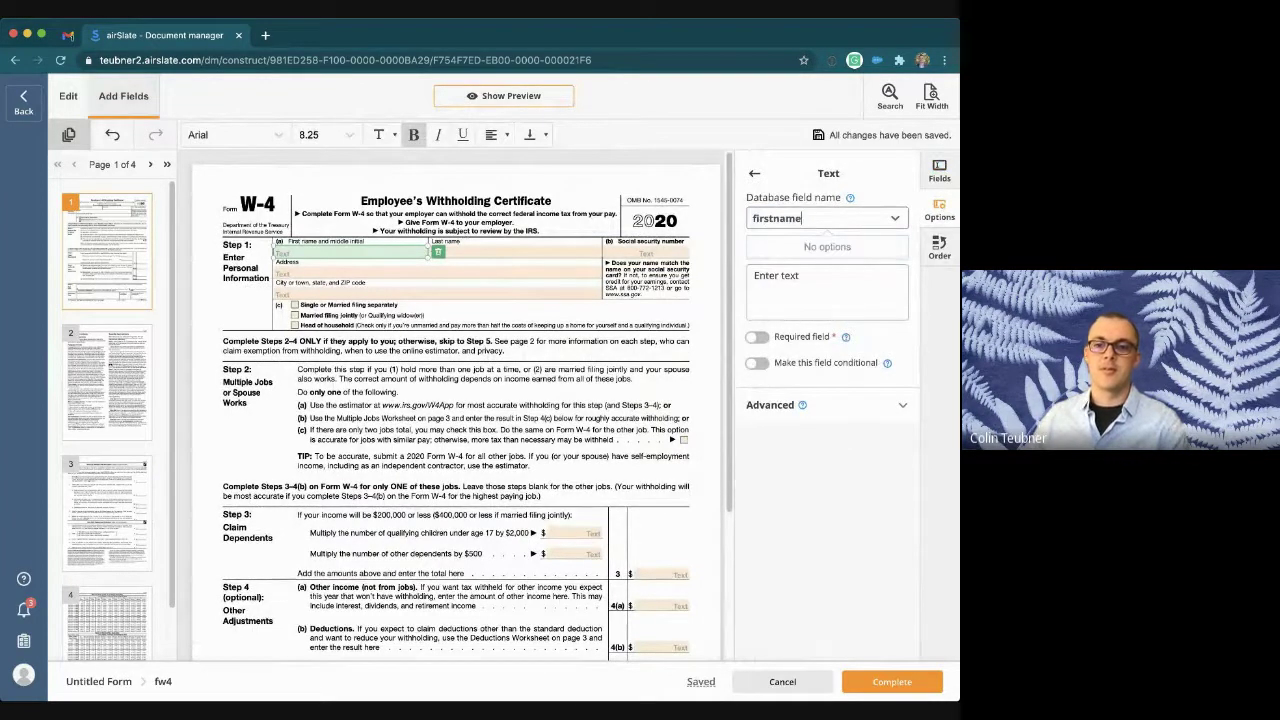
click(515, 252)
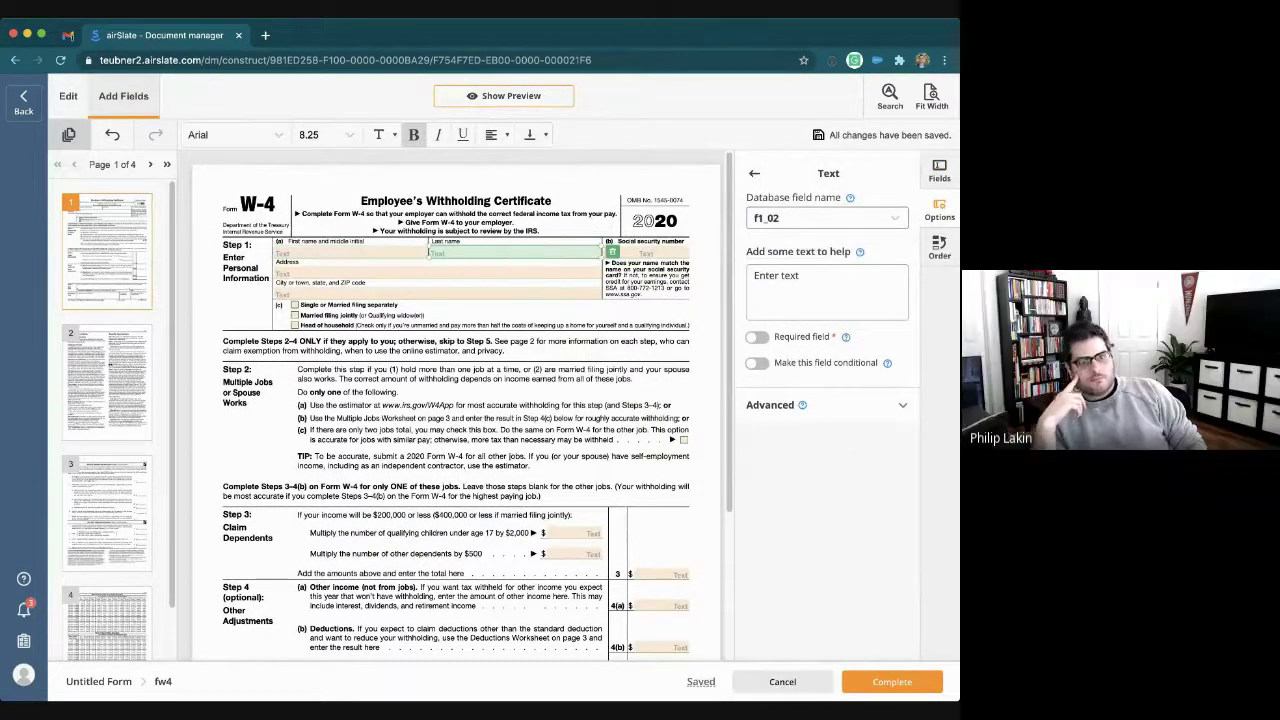
click(800, 218)
text(lastname)
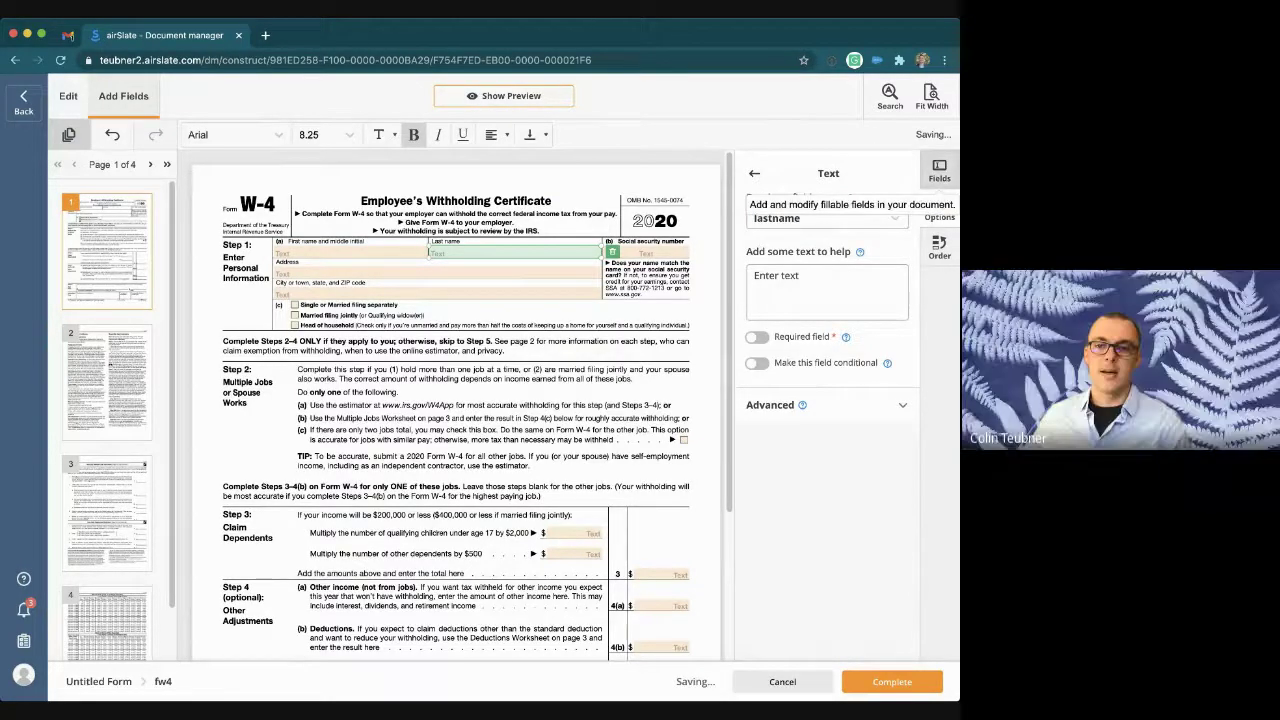
Step: Toggle conditional logic on and off for the first-name field, then save fw4
click(939, 171)
scroll(822, 450, down, 1)
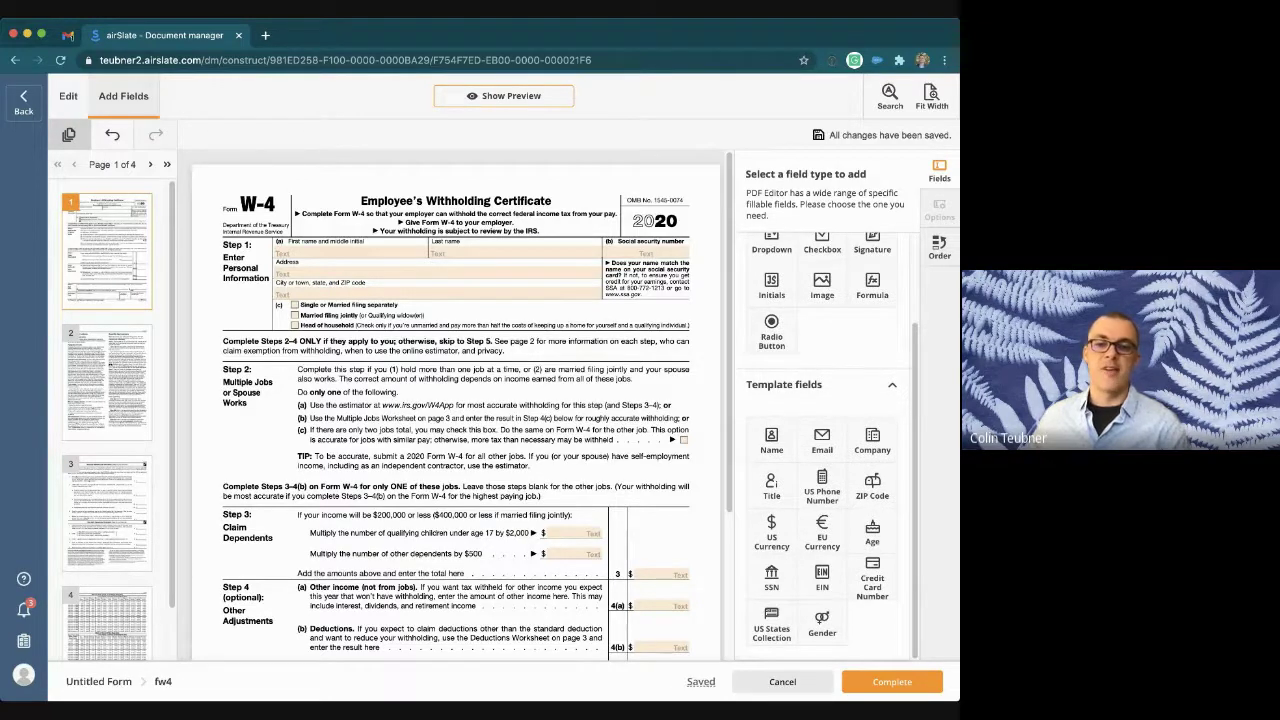
scroll(822, 450, up, 1)
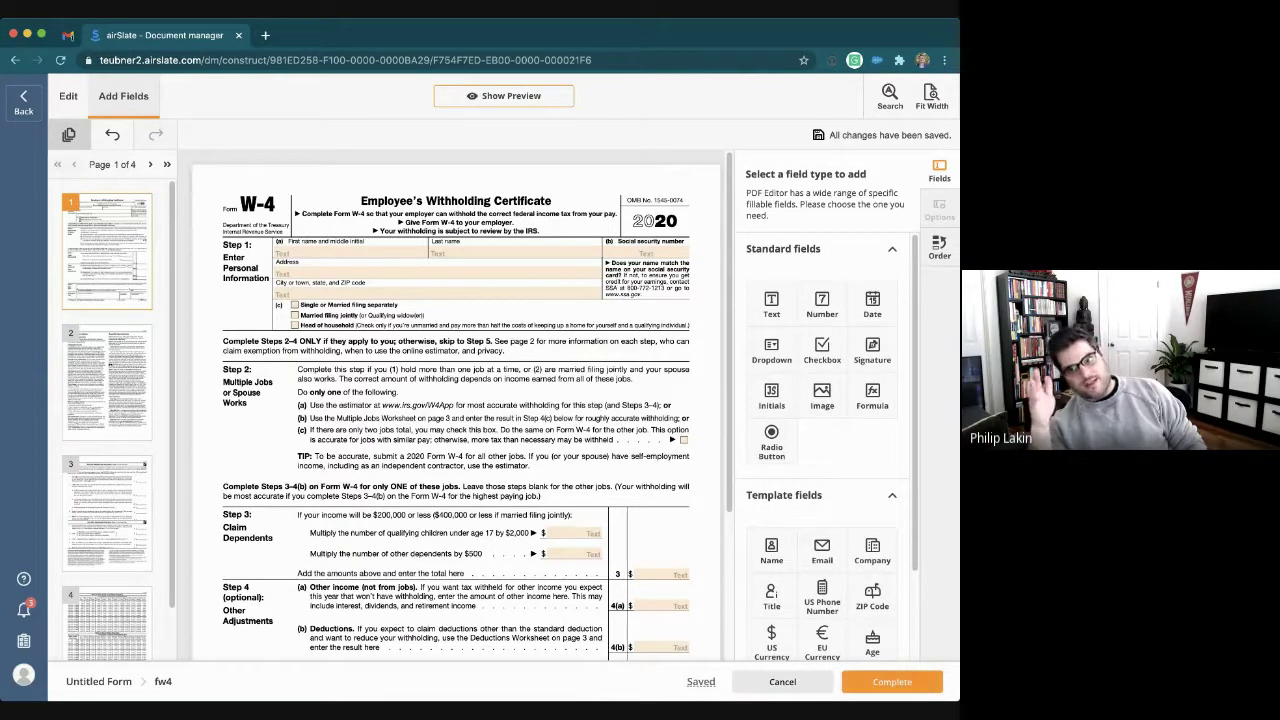
click(350, 253)
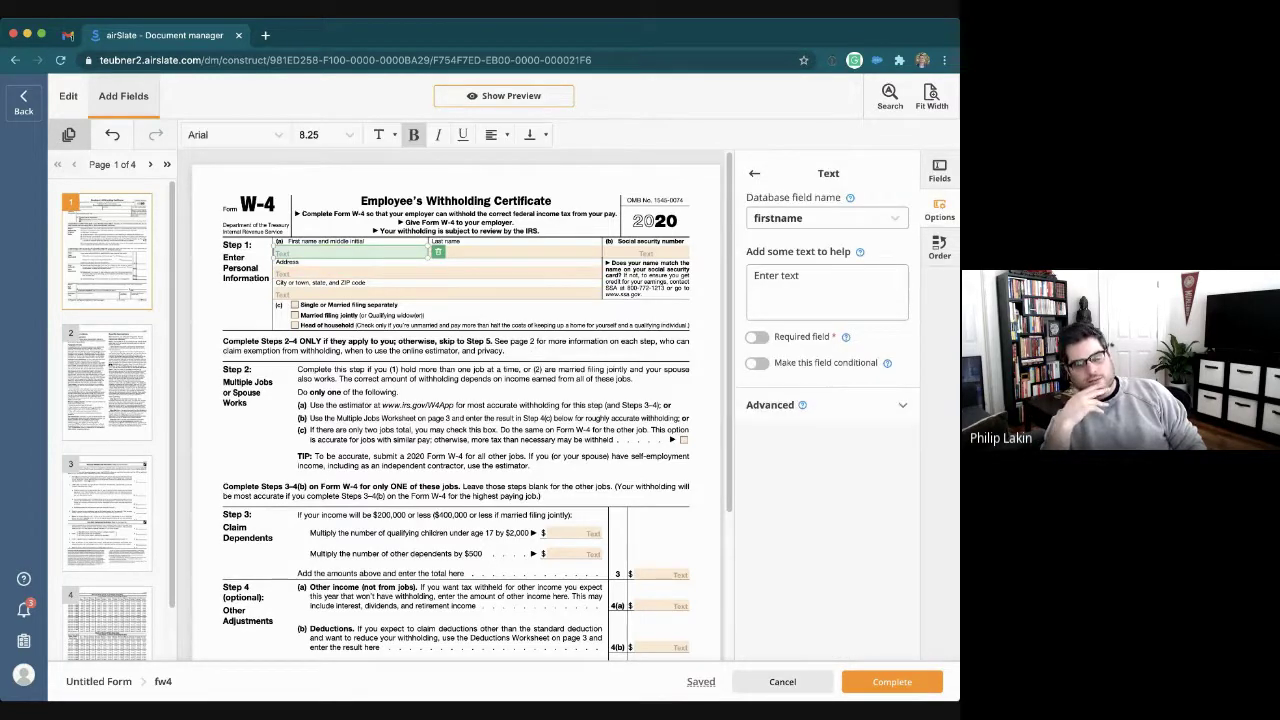
click(757, 363)
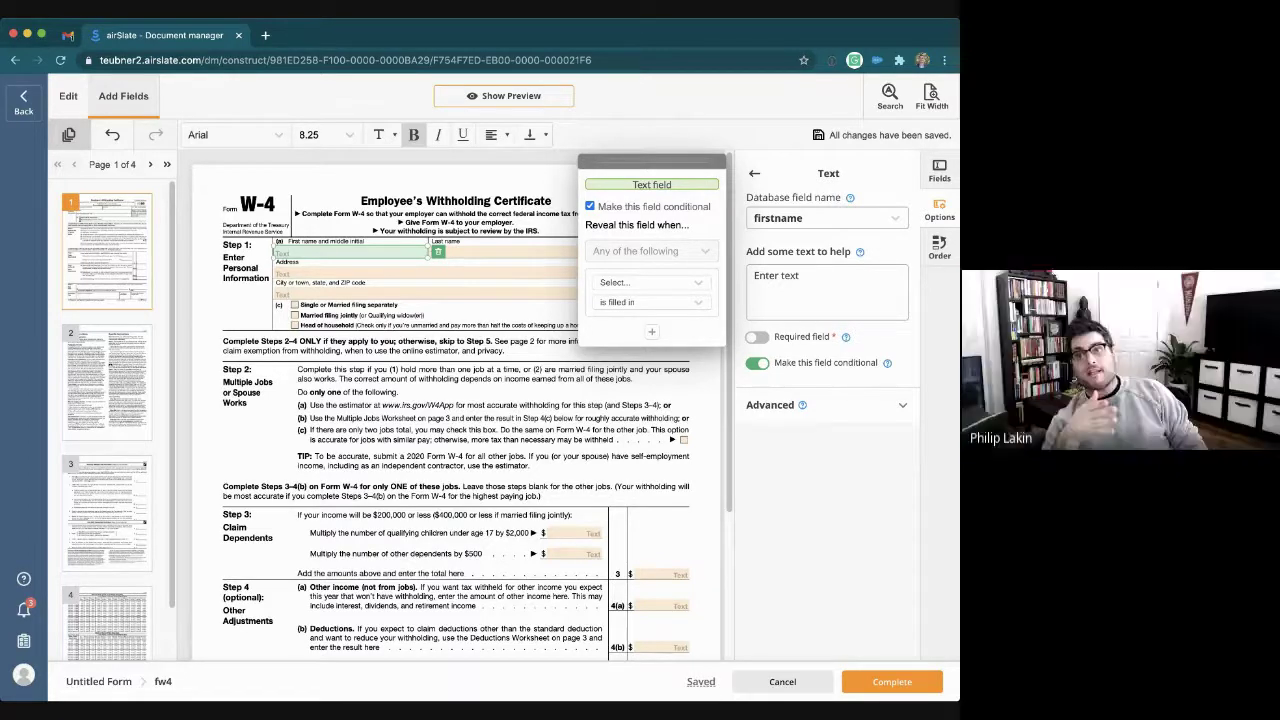
click(757, 363)
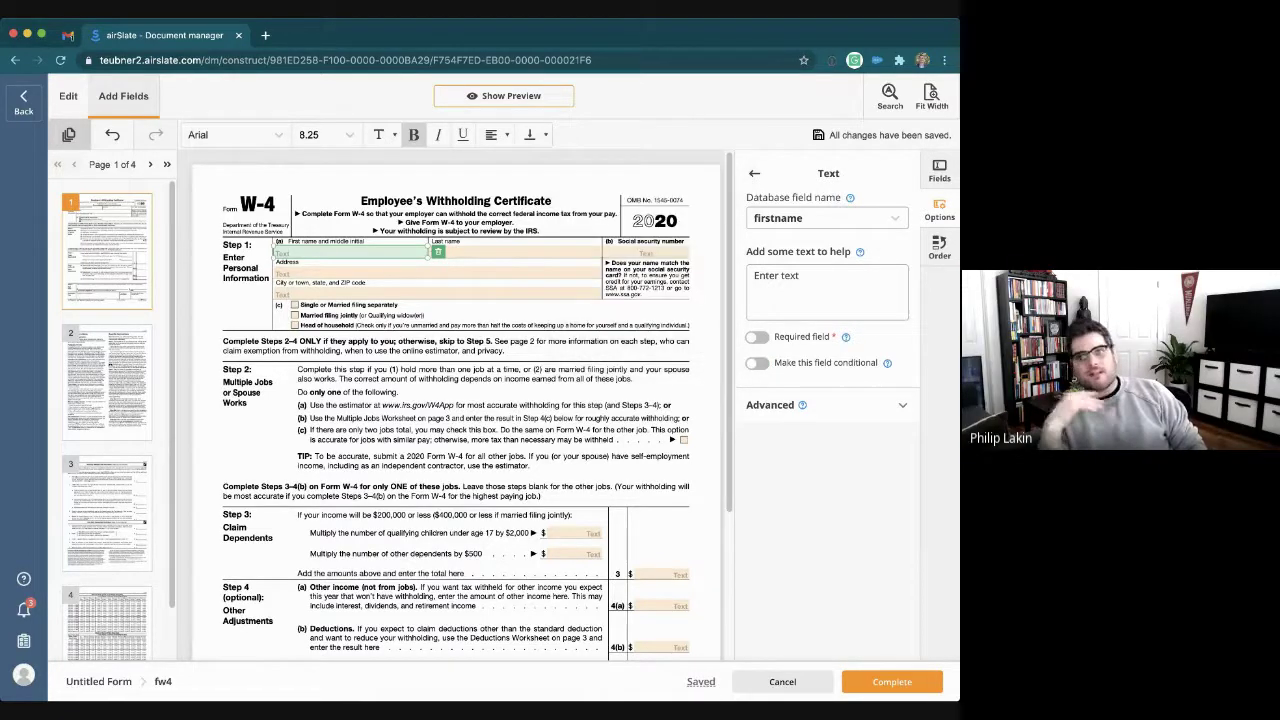
click(892, 681)
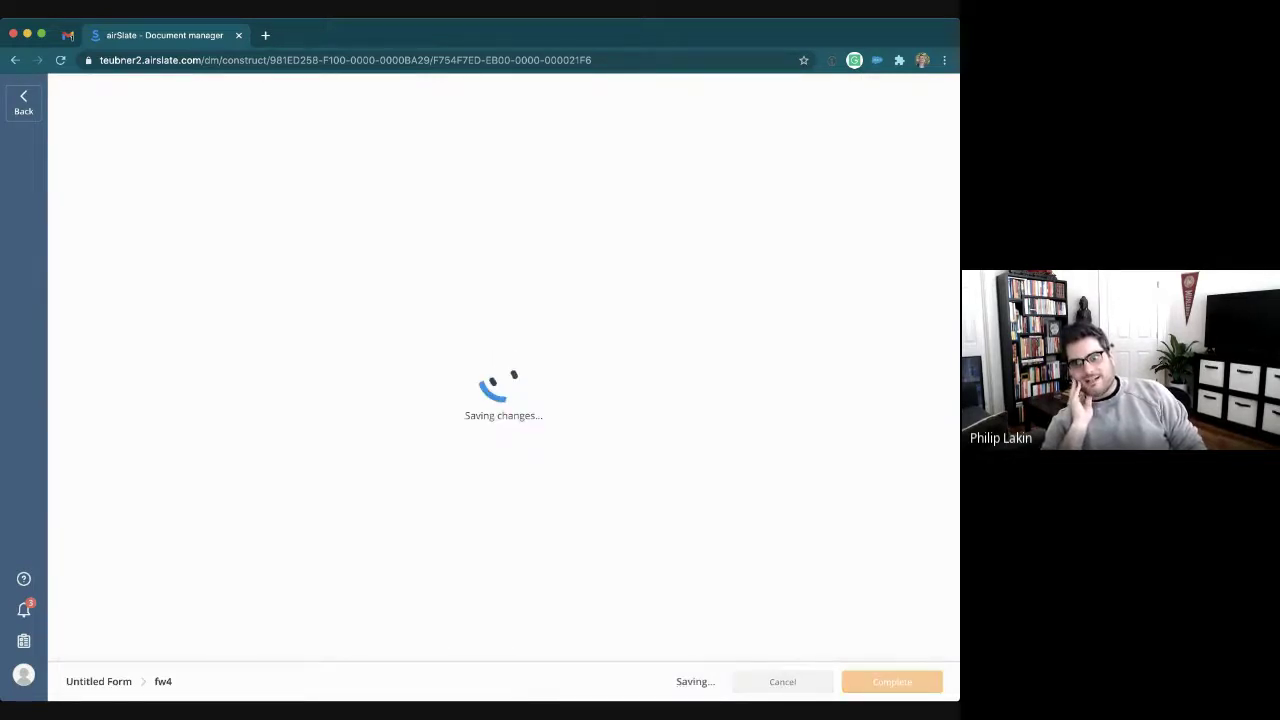
Step: Rename the Untitled Form in the flow to 'Employee Name'
click(410, 233)
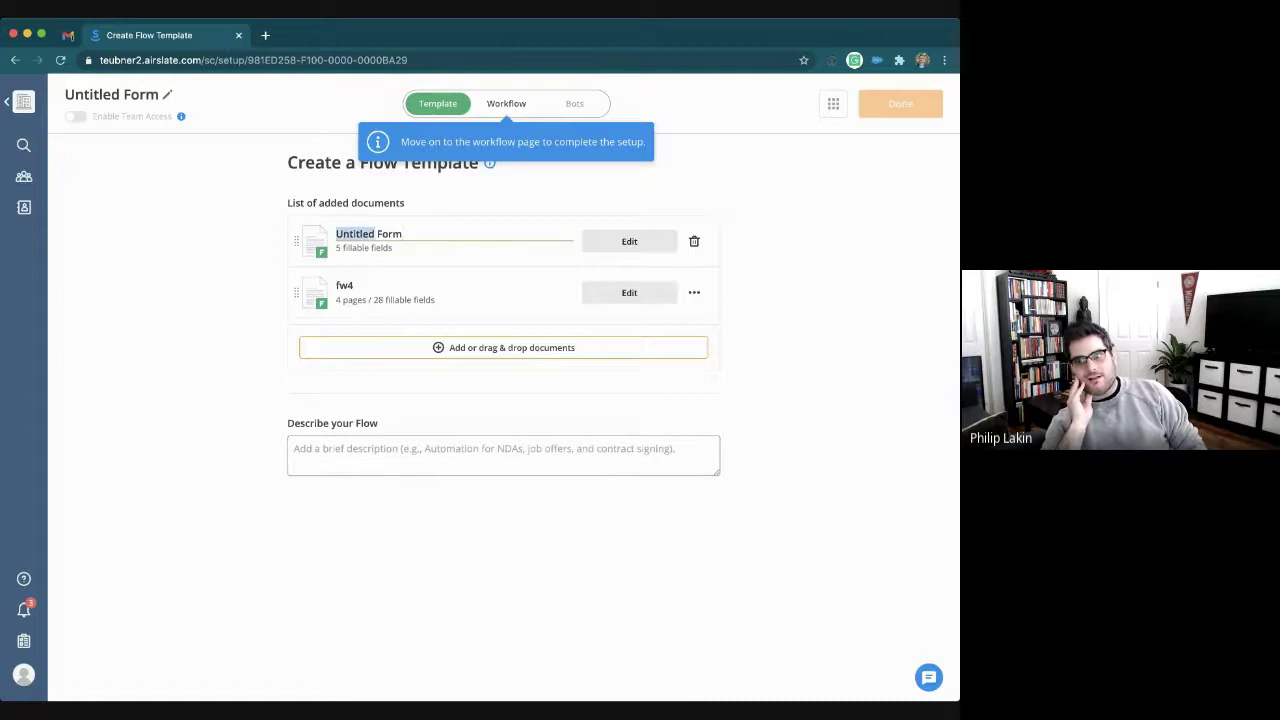
text(employee)
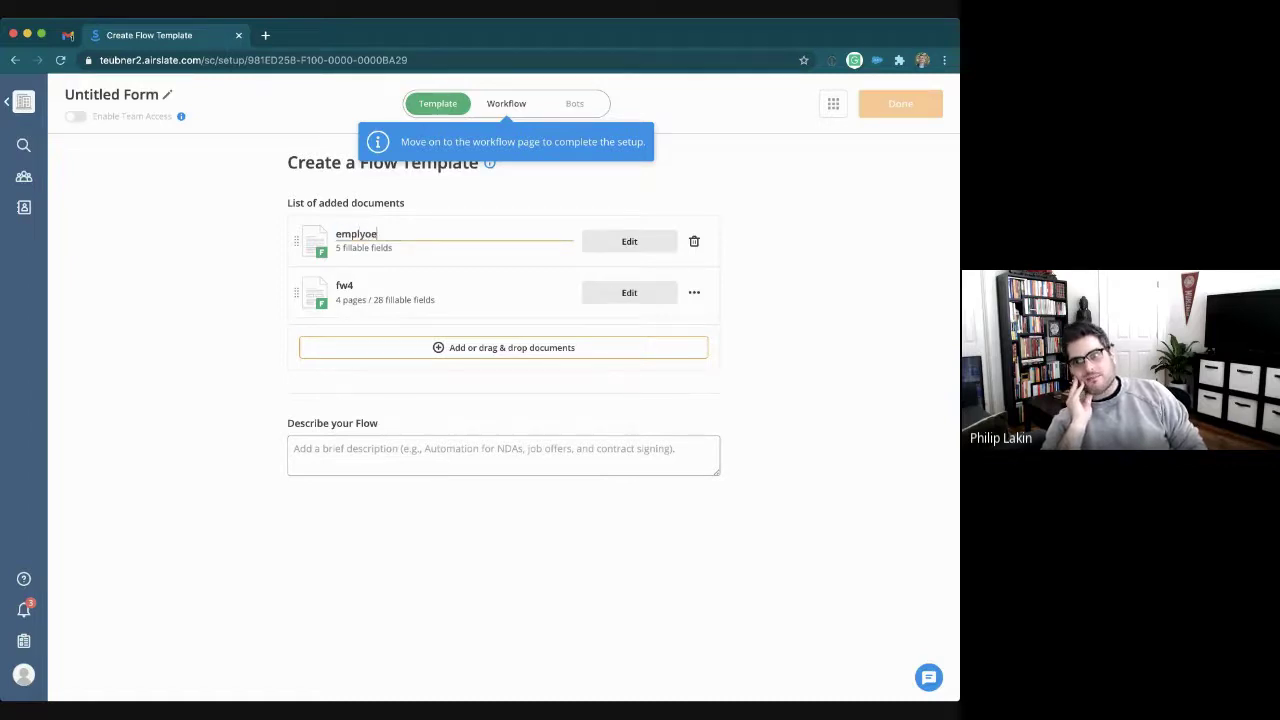
key(BackSpace)
key(BackSpace)
key(BackSpace)
key(BackSpace)
key(BackSpace)
key(BackSpace)
key(BackSpace)
key(BackSpace)
text(Employee Name)
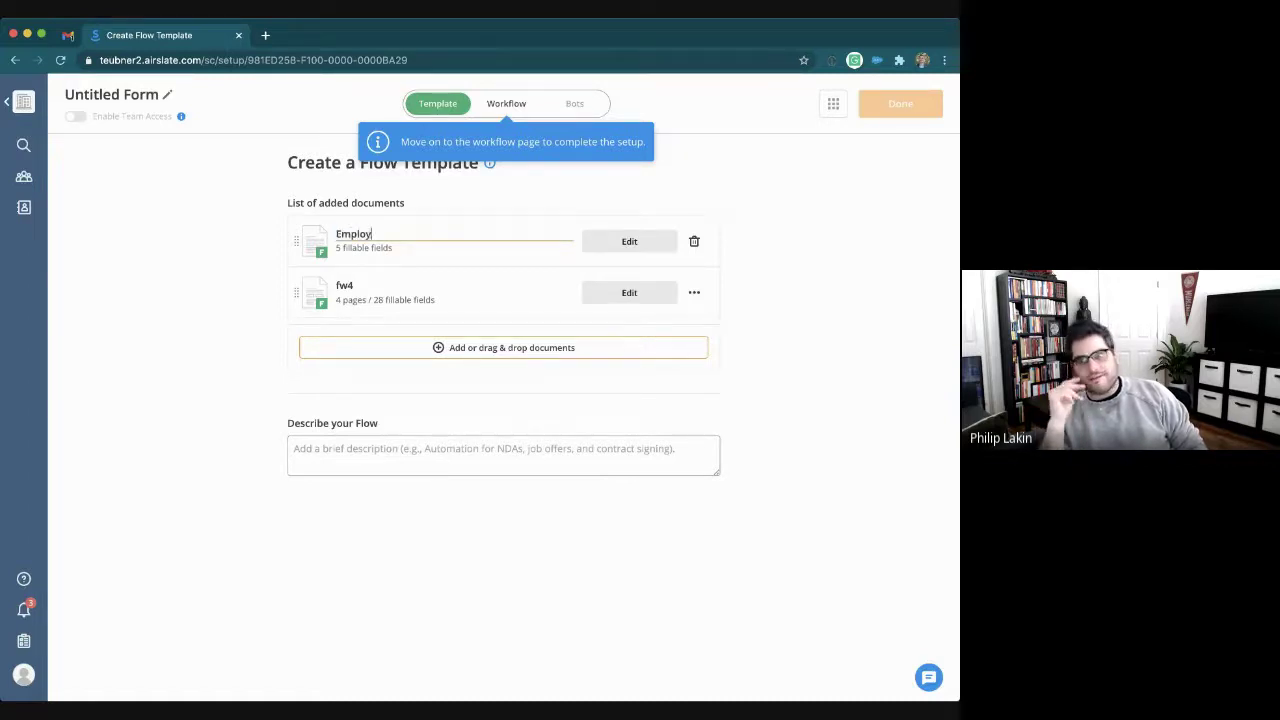
key(Return)
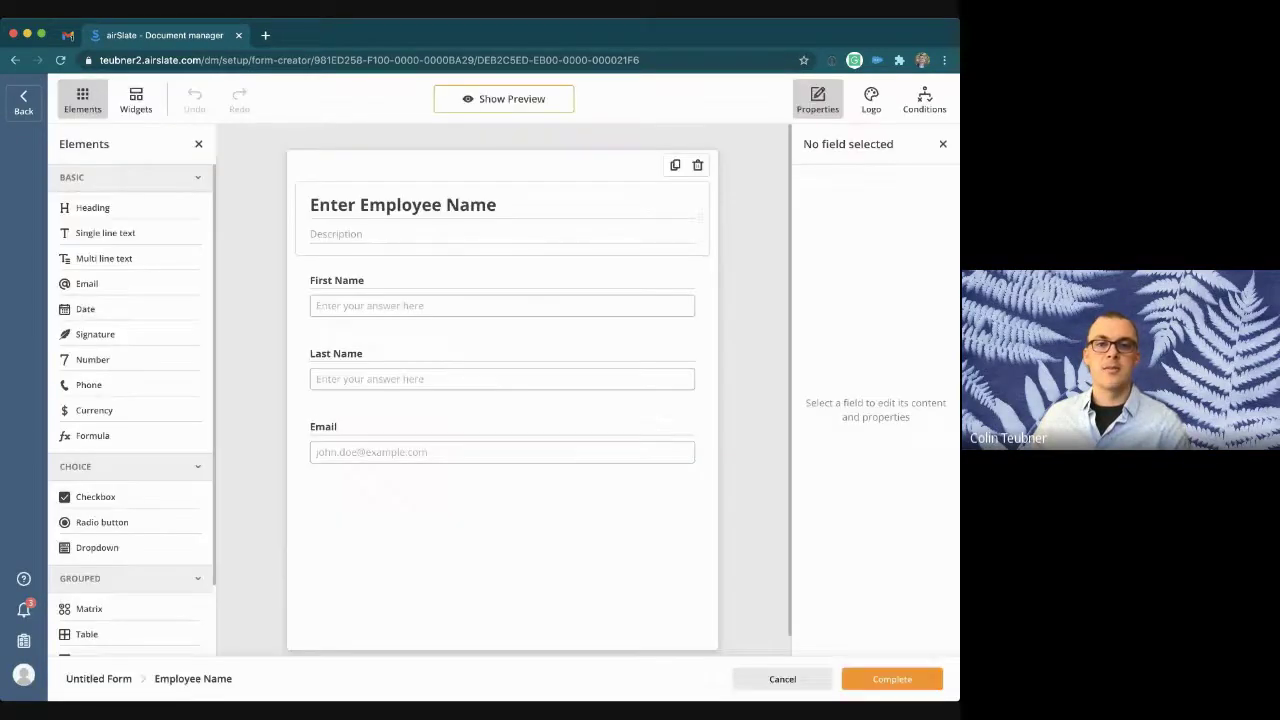
Step: Add and delete a display condition, then exit the form editor and discard the changes
click(924, 99)
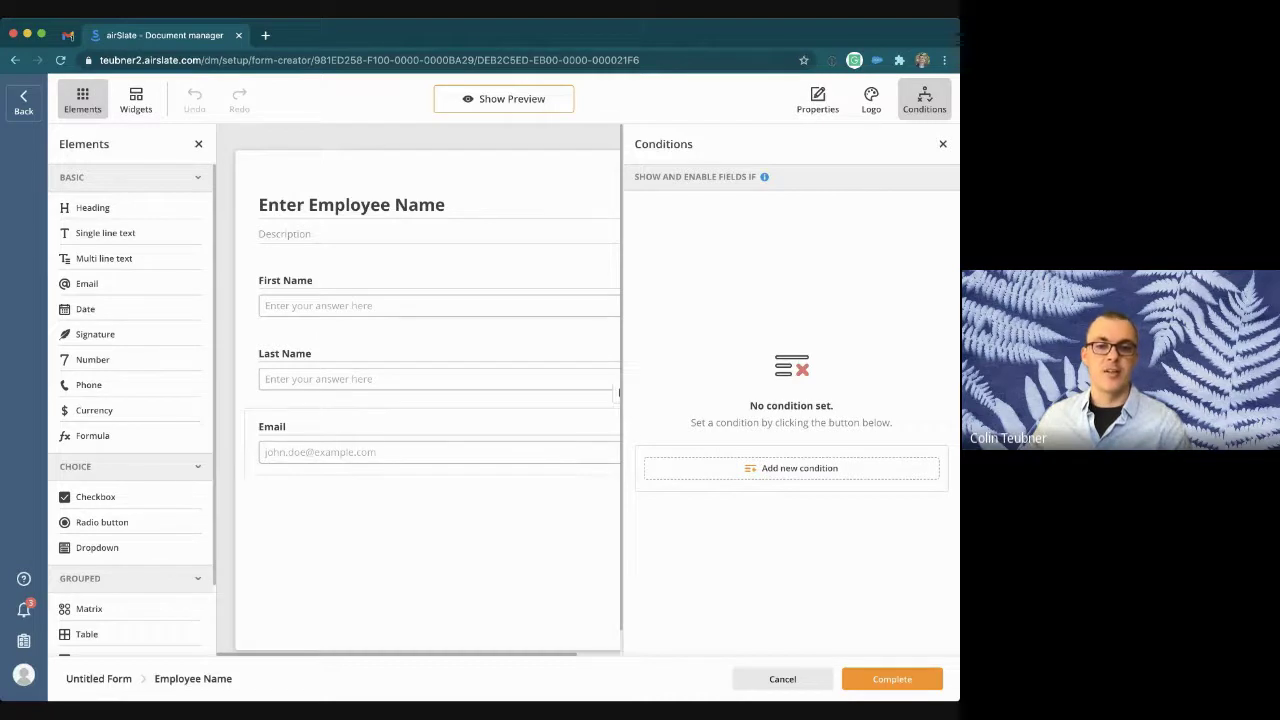
click(791, 468)
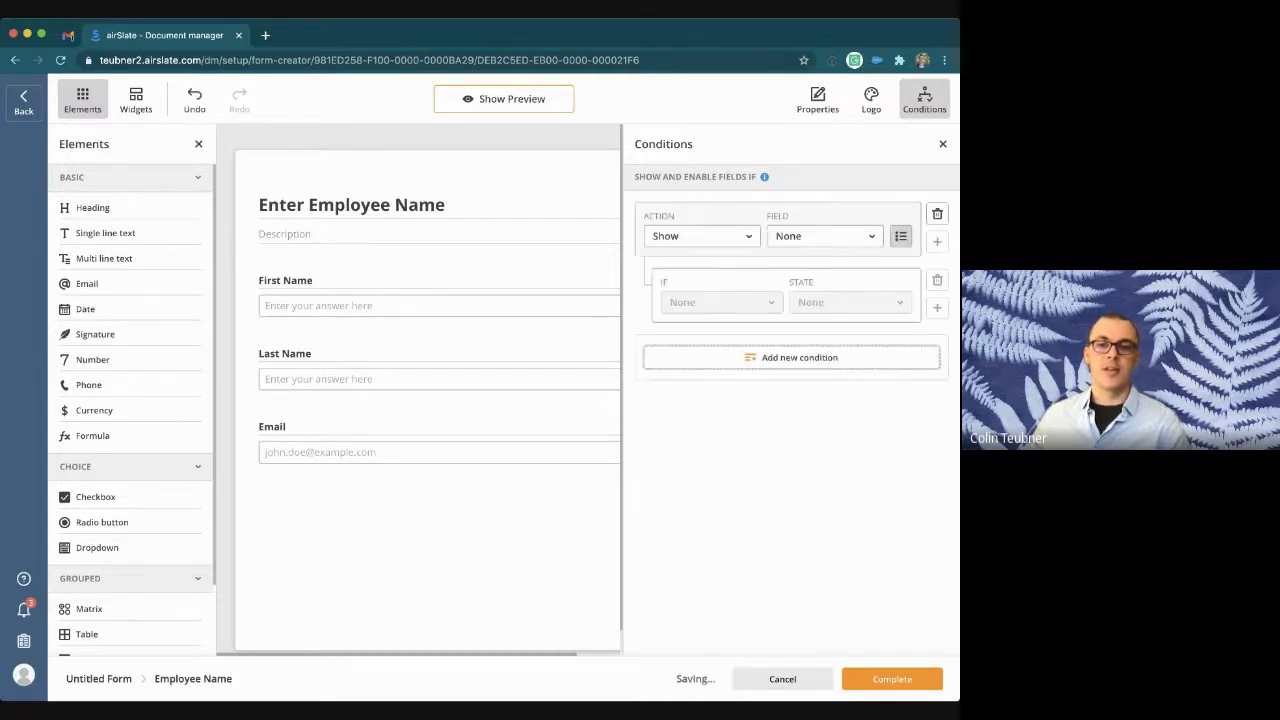
click(937, 214)
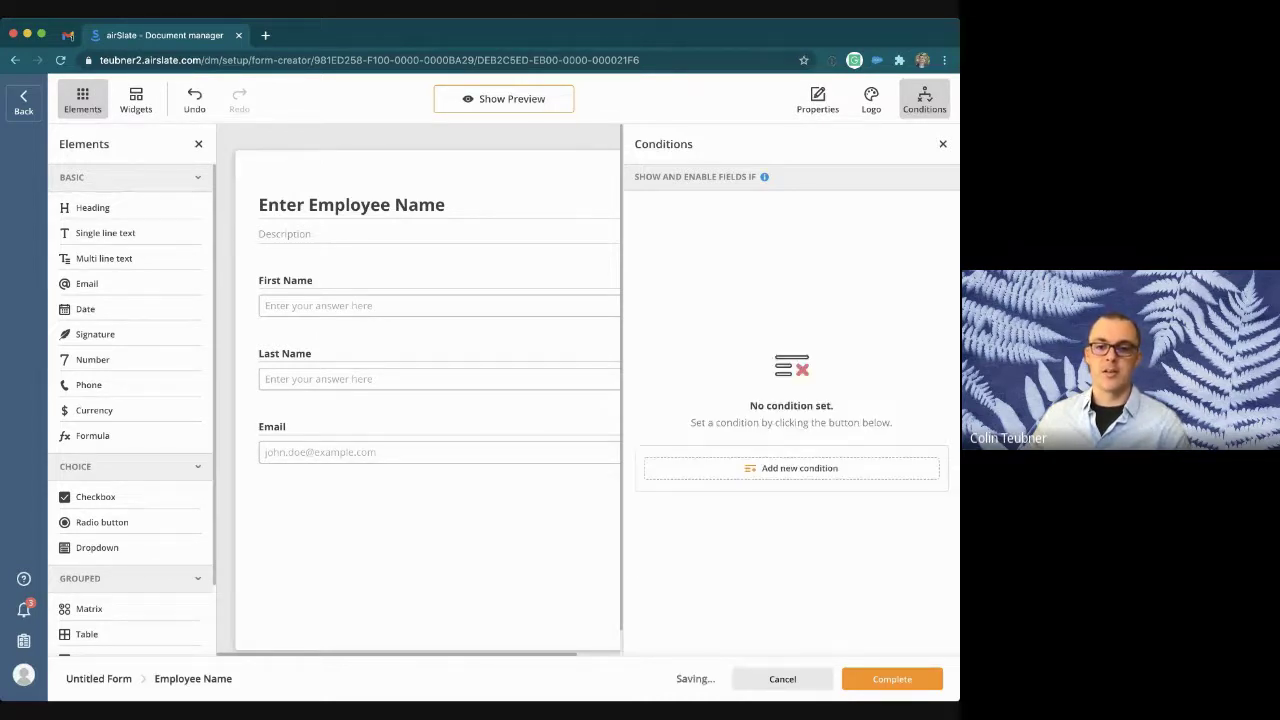
click(783, 679)
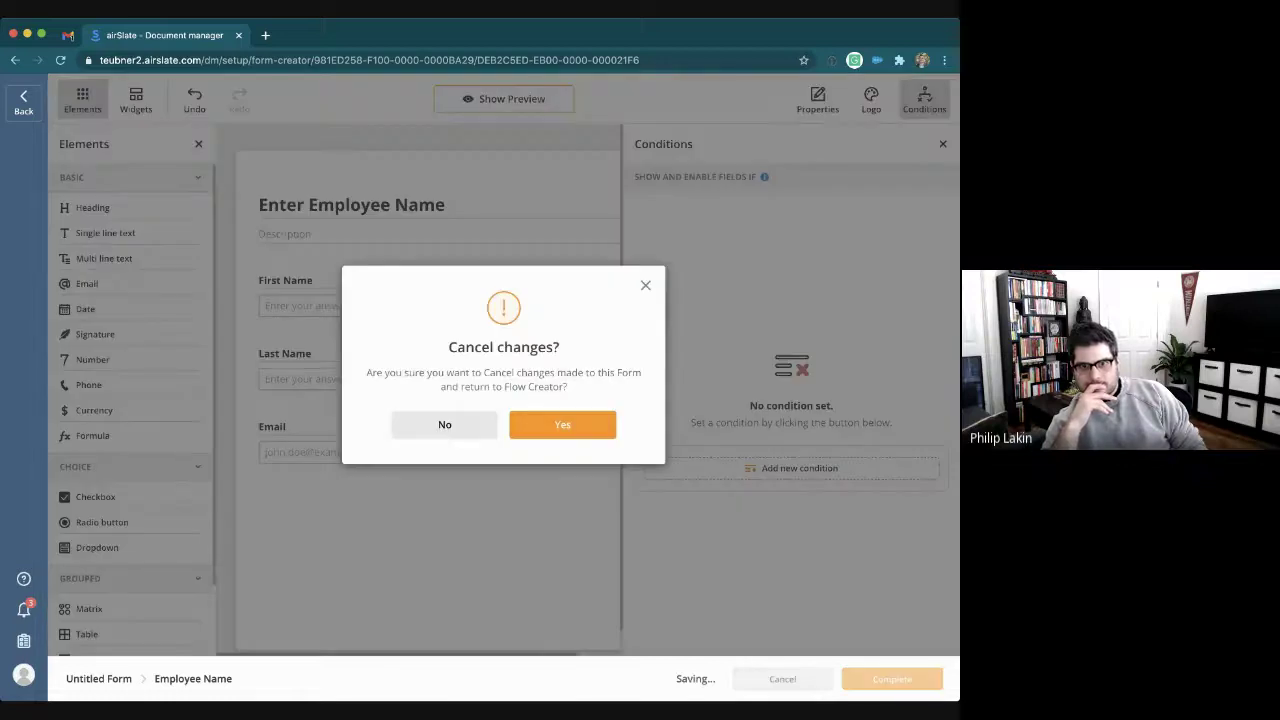
key(Return)
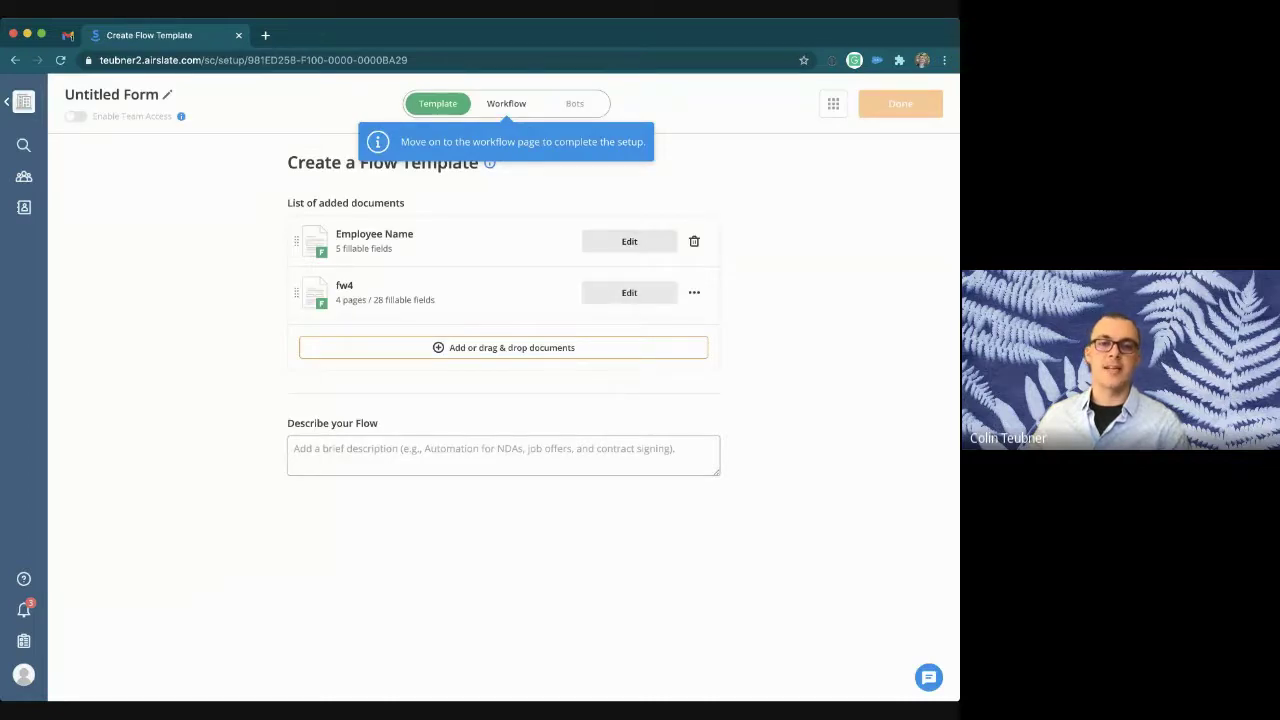
Step: In the Workflow, rename Step 1 to Manager and add a Step 2 after it
click(506, 104)
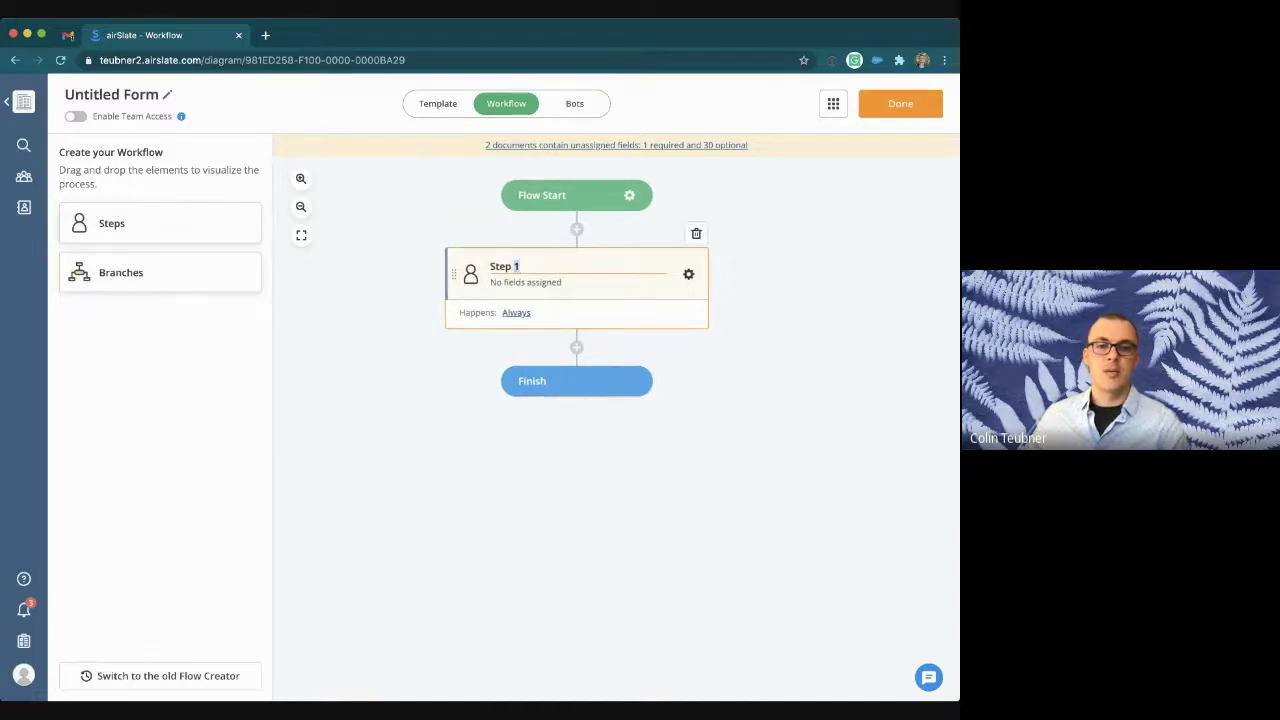
key(BackSpace)
key(BackSpace)
key(BackSpace)
key(BackSpace)
key(BackSpace)
key(BackSpace)
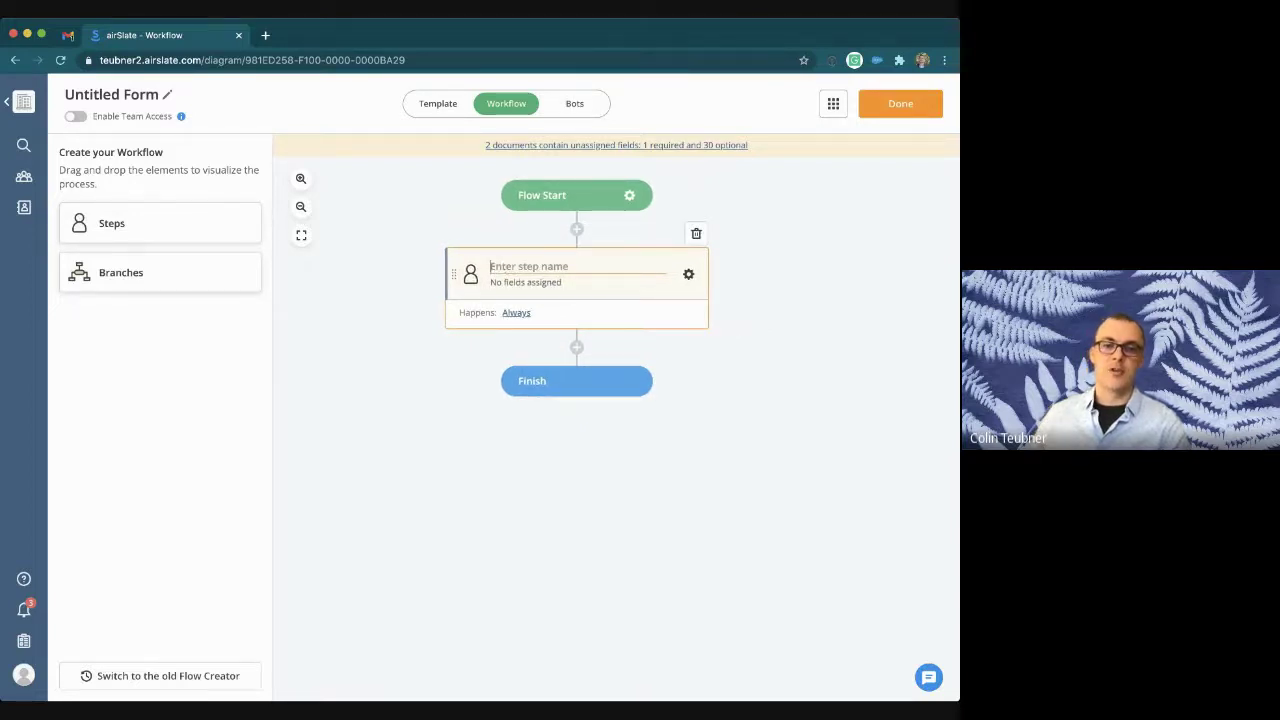
text(Manag)
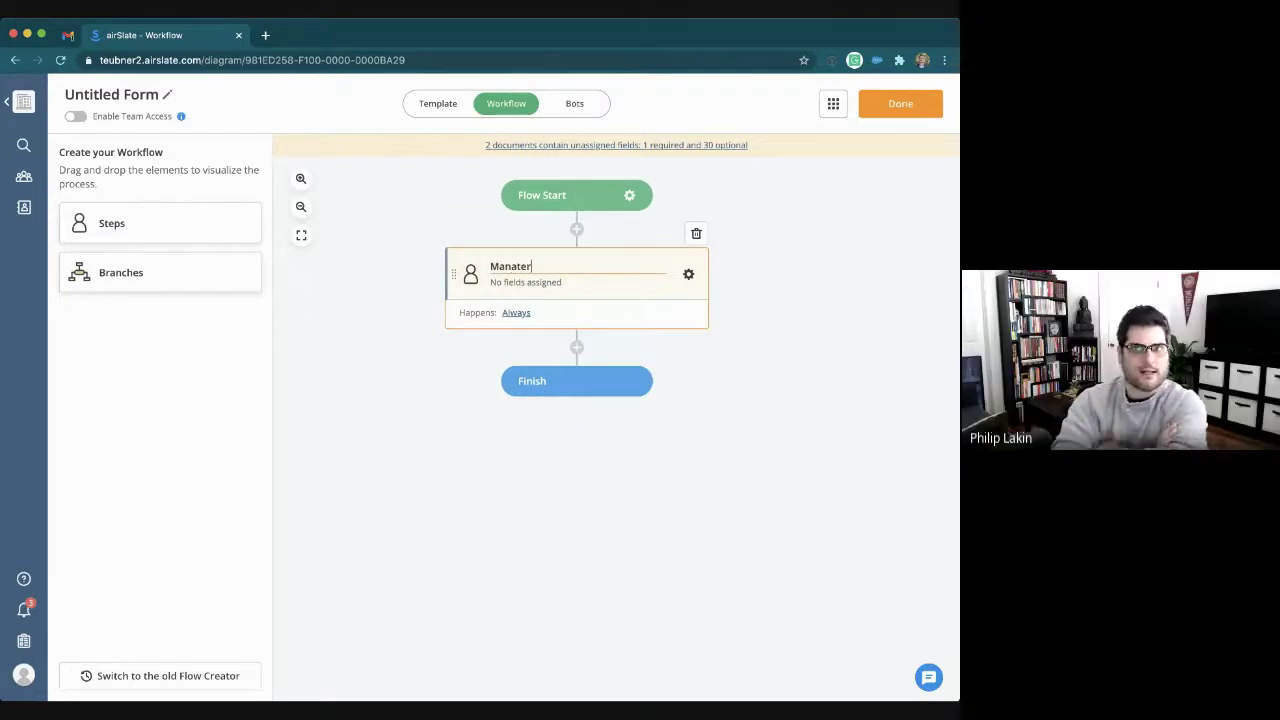
text(er)
key(Return)
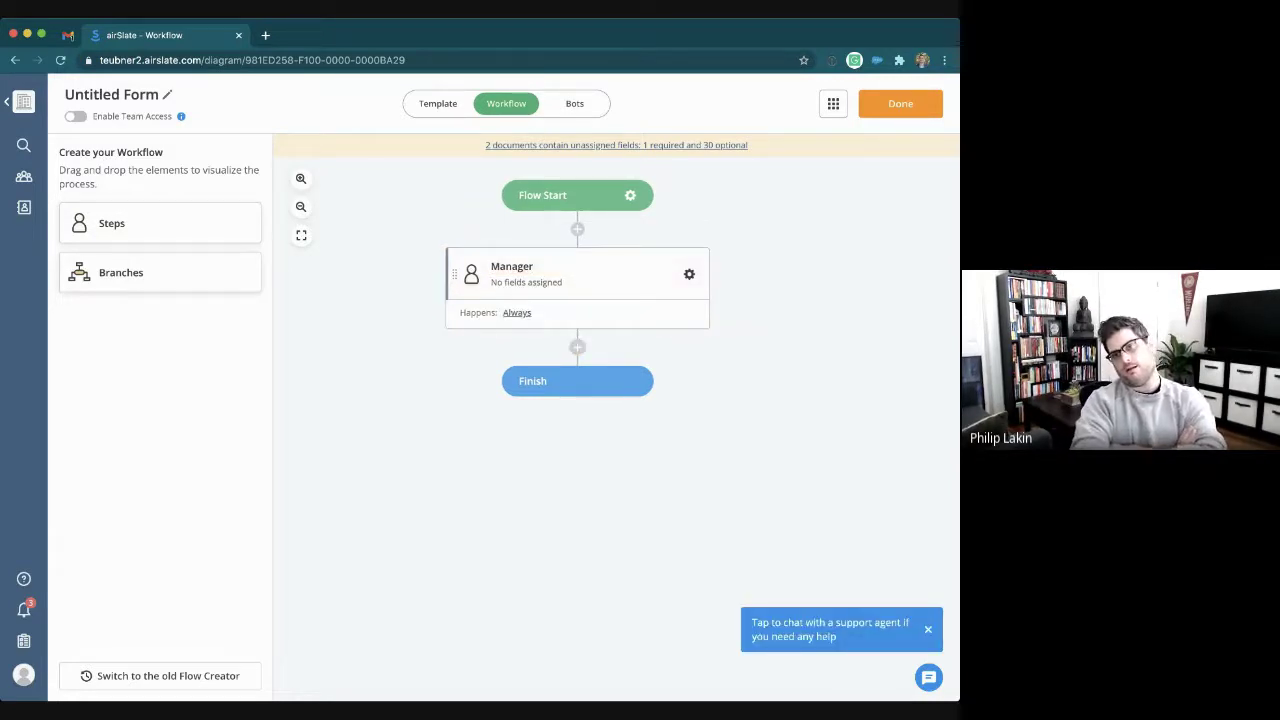
click(577, 347)
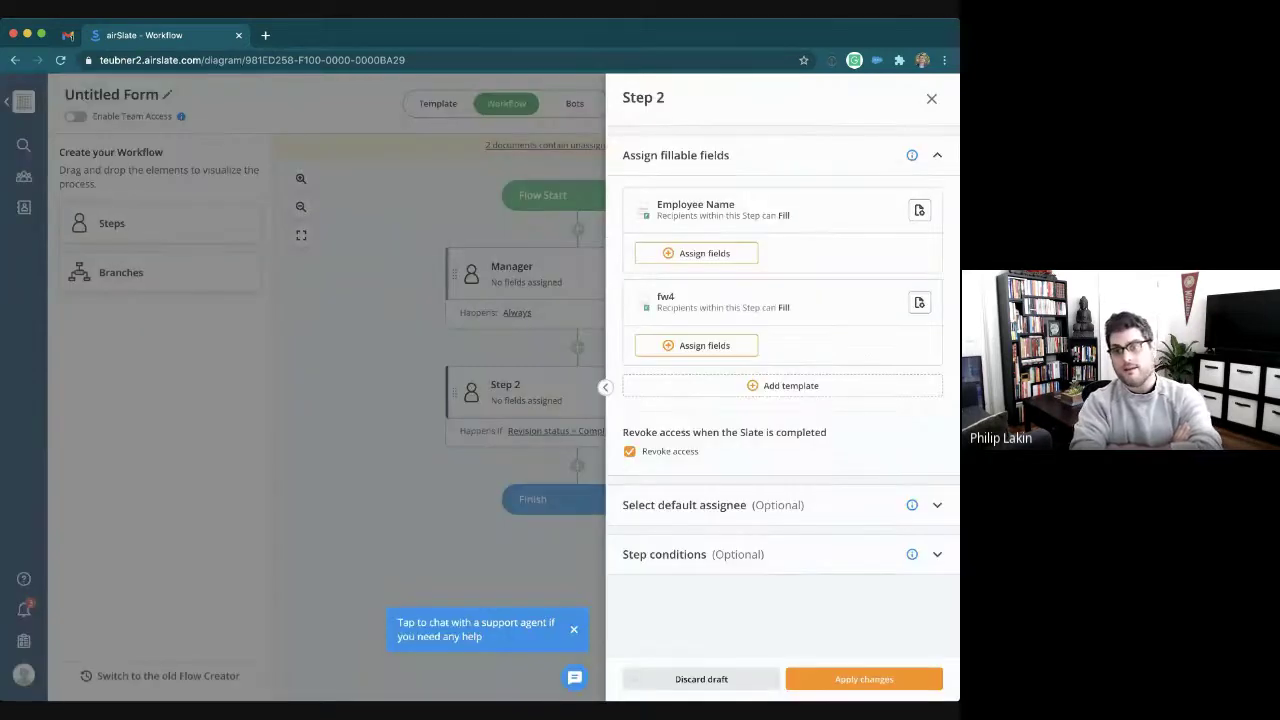
Step: Rename Step 2 to 'Employee', apply the change, and bring up the Manager step's settings
key(BackSpace)
key(BackSpace)
key(BackSpace)
key(BackSpace)
key(BackSpace)
key(BackSpace)
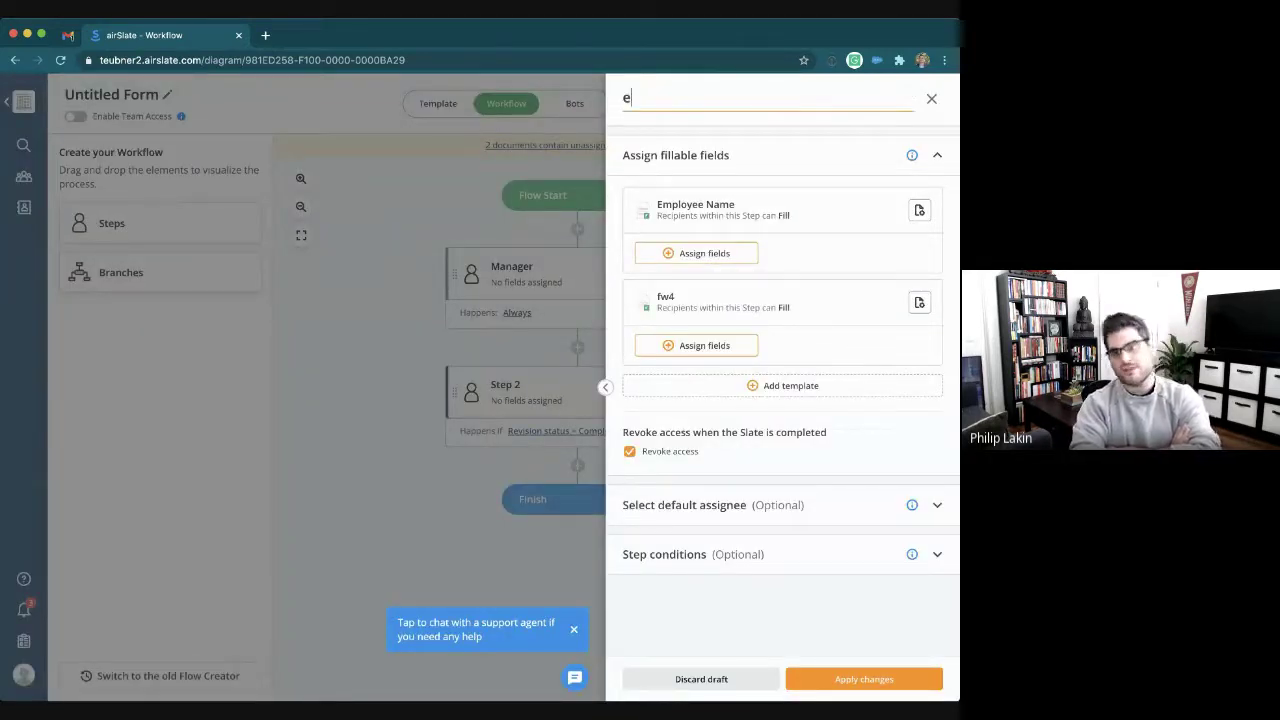
text(employee)
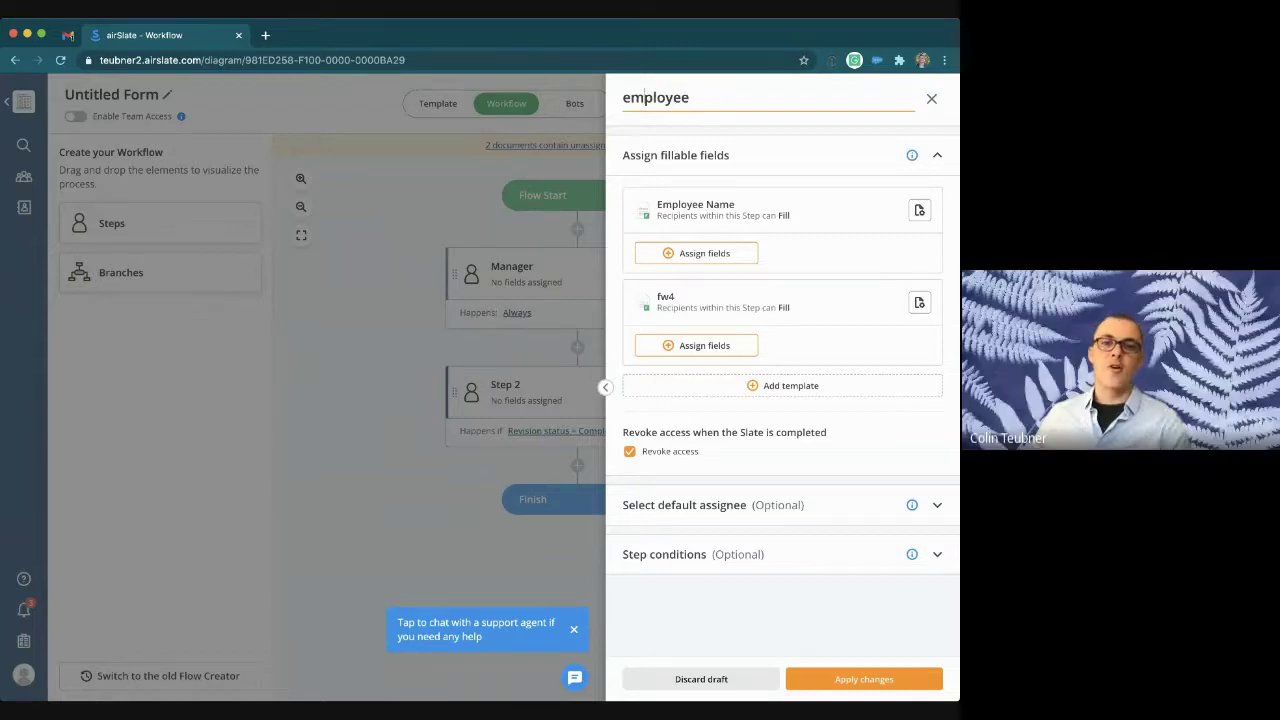
click(631, 97)
key(BackSpace)
text(E)
key(Return)
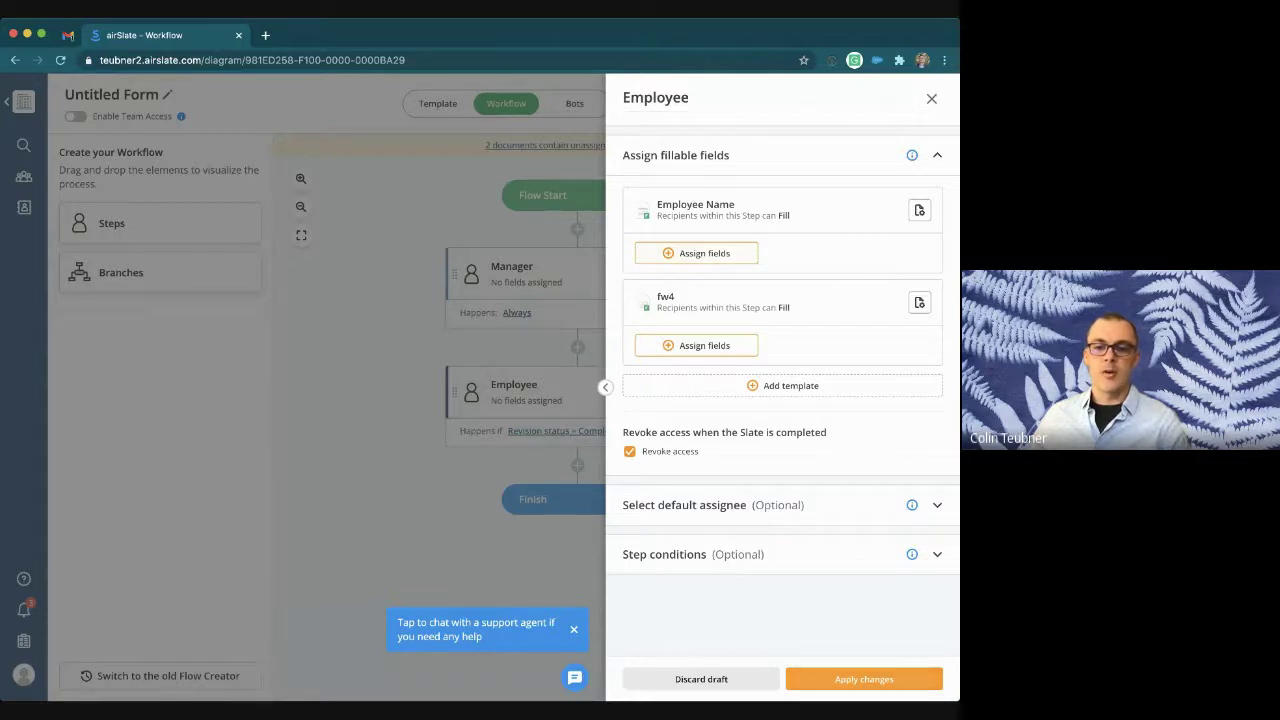
click(864, 679)
click(689, 274)
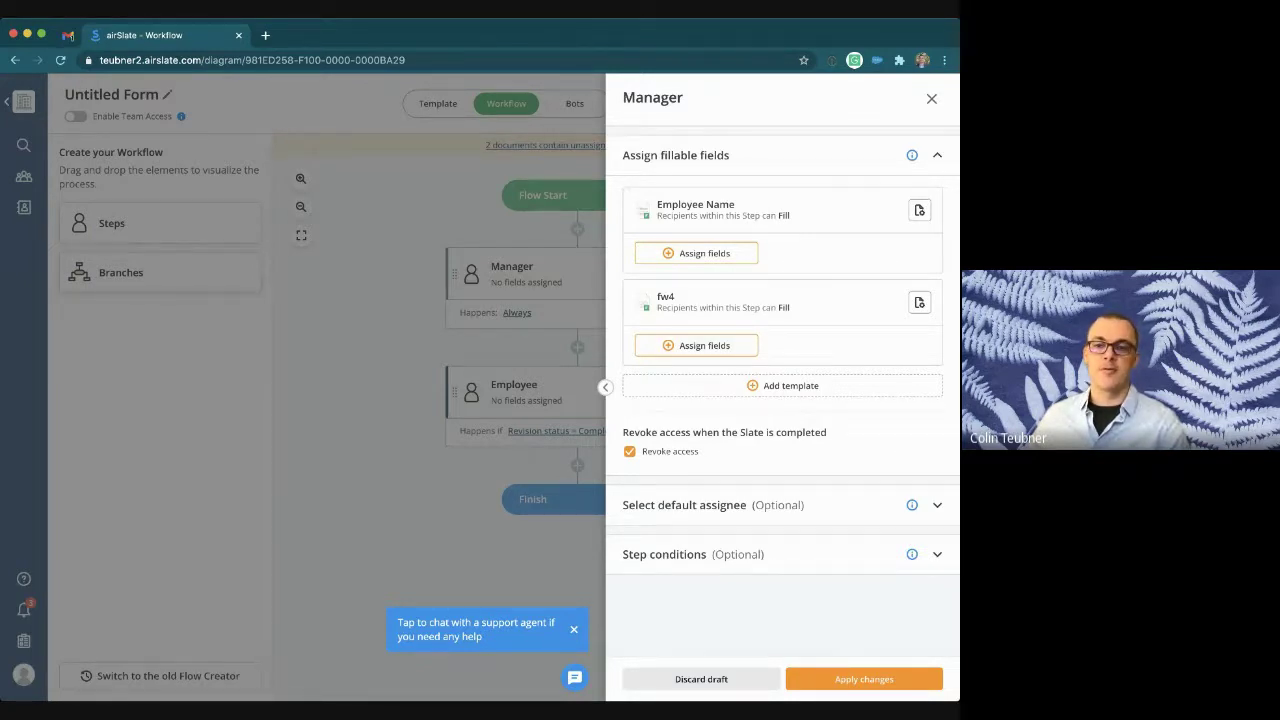
Step: Hide the fw4 document from the Manager step
click(920, 302)
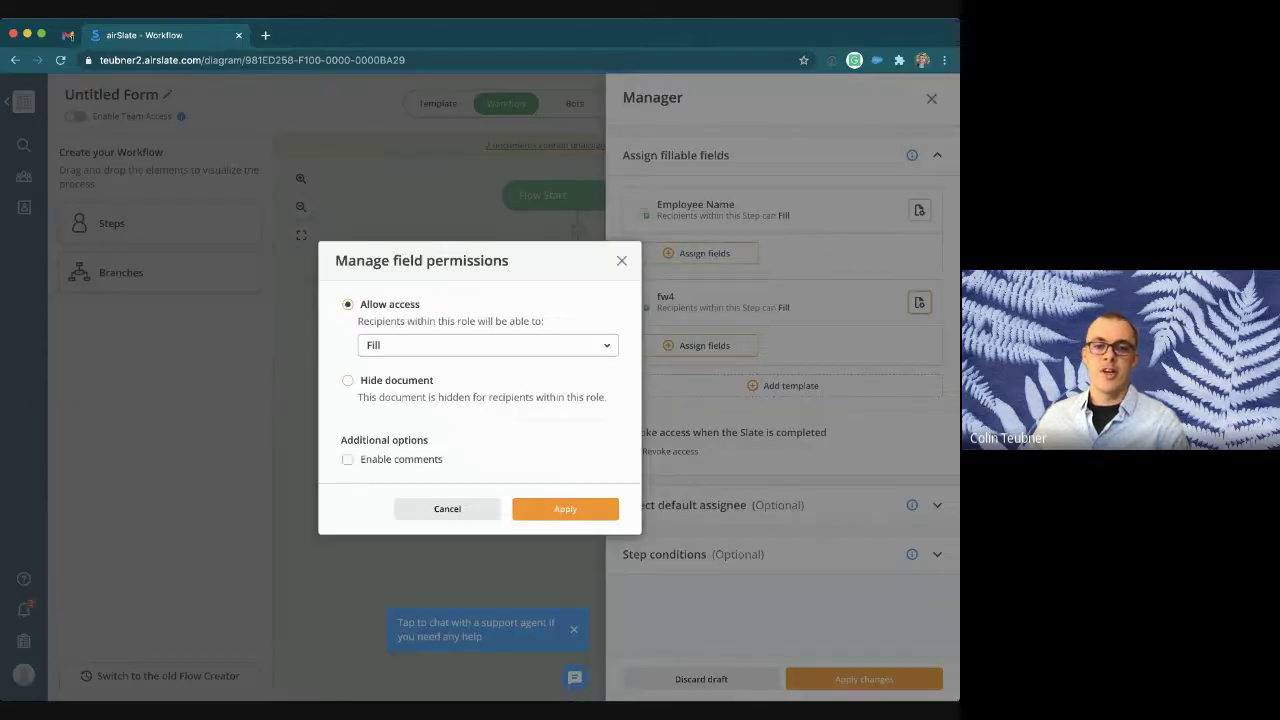
click(347, 380)
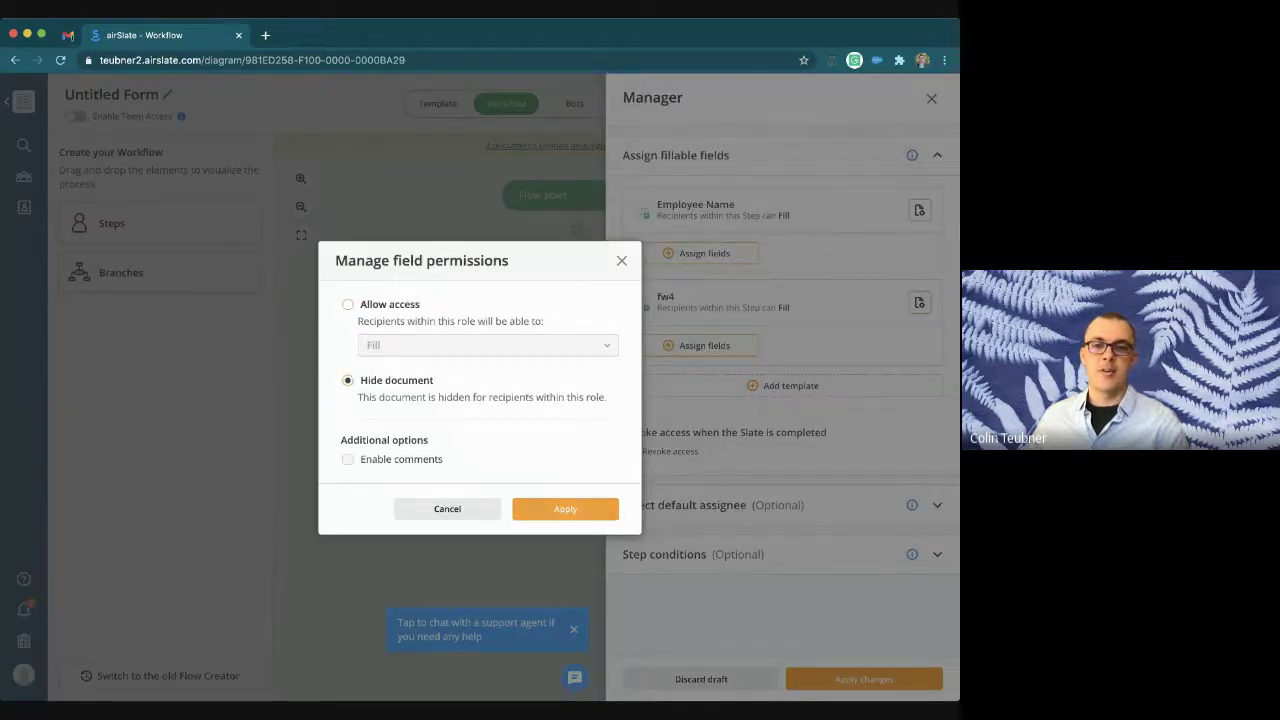
click(565, 509)
Step: Let the Manager step fill Employee Name's firstname, lastname and email fields, and save
click(919, 210)
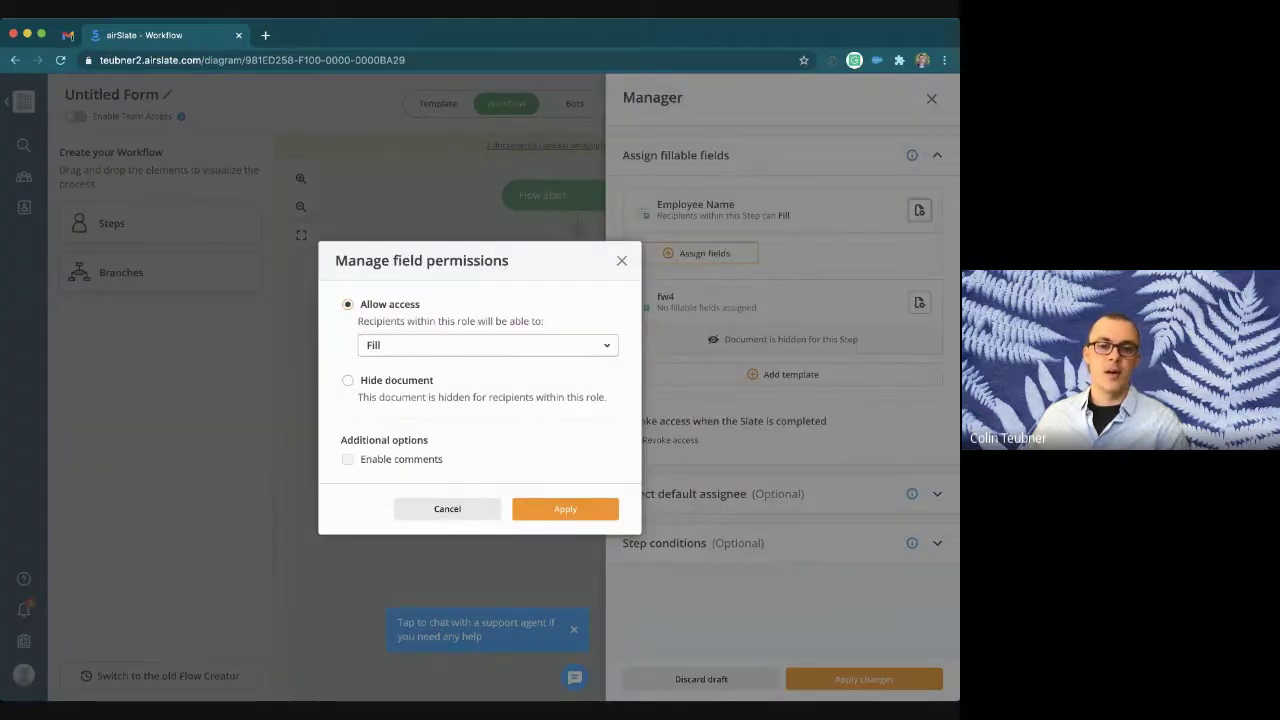
click(565, 509)
click(700, 253)
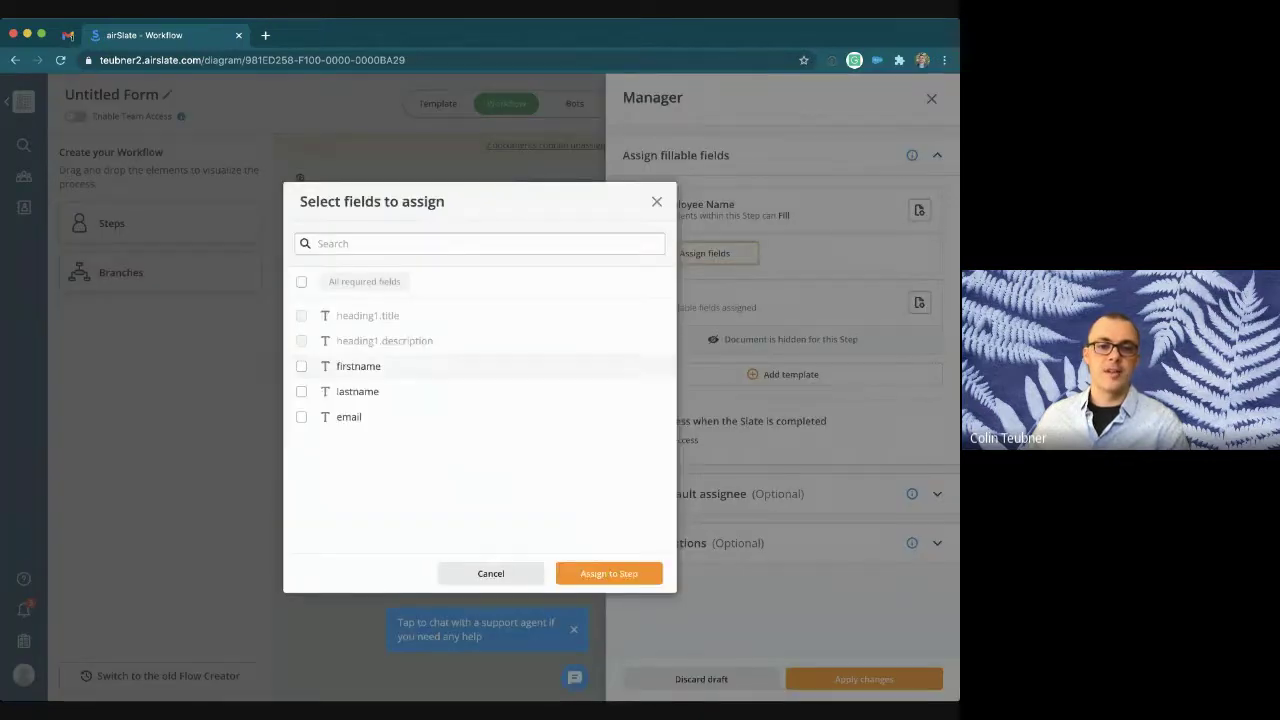
click(301, 366)
click(301, 391)
click(301, 416)
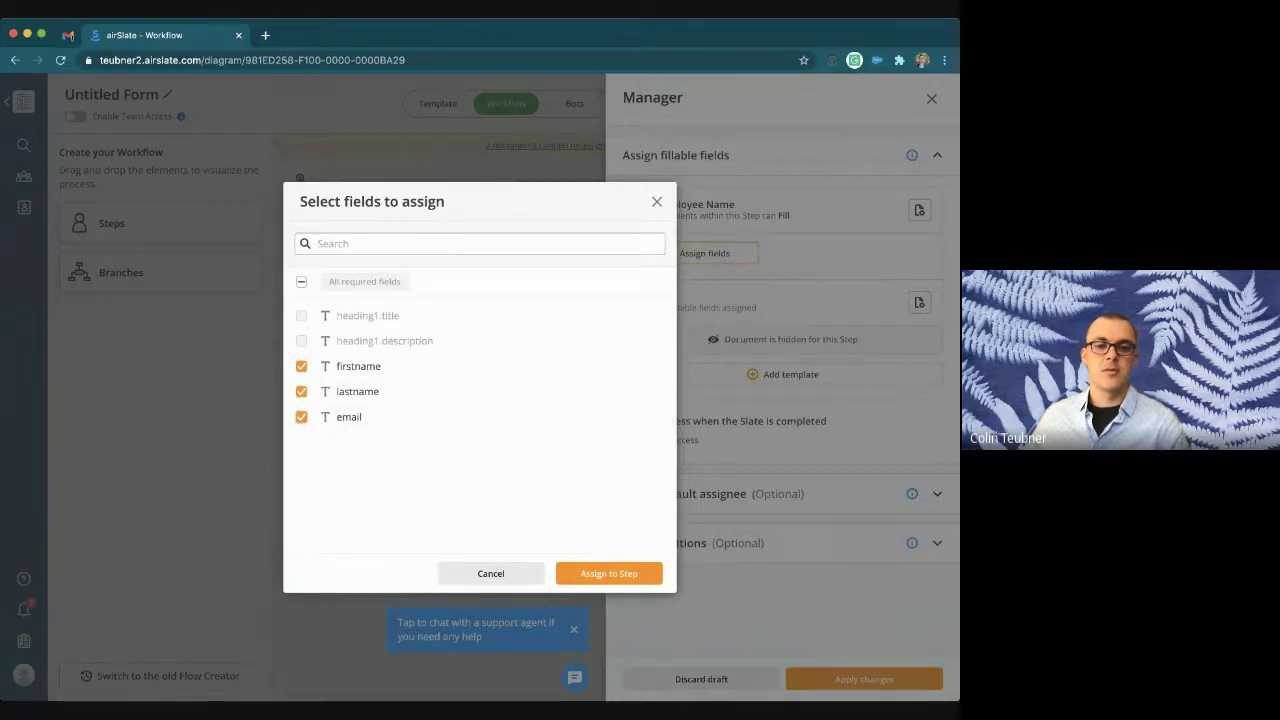
click(609, 573)
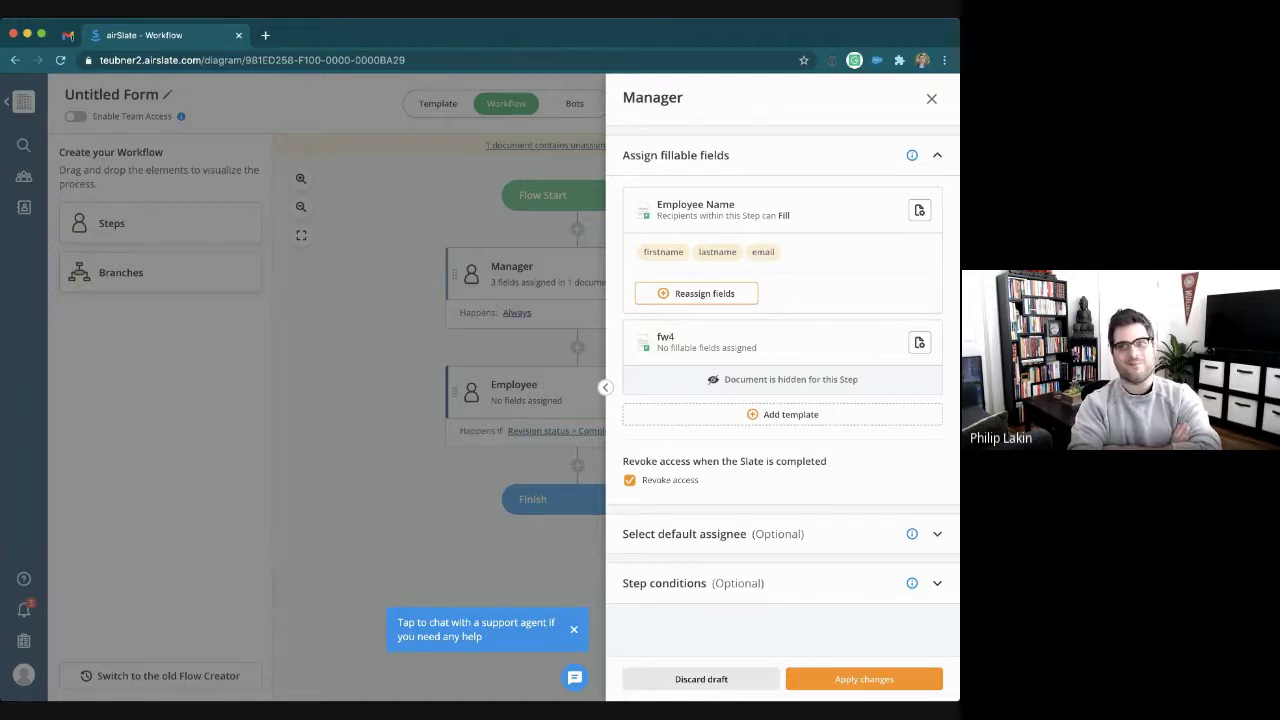
click(864, 679)
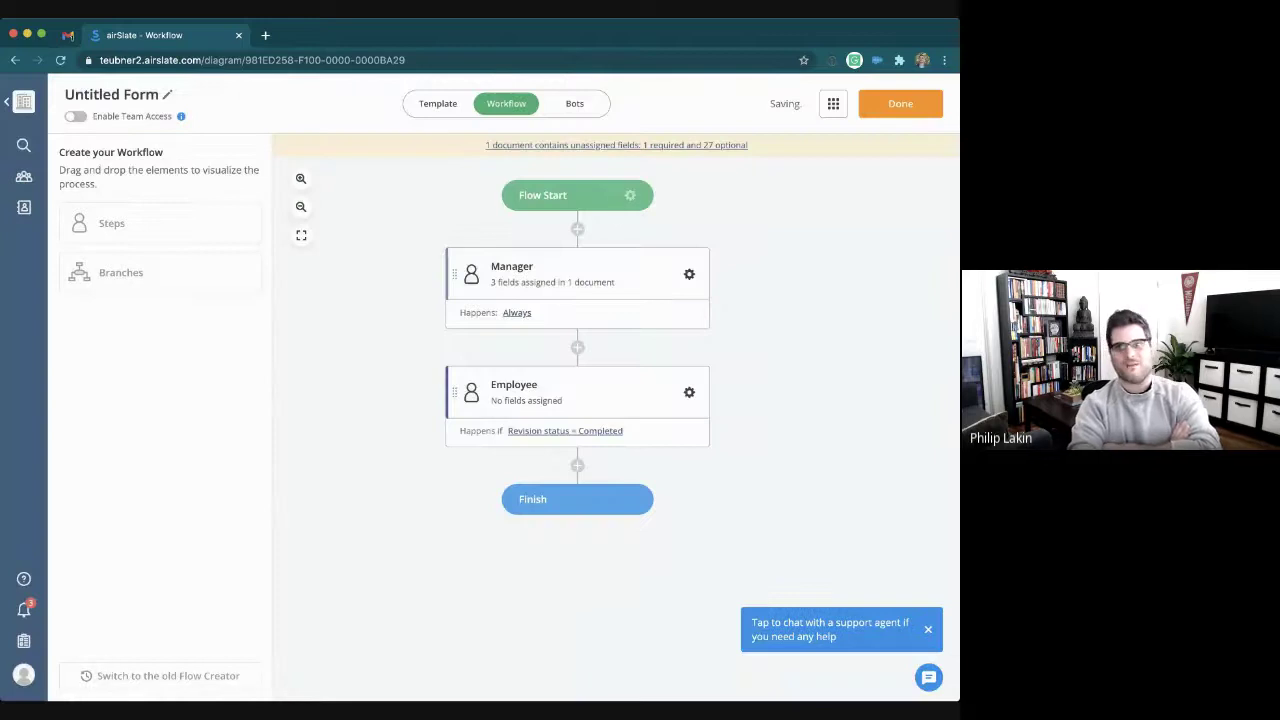
Step: Hide the Employee Name document from the Employee step
click(689, 392)
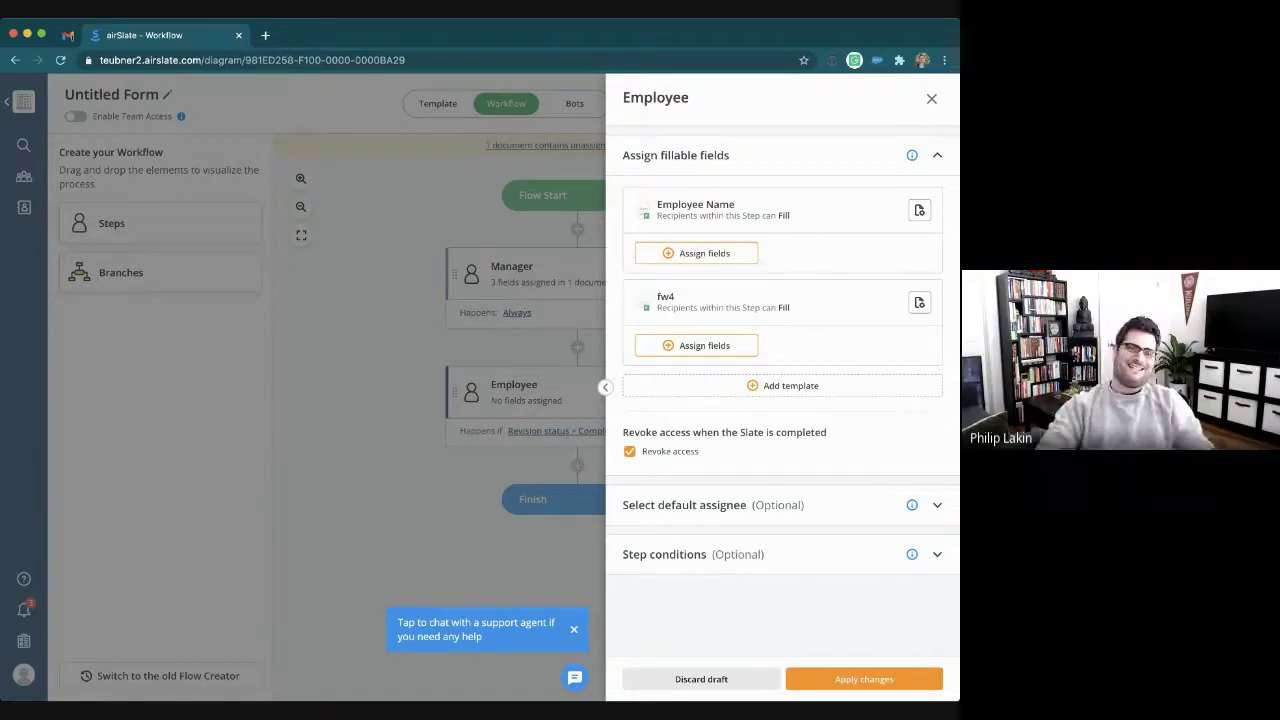
click(919, 210)
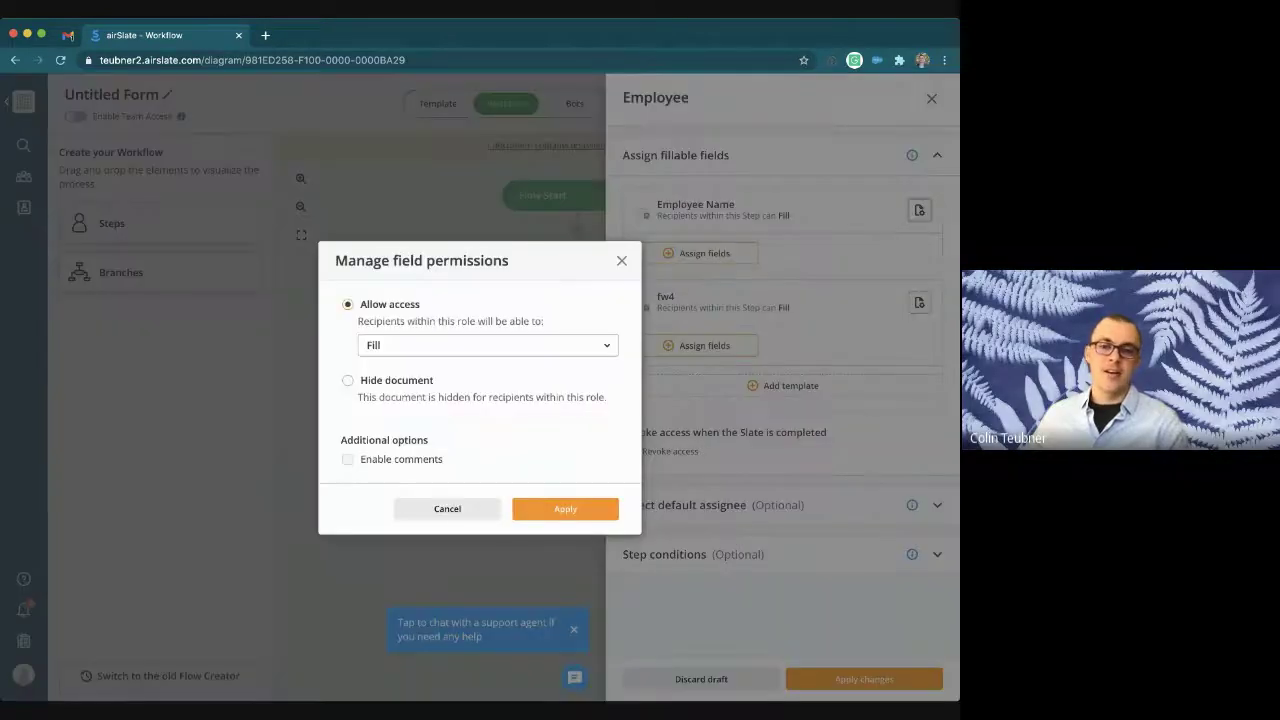
click(348, 380)
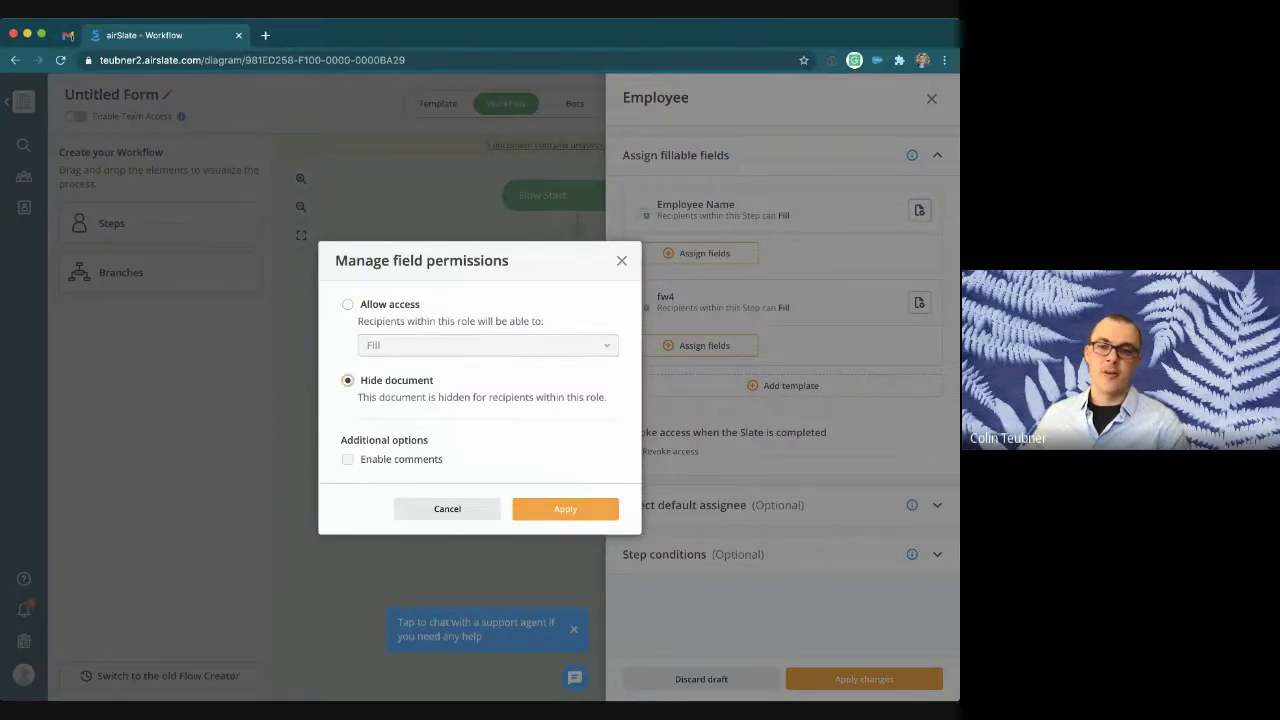
click(565, 509)
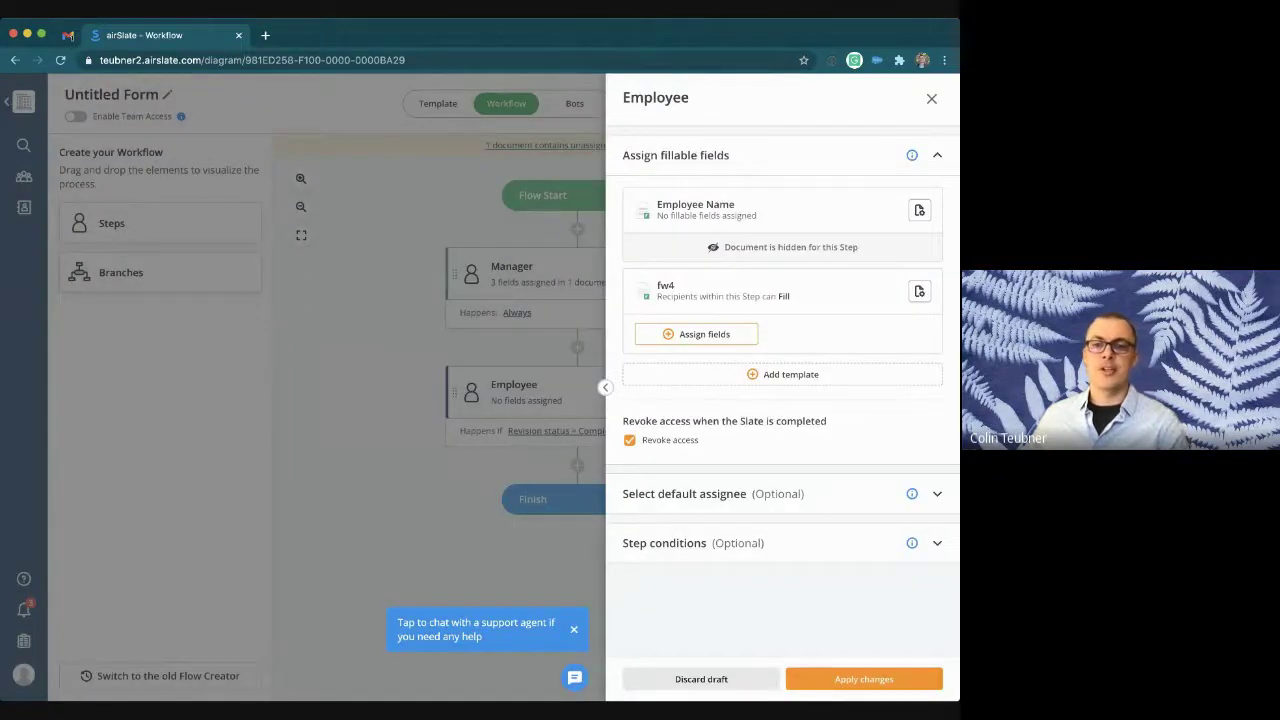
Step: Assign fw4's Signature_1 field to the Employee step and keep access after Slate completion
click(696, 334)
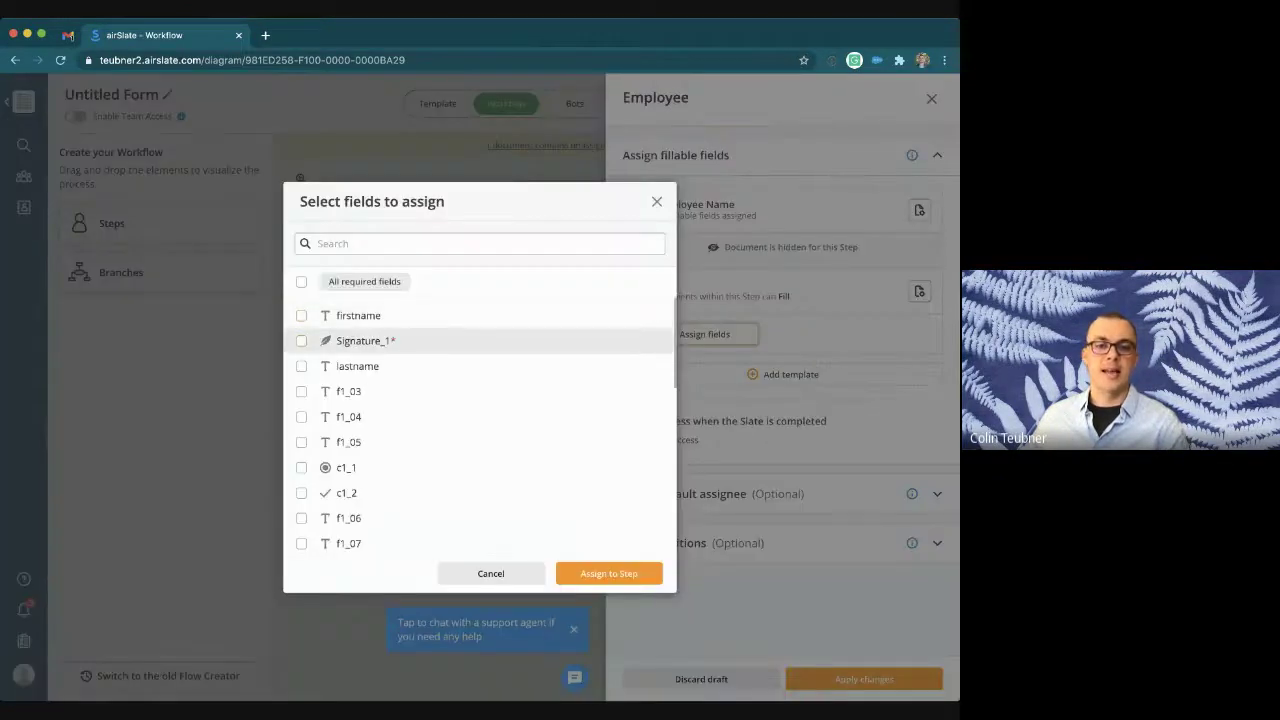
click(301, 340)
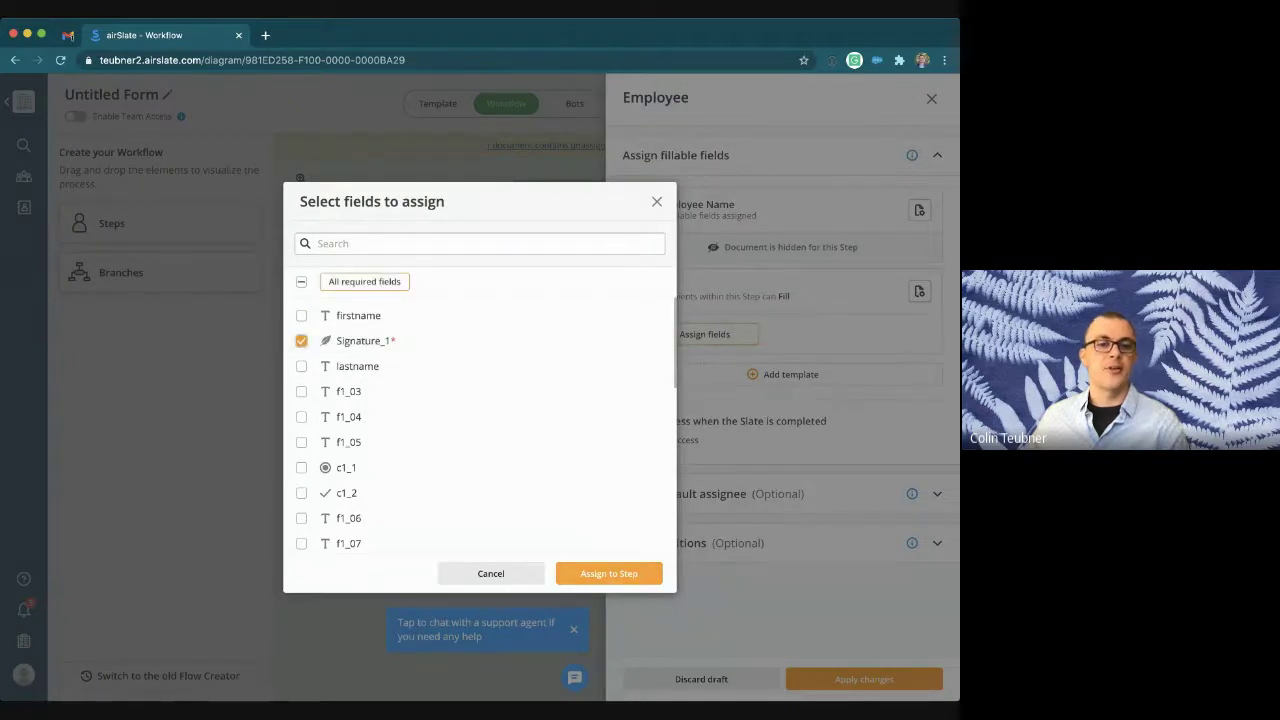
click(608, 573)
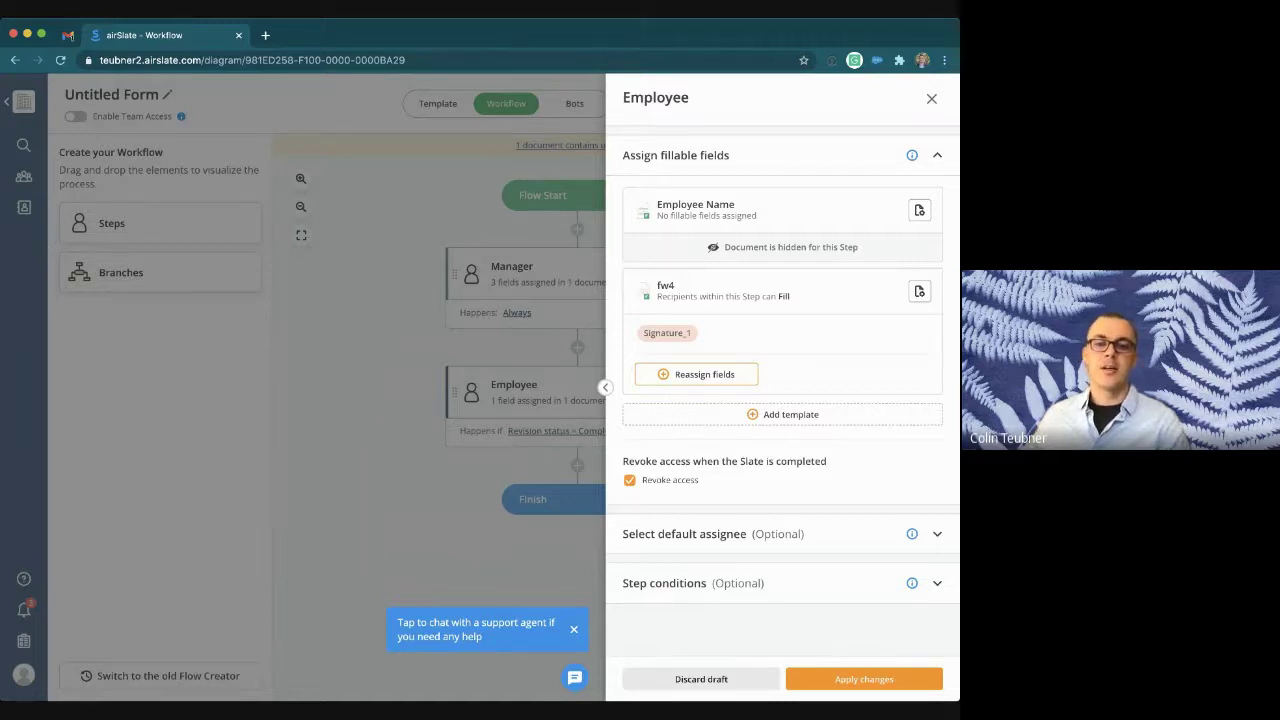
click(630, 480)
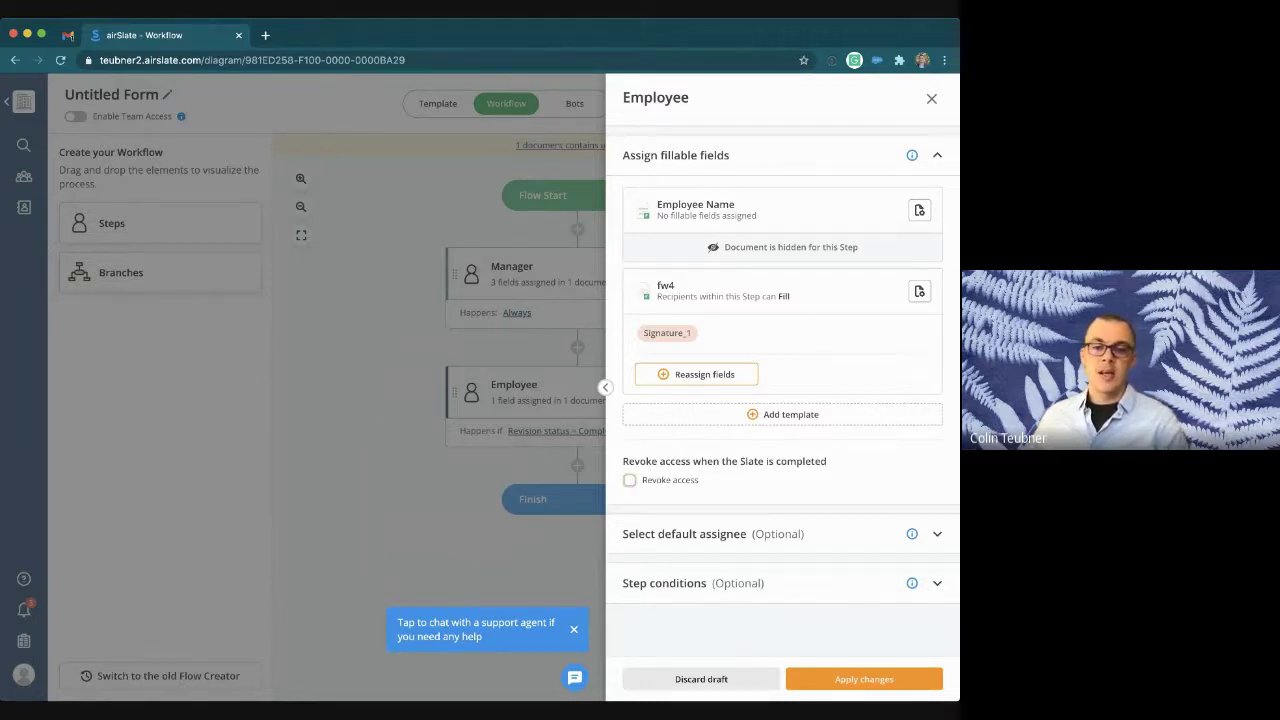
click(684, 533)
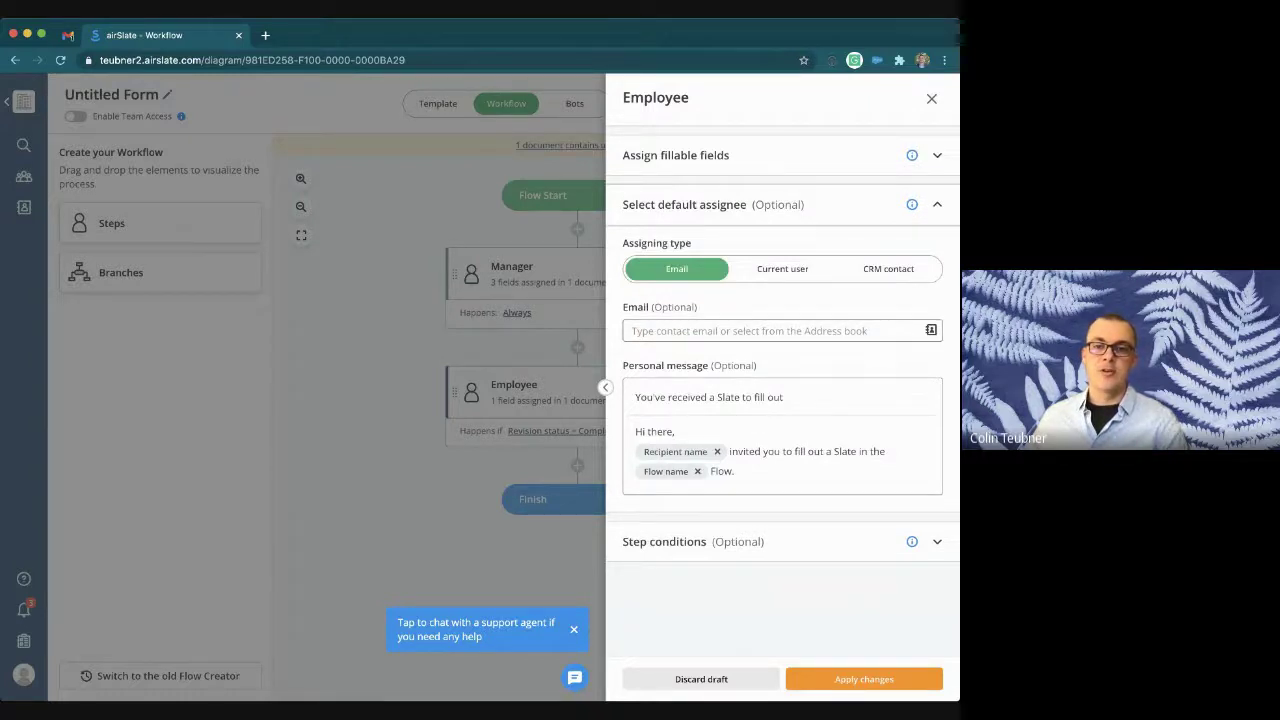
Step: Assign the Employee step to the Employee Name email variable
click(748, 331)
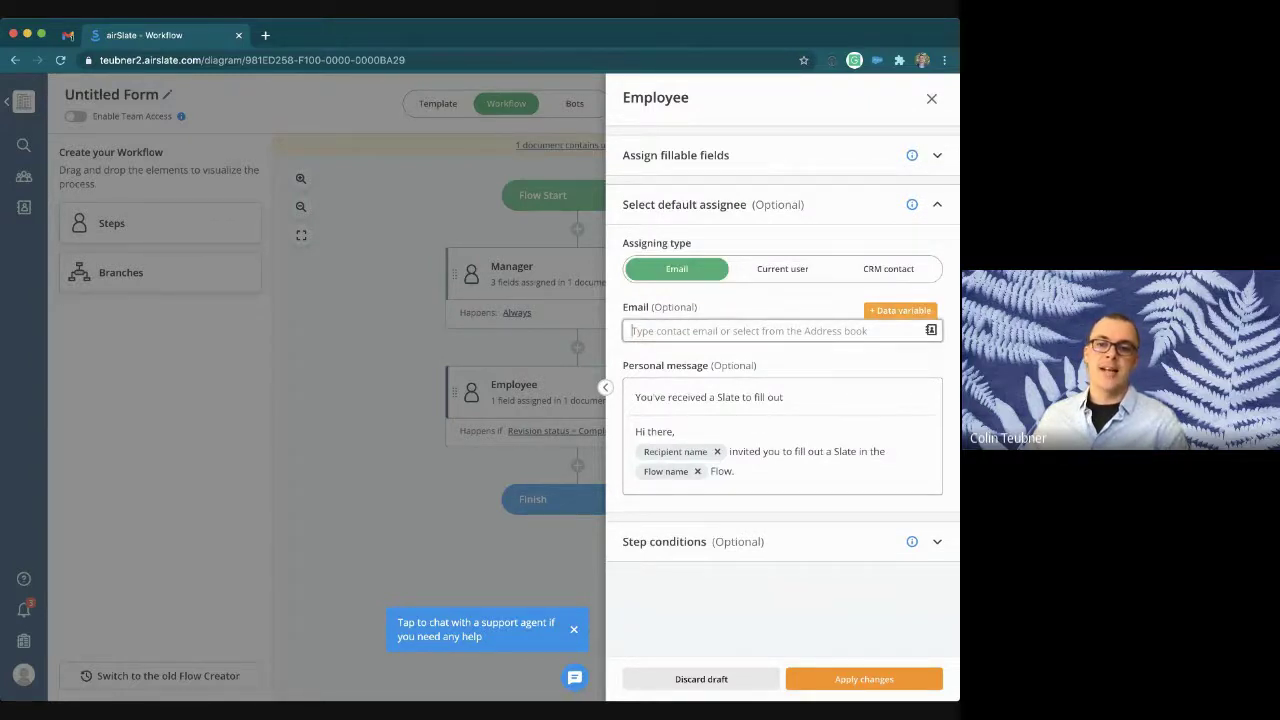
click(900, 311)
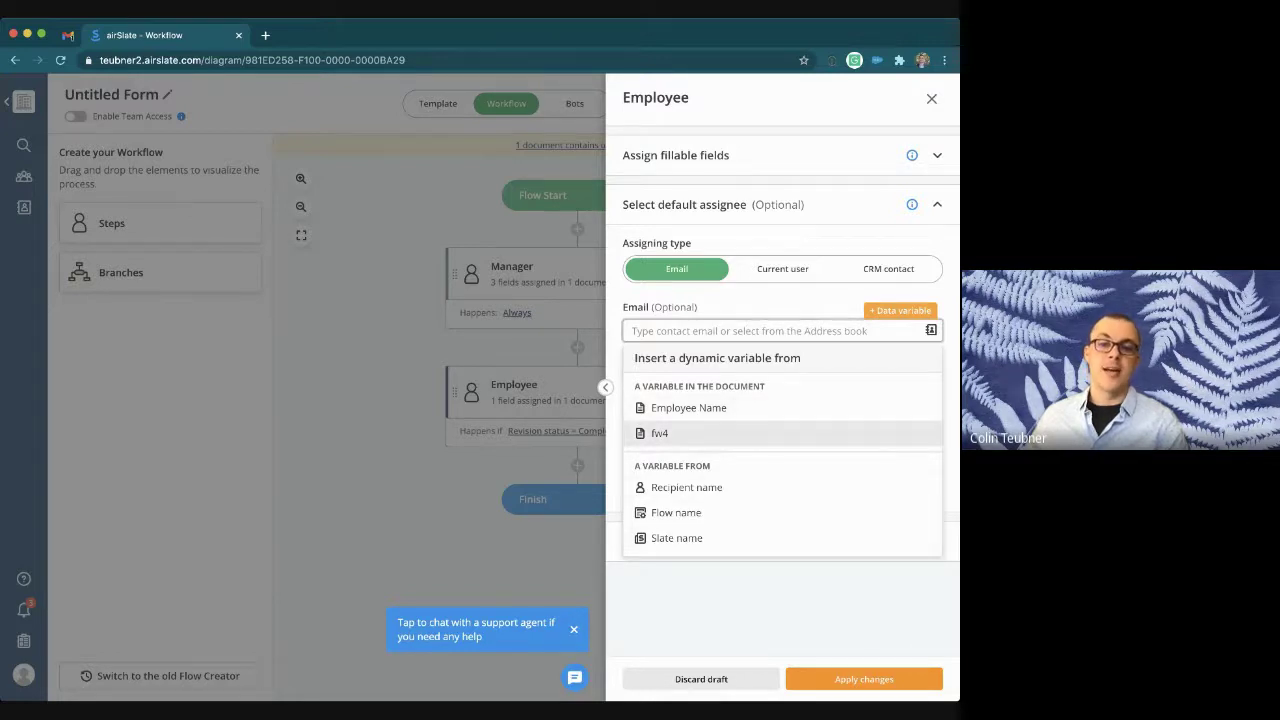
click(688, 407)
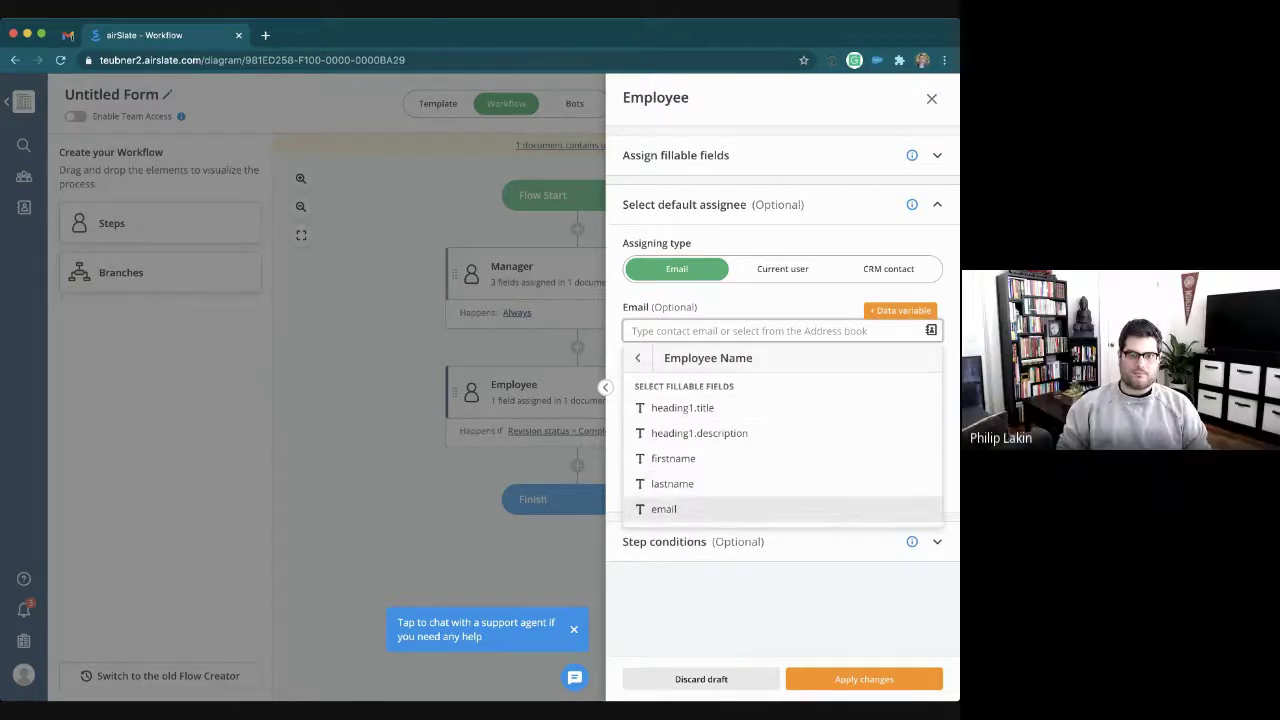
click(663, 509)
Step: Replace 'Slate' with 'W4' in subject and message, delete 'in the Flow', and apply changes
double_click(728, 397)
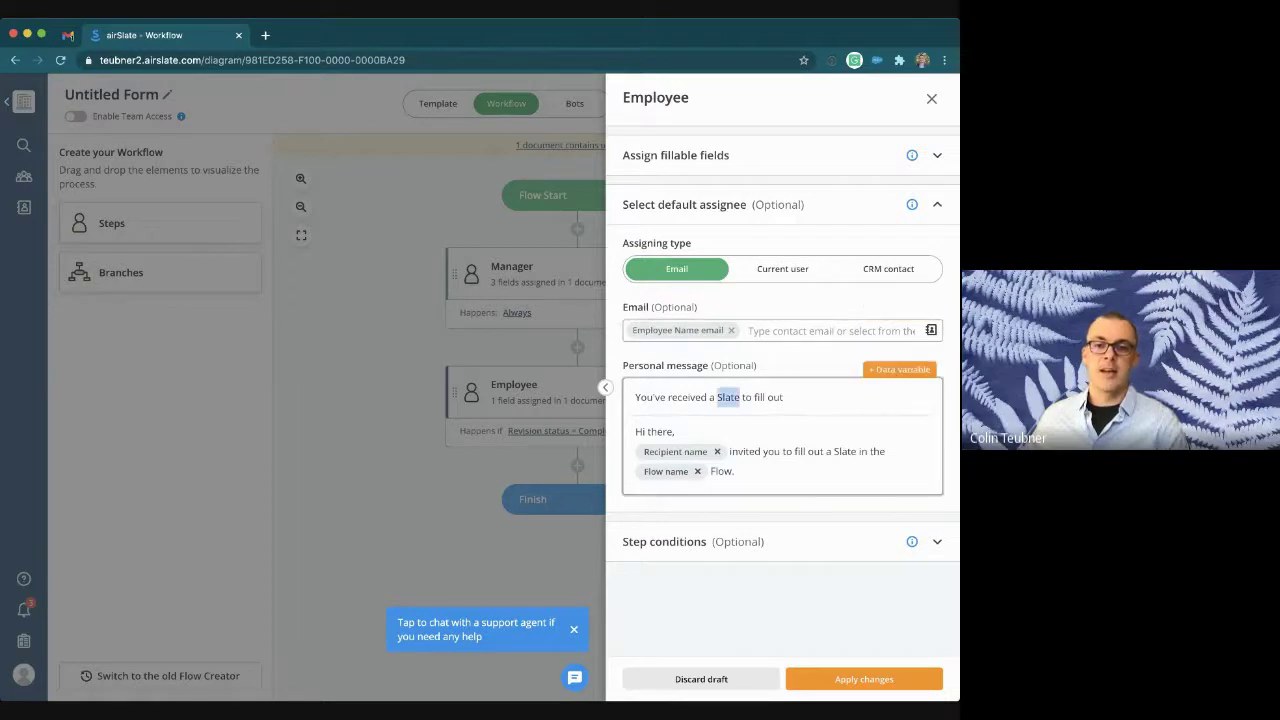
text(W4)
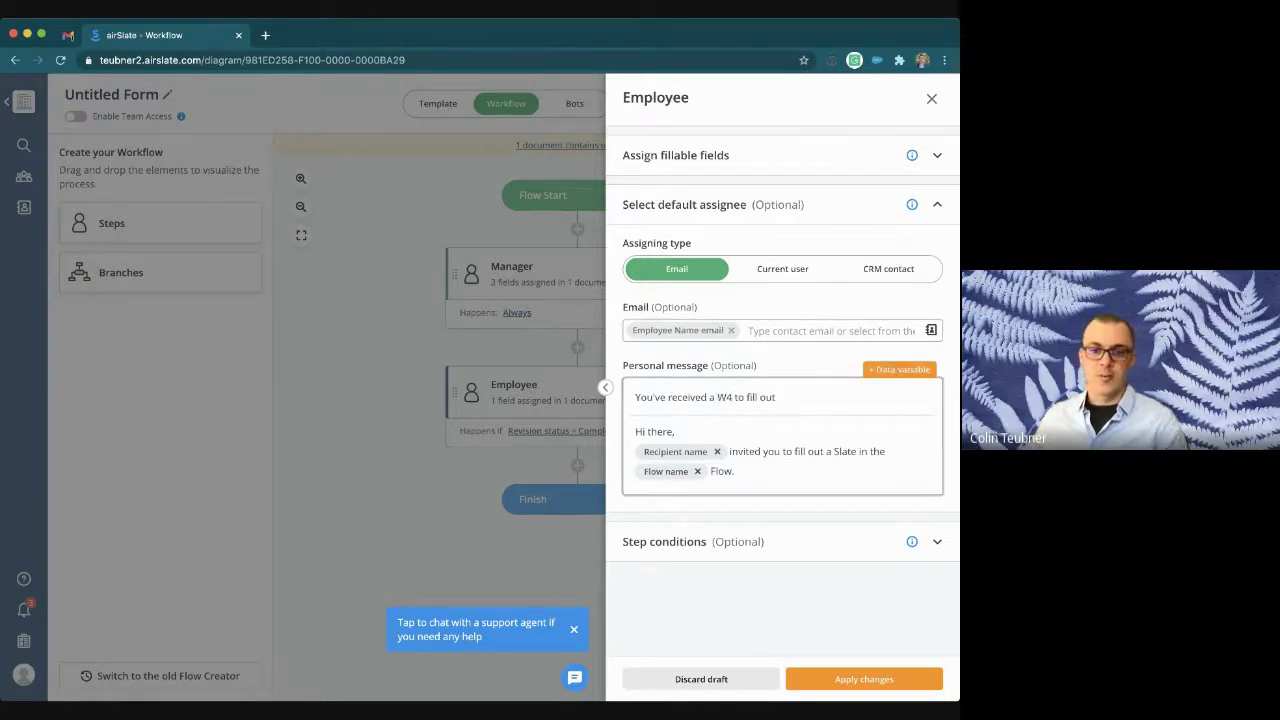
double_click(845, 451)
text(W4)
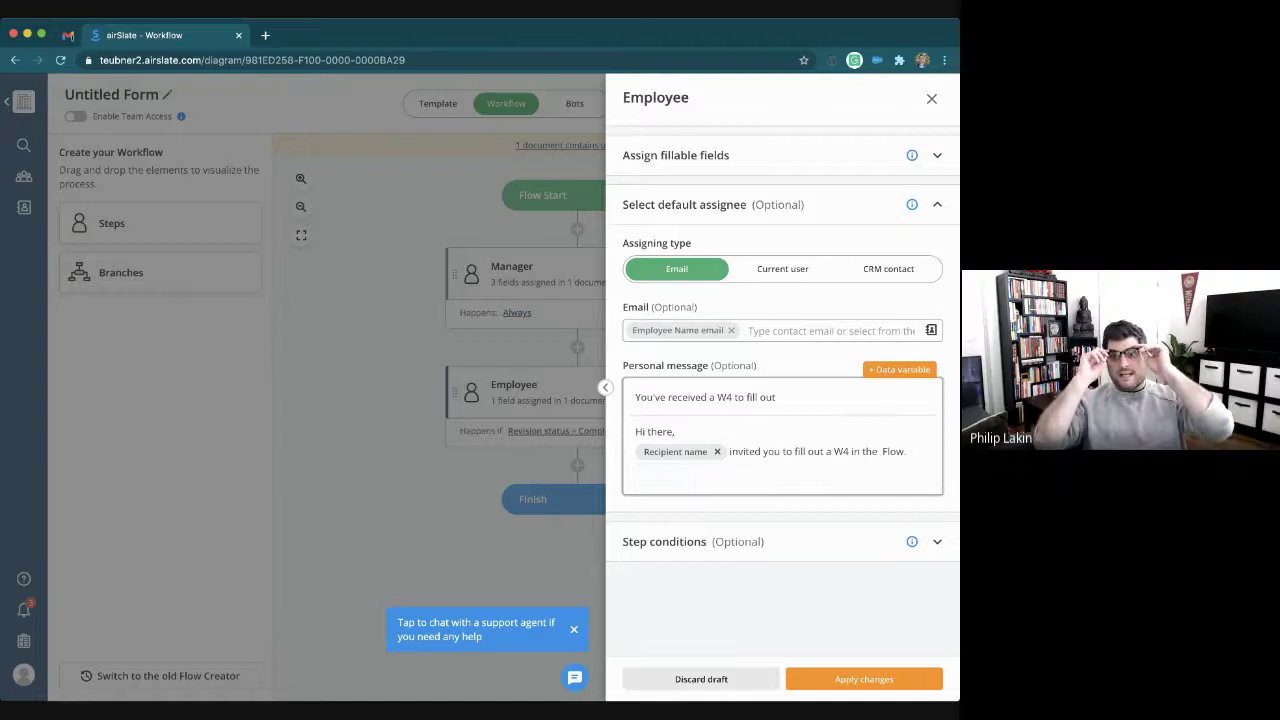
drag(851, 451, 904, 451)
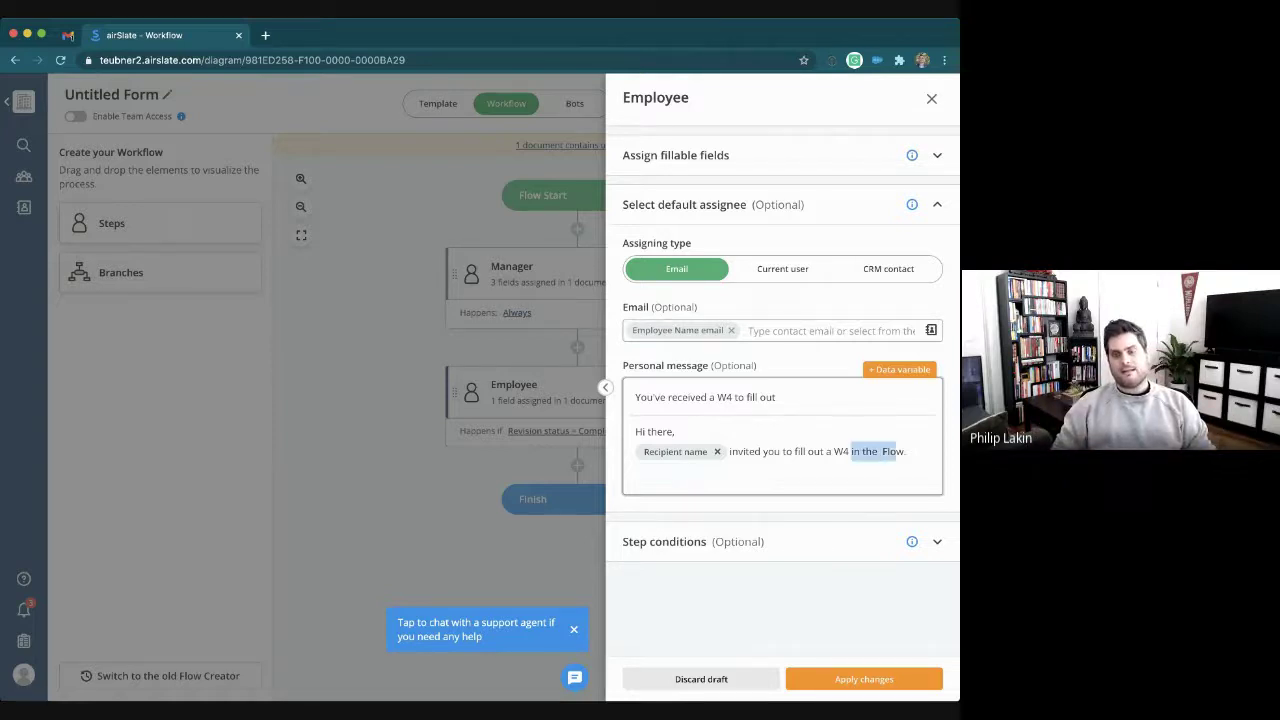
key(BackSpace)
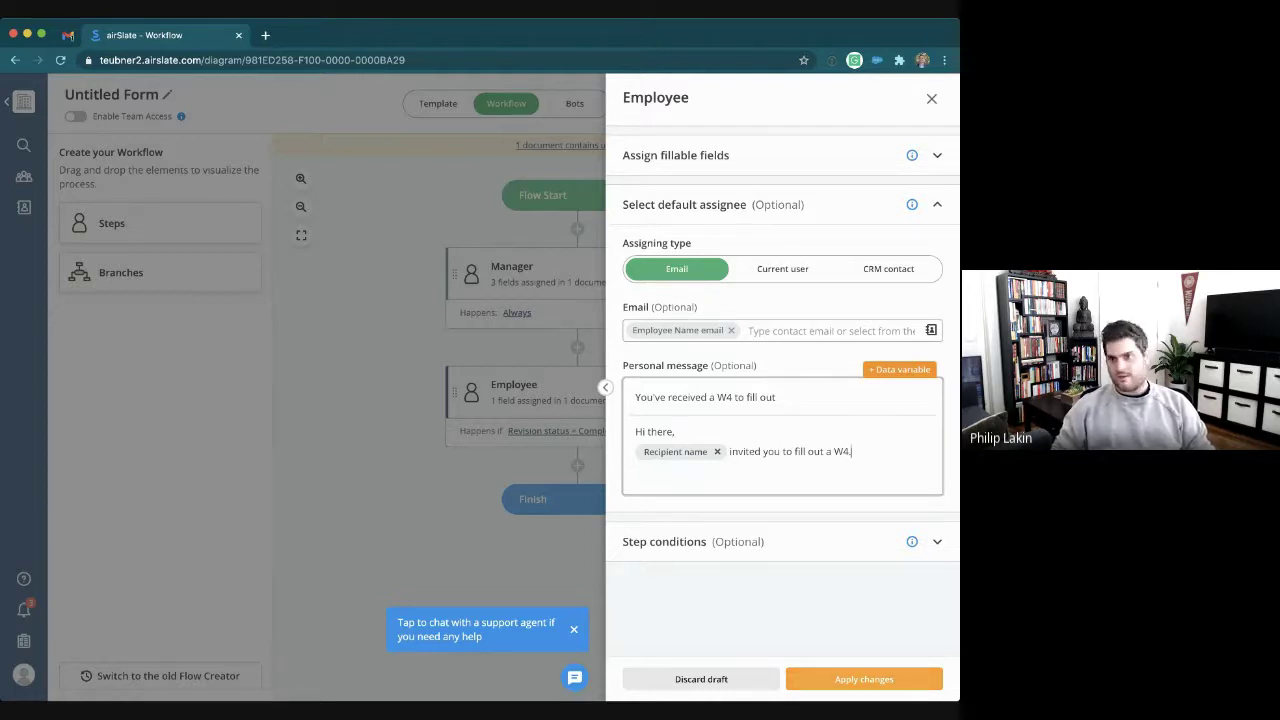
click(864, 679)
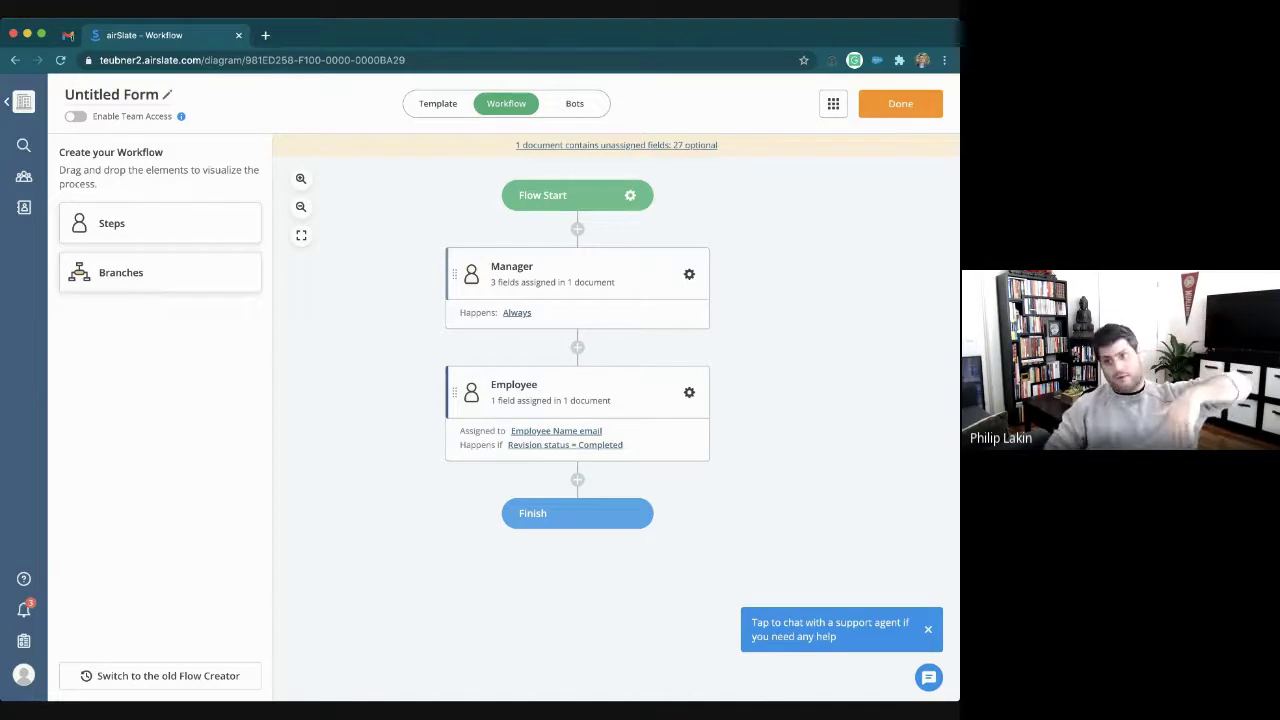
Step: Rename the flow to 'Employee W4 Onboarding' and go to its Bots page
double_click(141, 94)
key(super+a)
text(E)
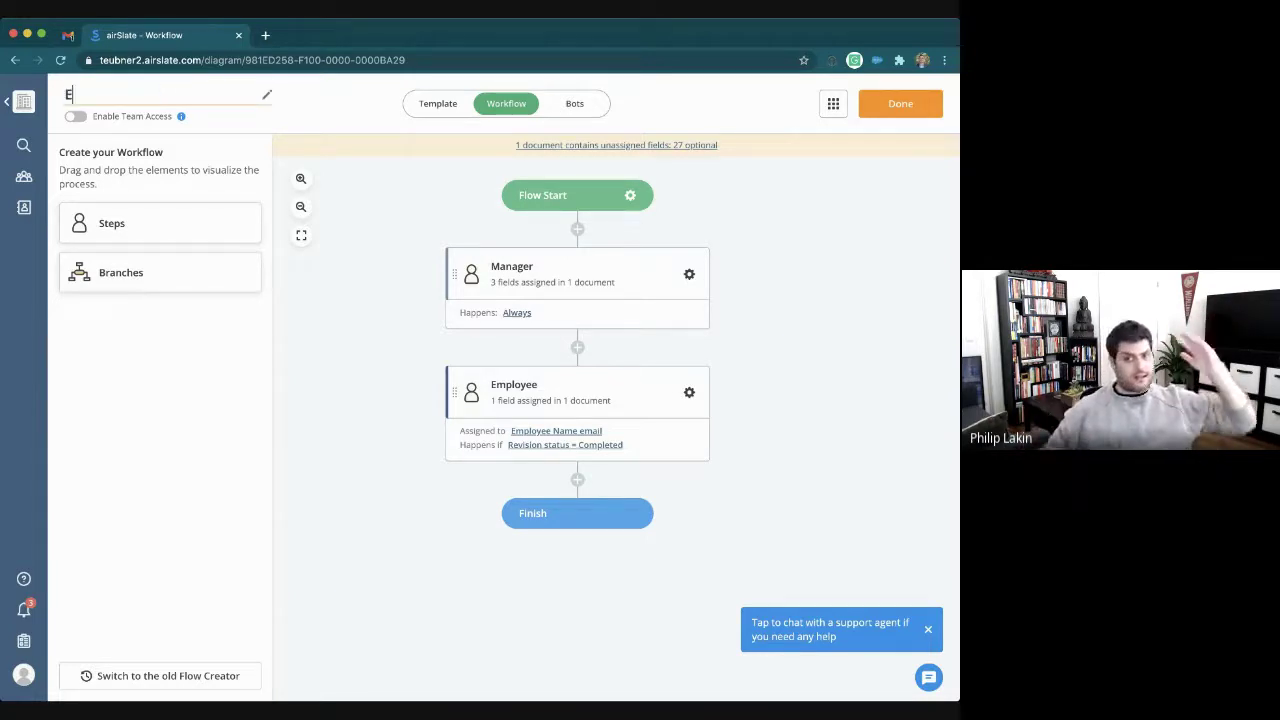
text(mployee W4 Onboarding)
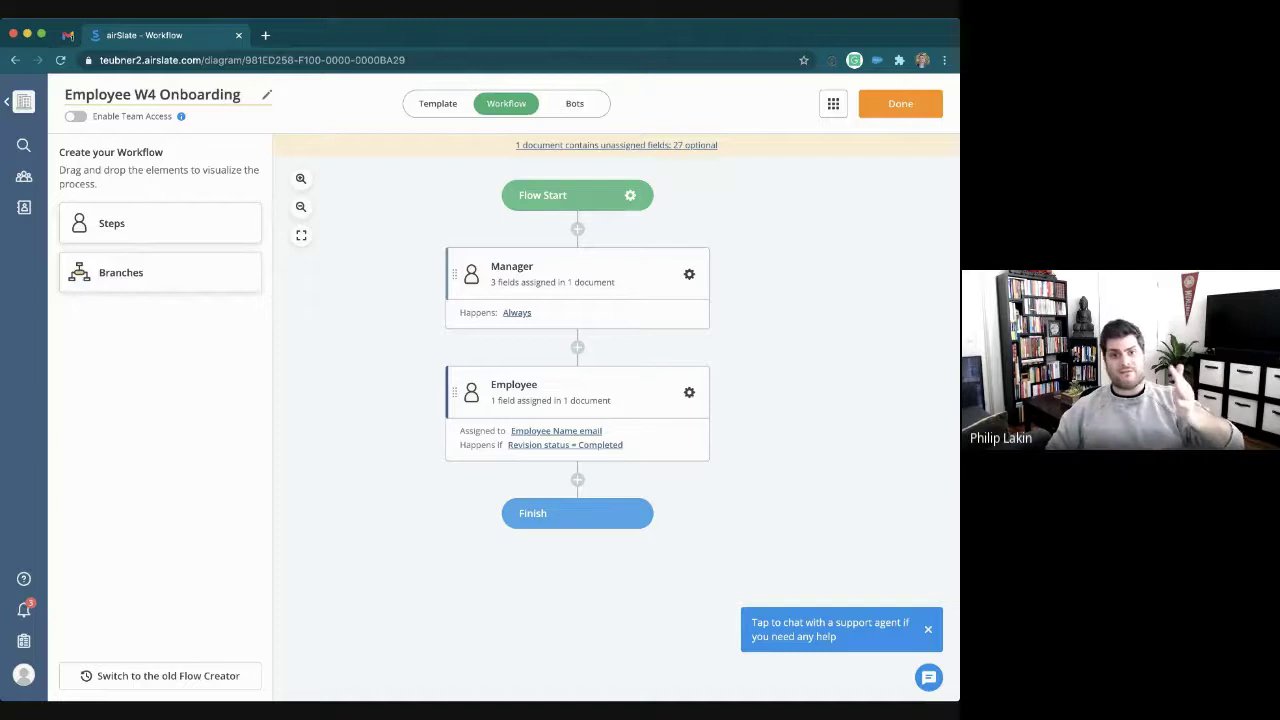
key(Return)
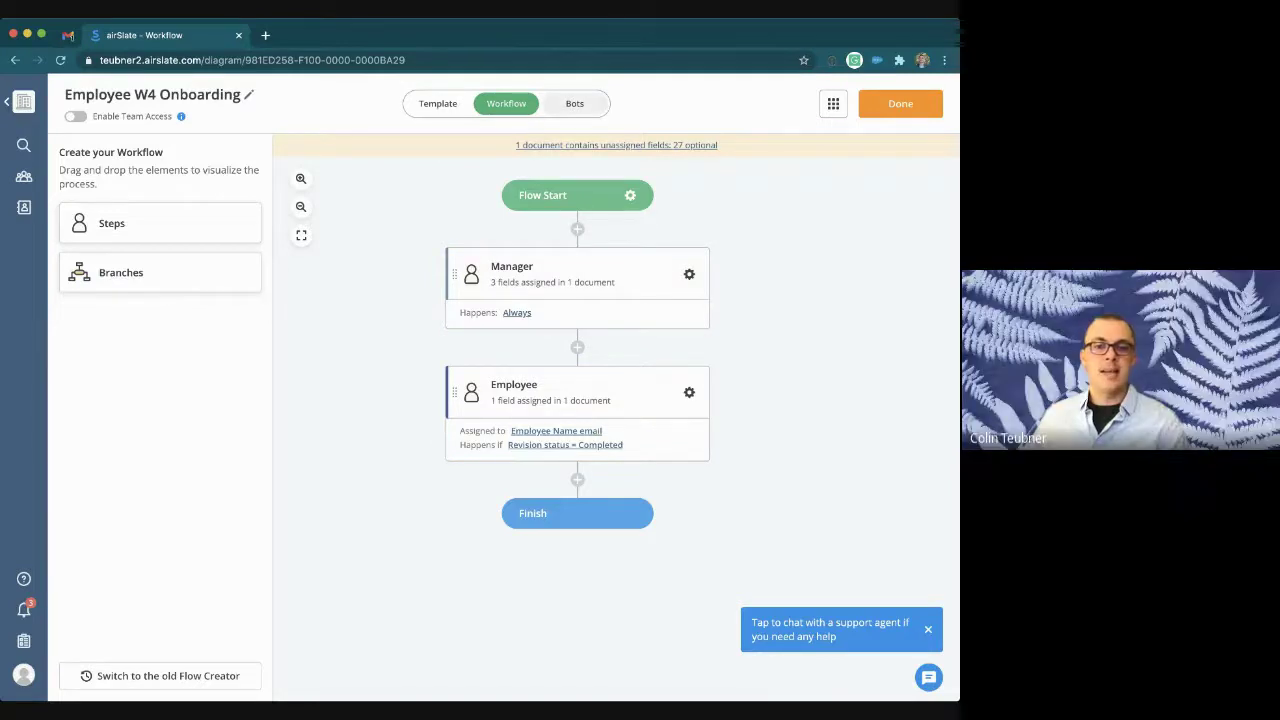
click(574, 103)
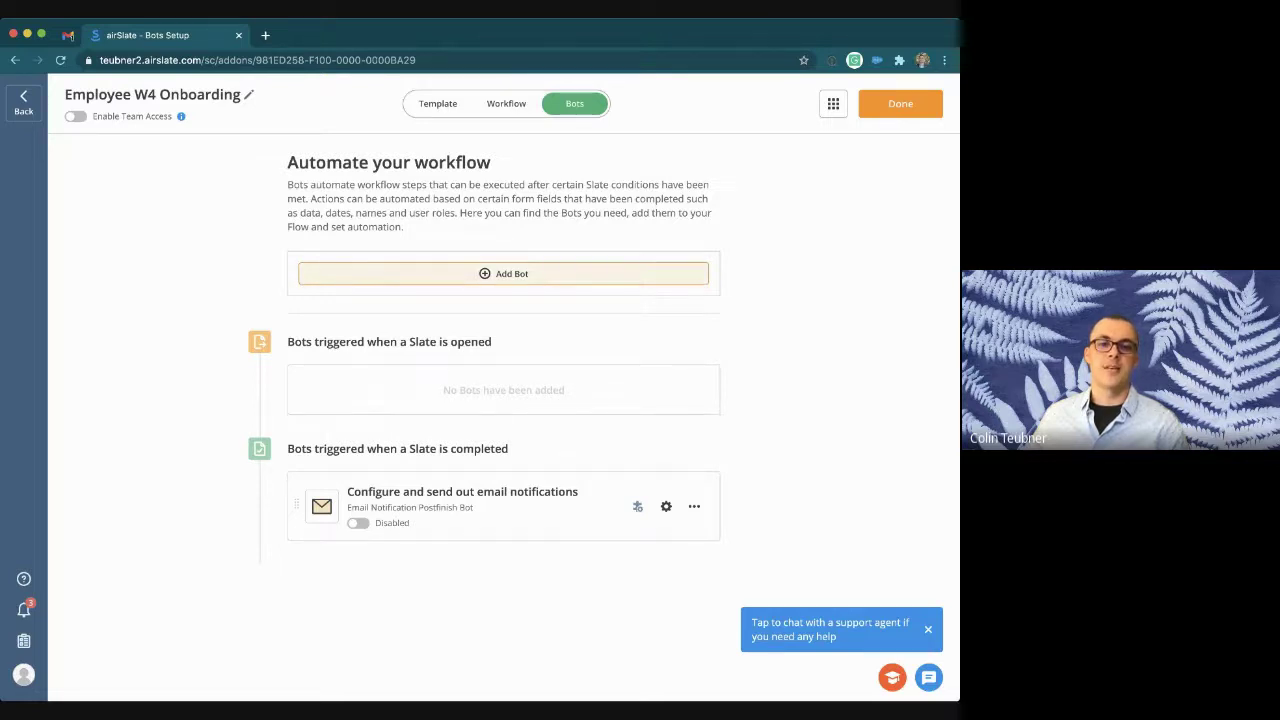
Step: Browse the bot catalogue and install the Pre-fill Document Bot for Slate opening
click(503, 273)
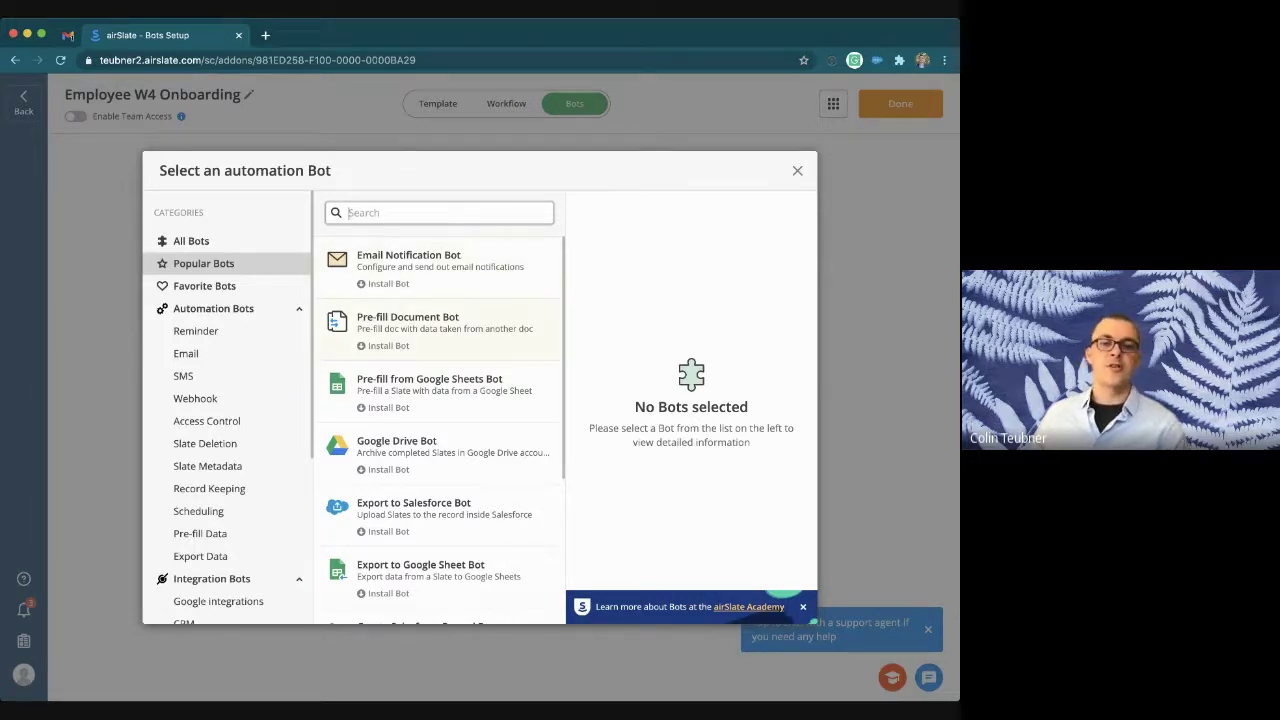
click(196, 399)
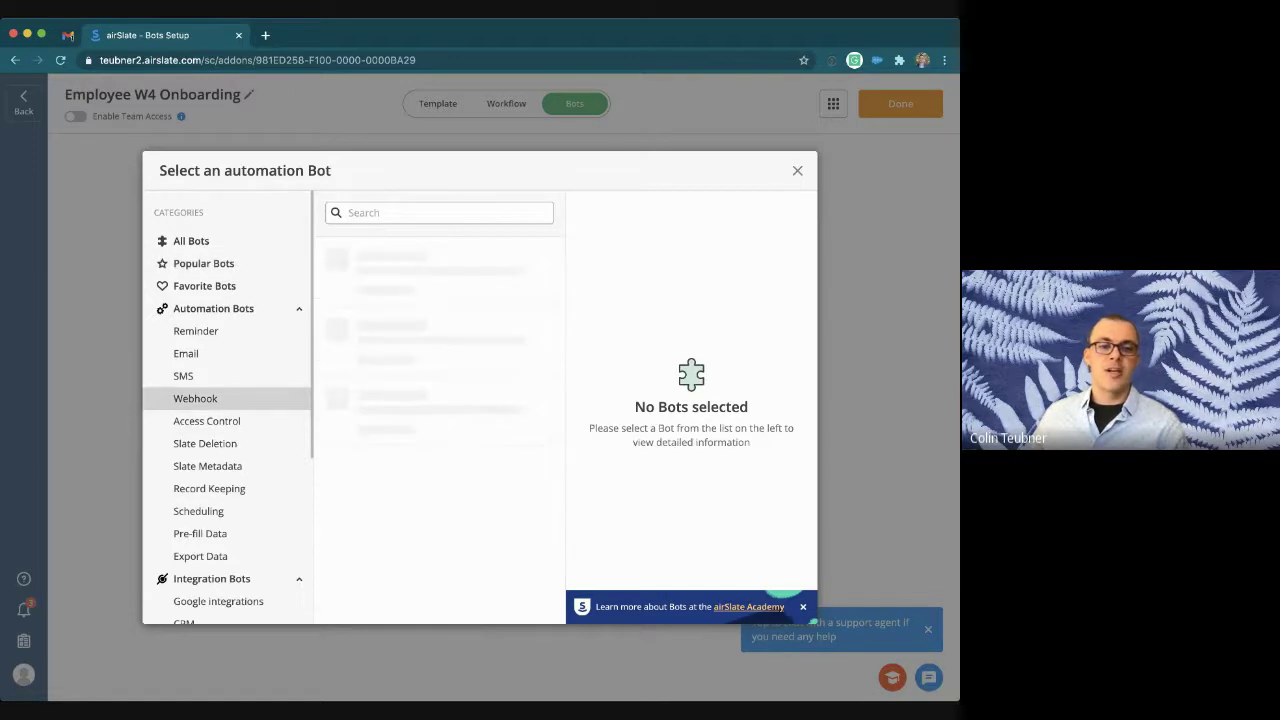
click(207, 421)
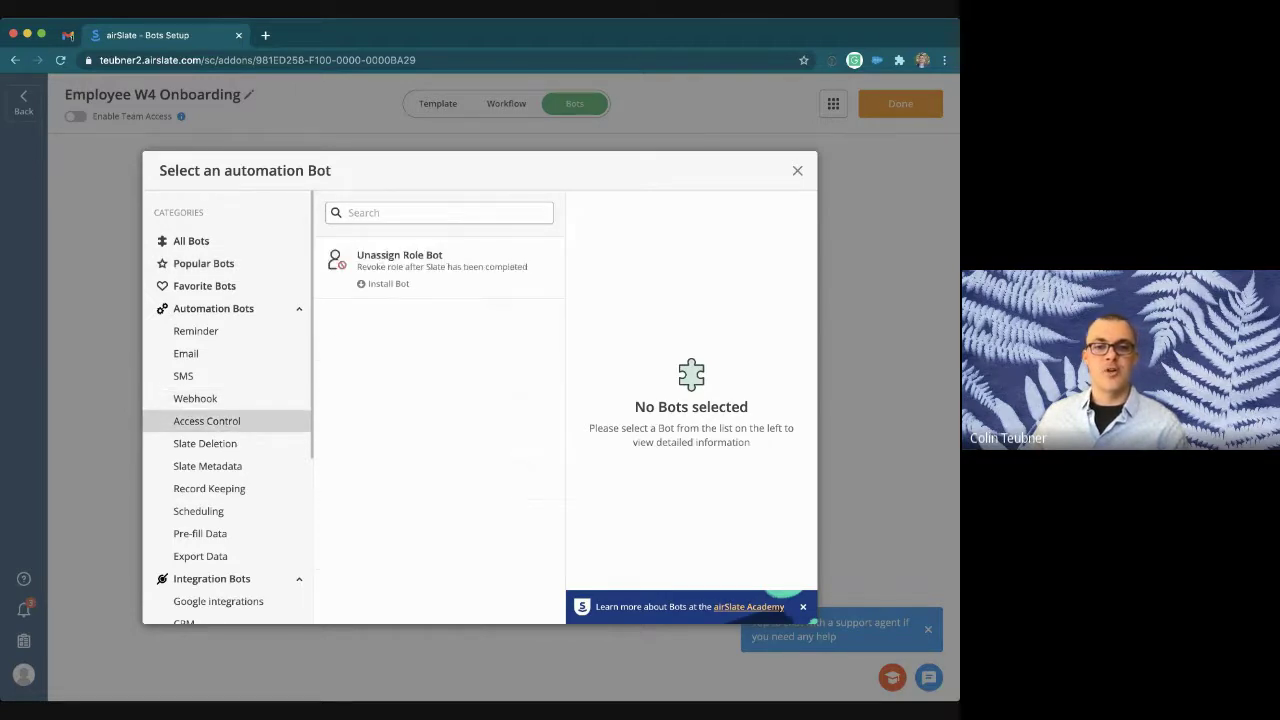
click(205, 443)
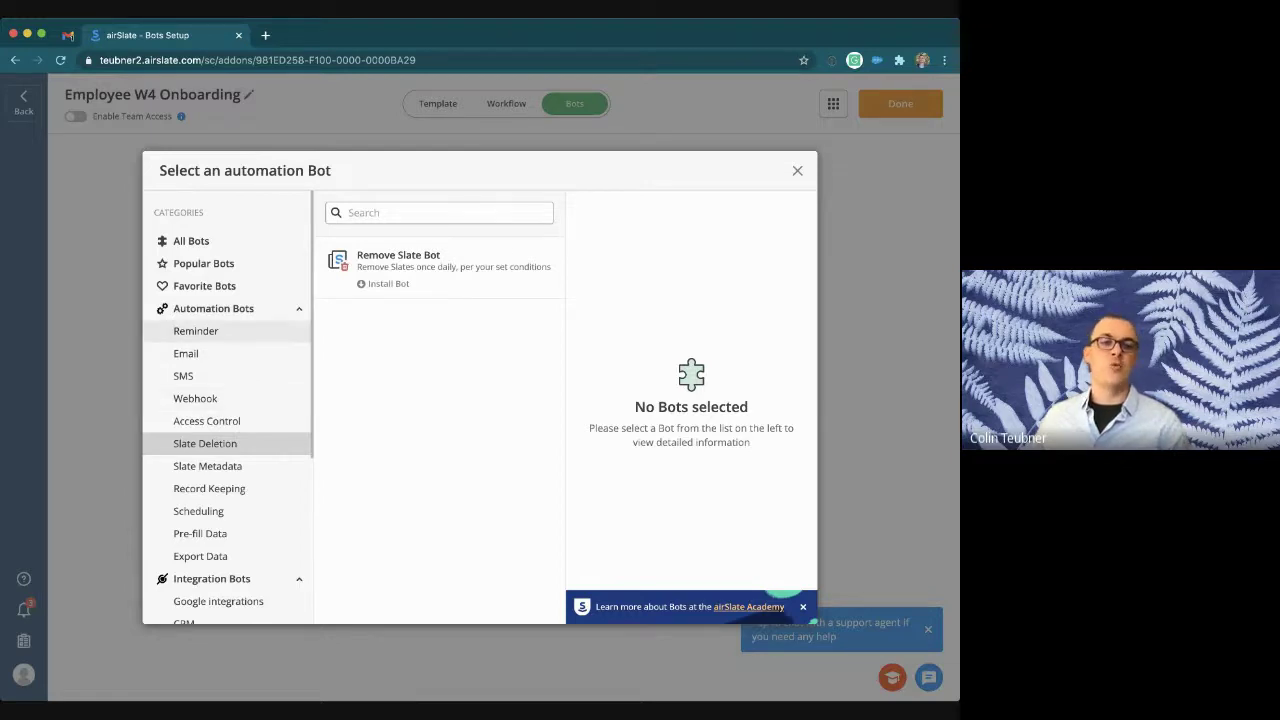
click(203, 263)
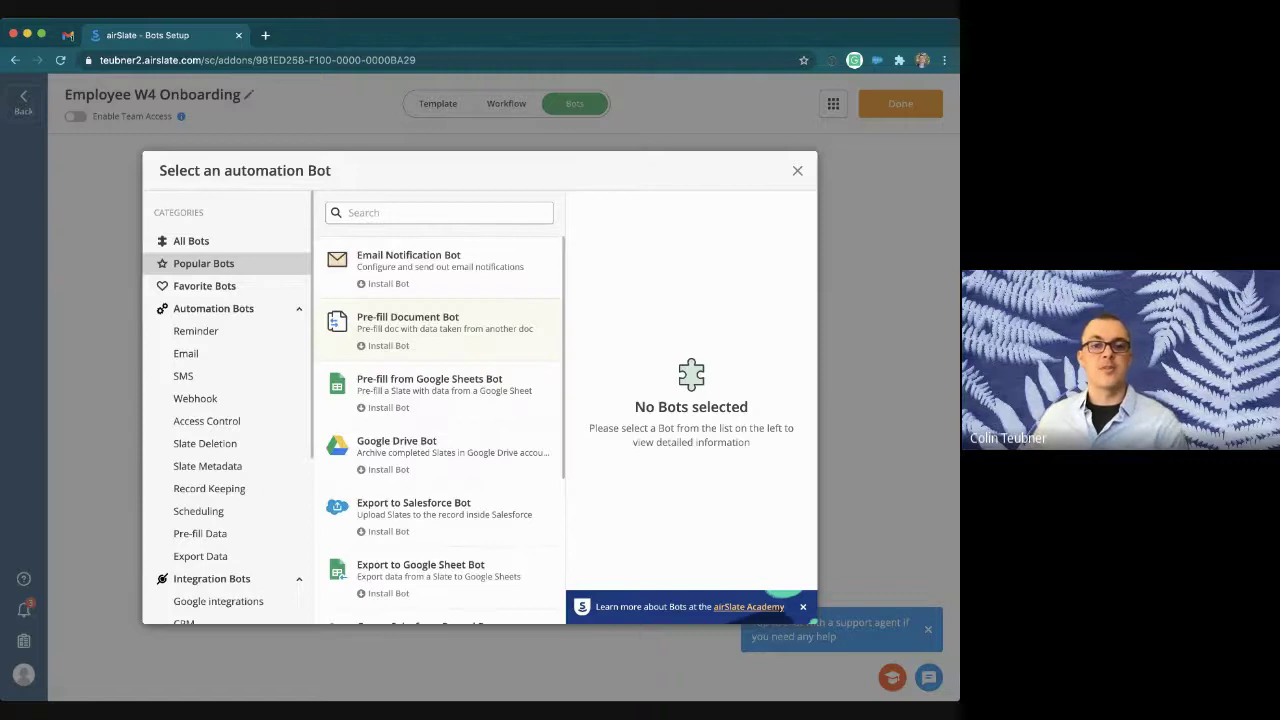
click(440, 322)
click(693, 271)
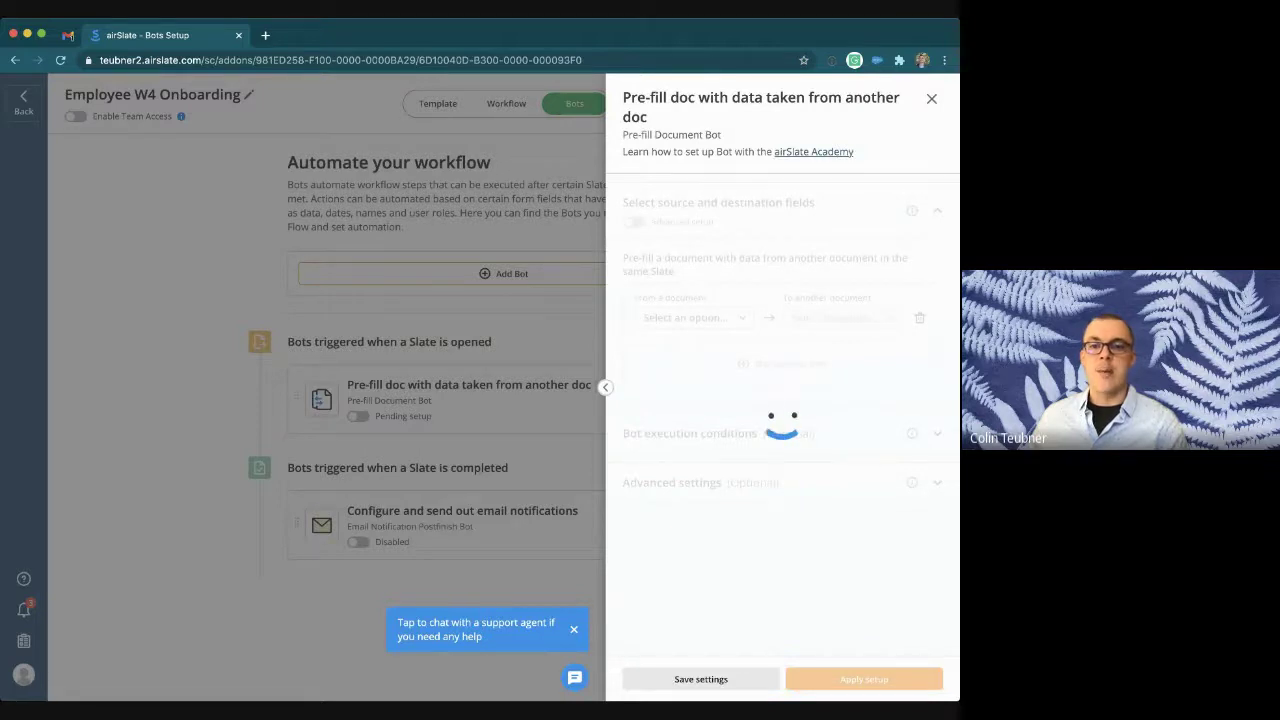
Step: Have the pre-fill bot copy Employee Name's firstname and lastname into fw4's matching fields
click(693, 317)
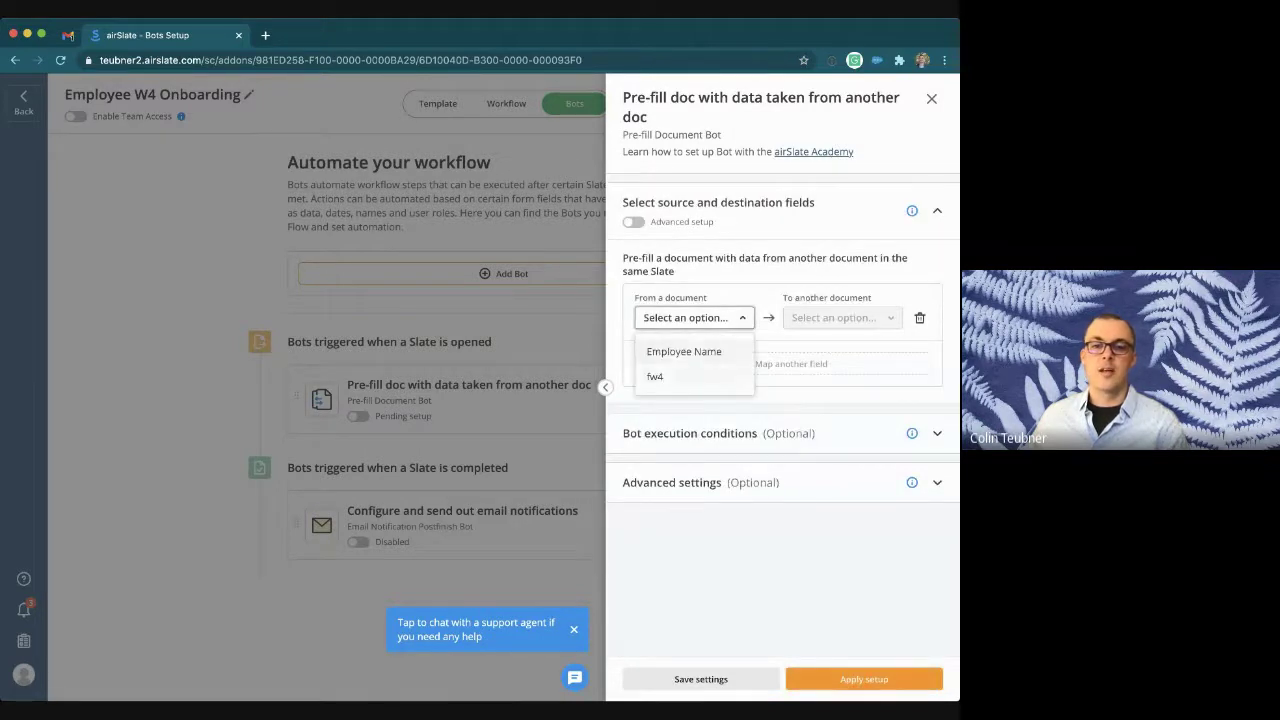
click(684, 352)
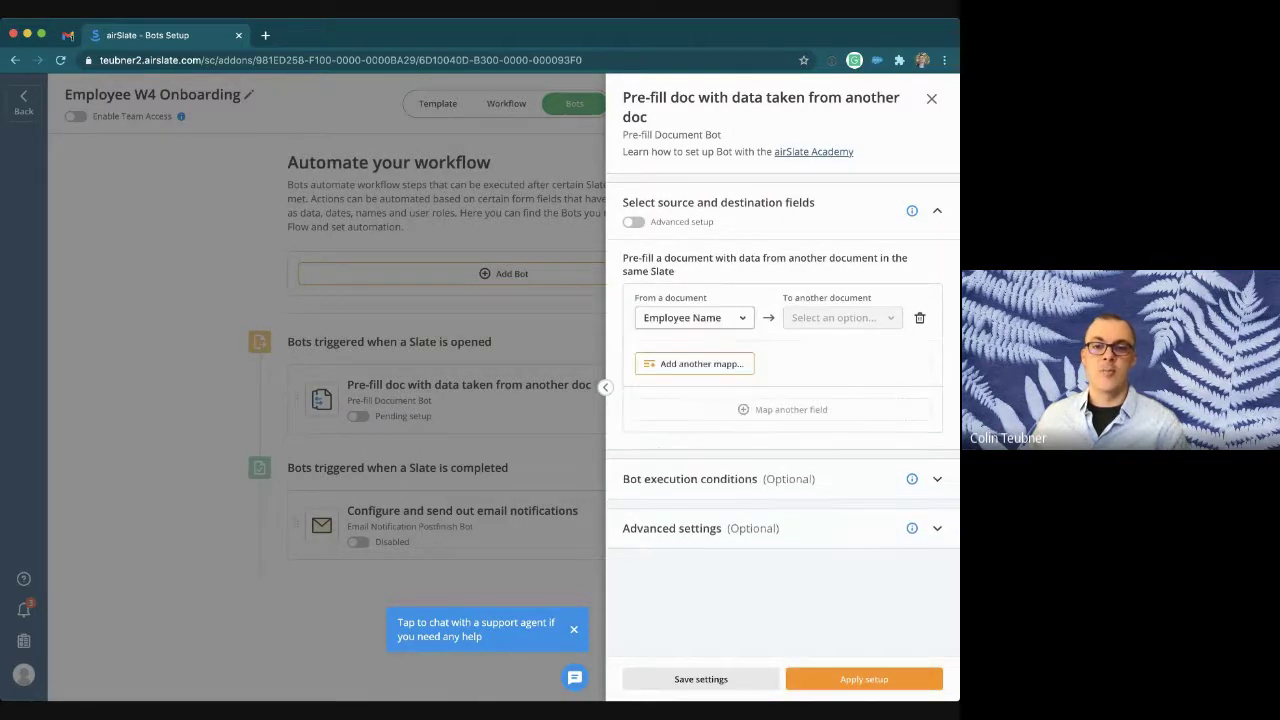
click(700, 363)
click(700, 447)
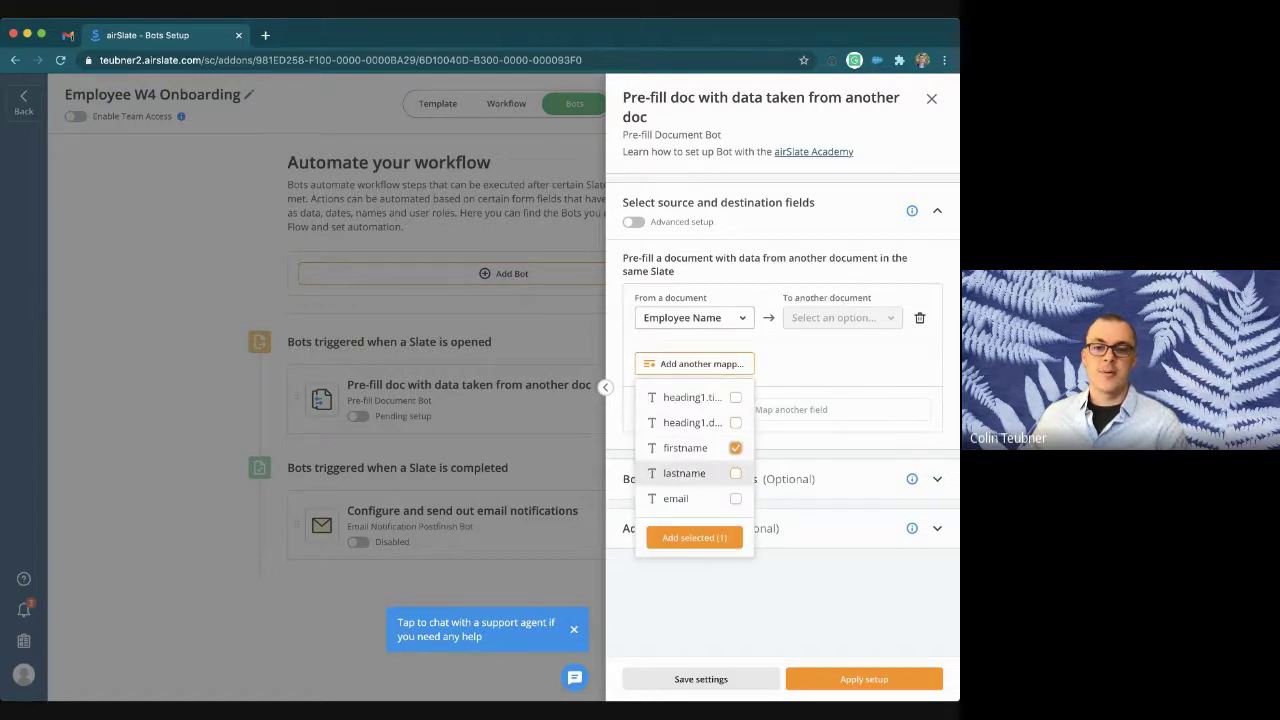
click(735, 473)
click(694, 537)
click(842, 317)
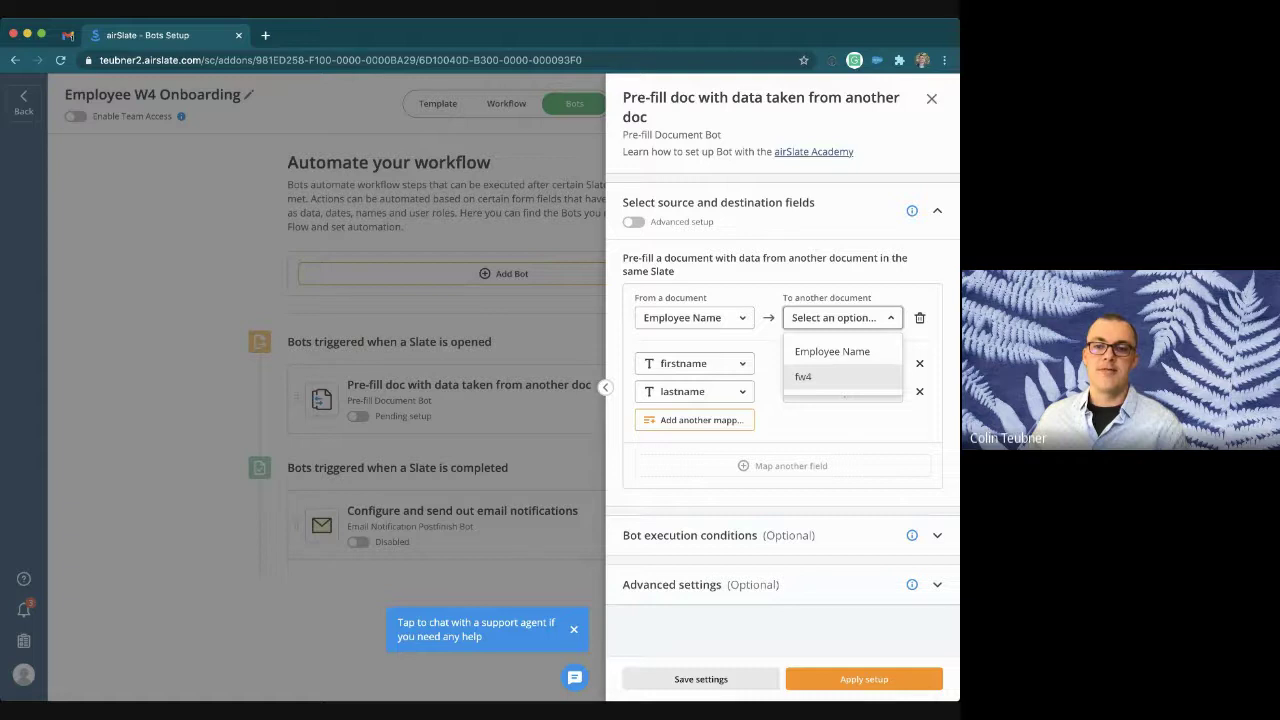
click(810, 376)
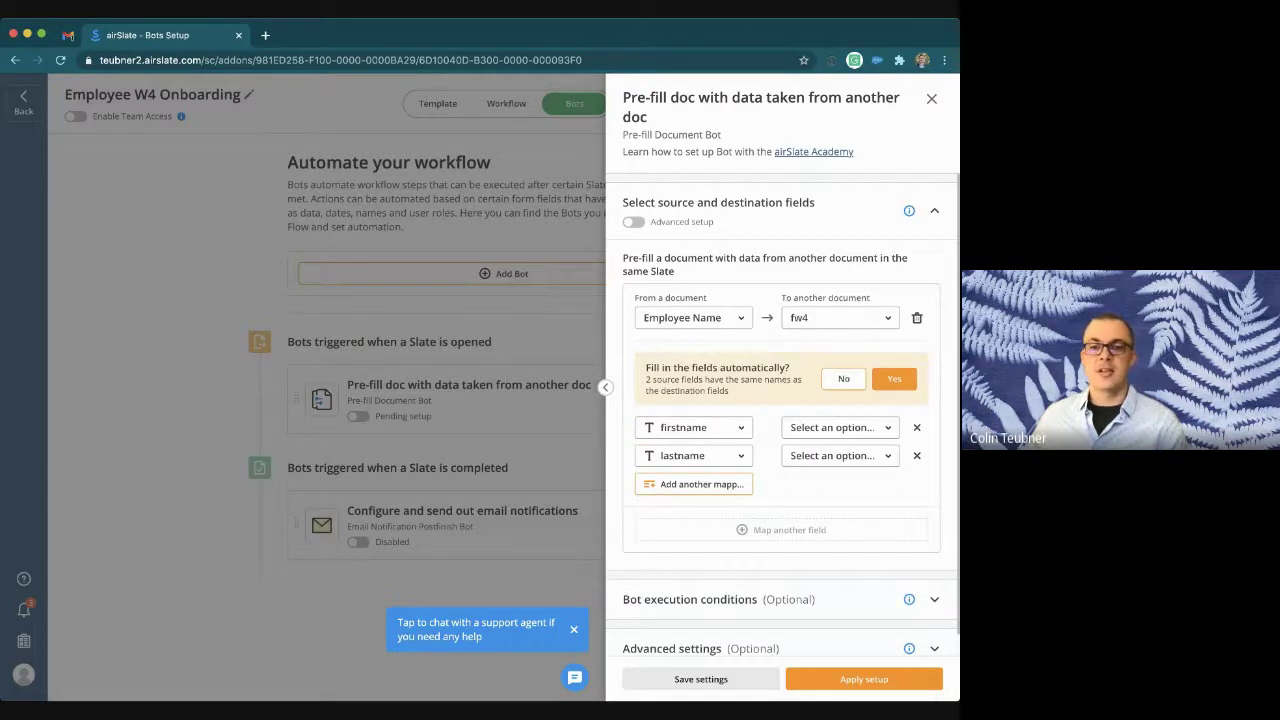
click(894, 378)
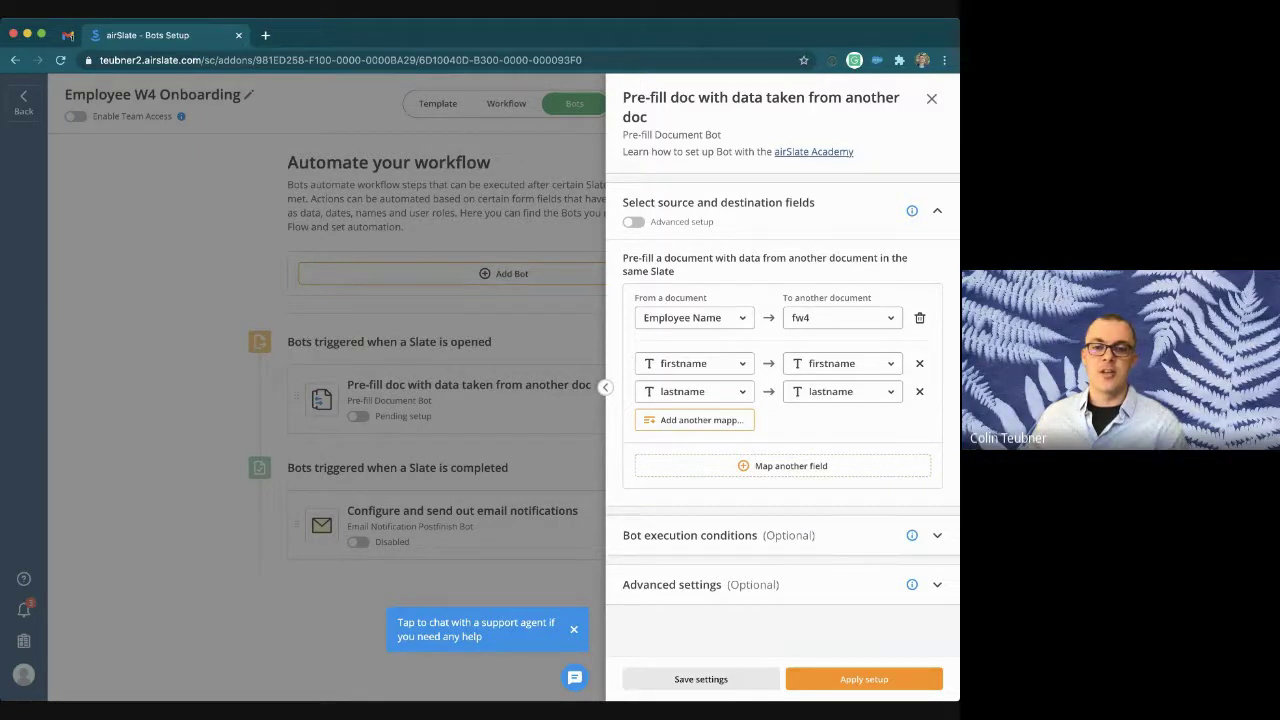
click(690, 535)
Step: Run the bot only when Employee Name's firstname and lastname are not empty, and apply setup
click(768, 342)
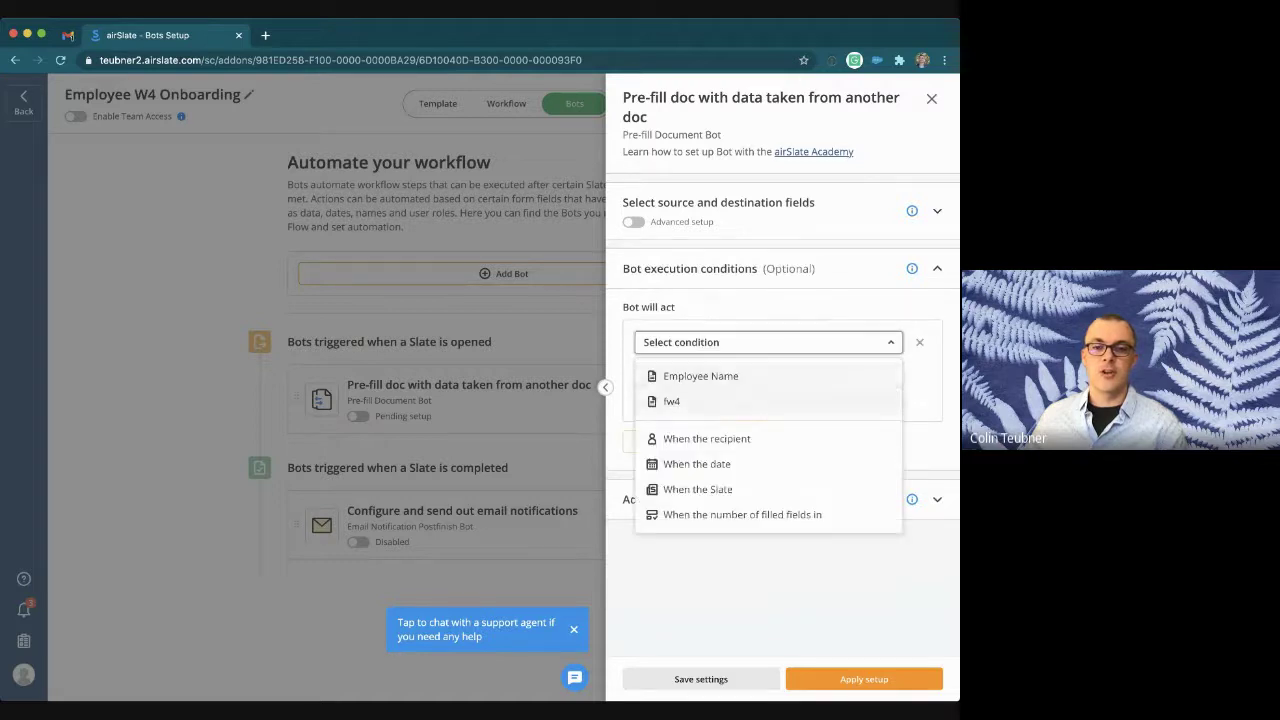
click(700, 376)
click(768, 370)
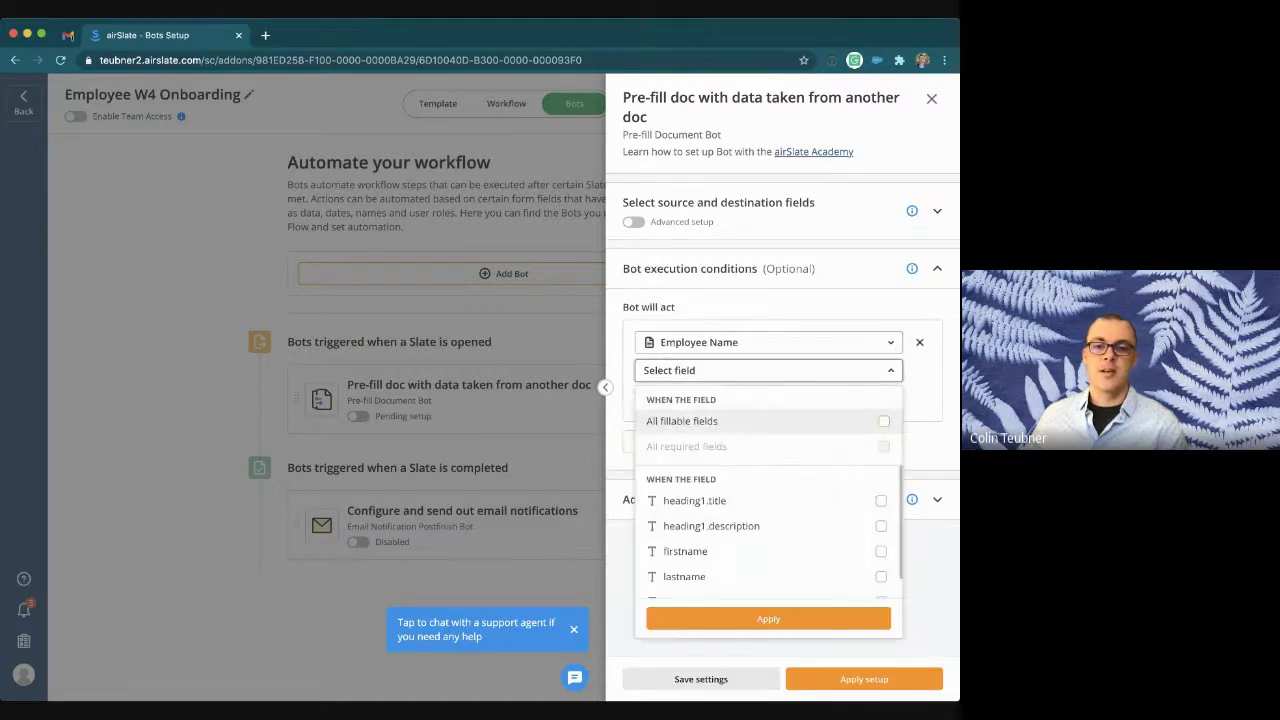
click(880, 551)
click(880, 576)
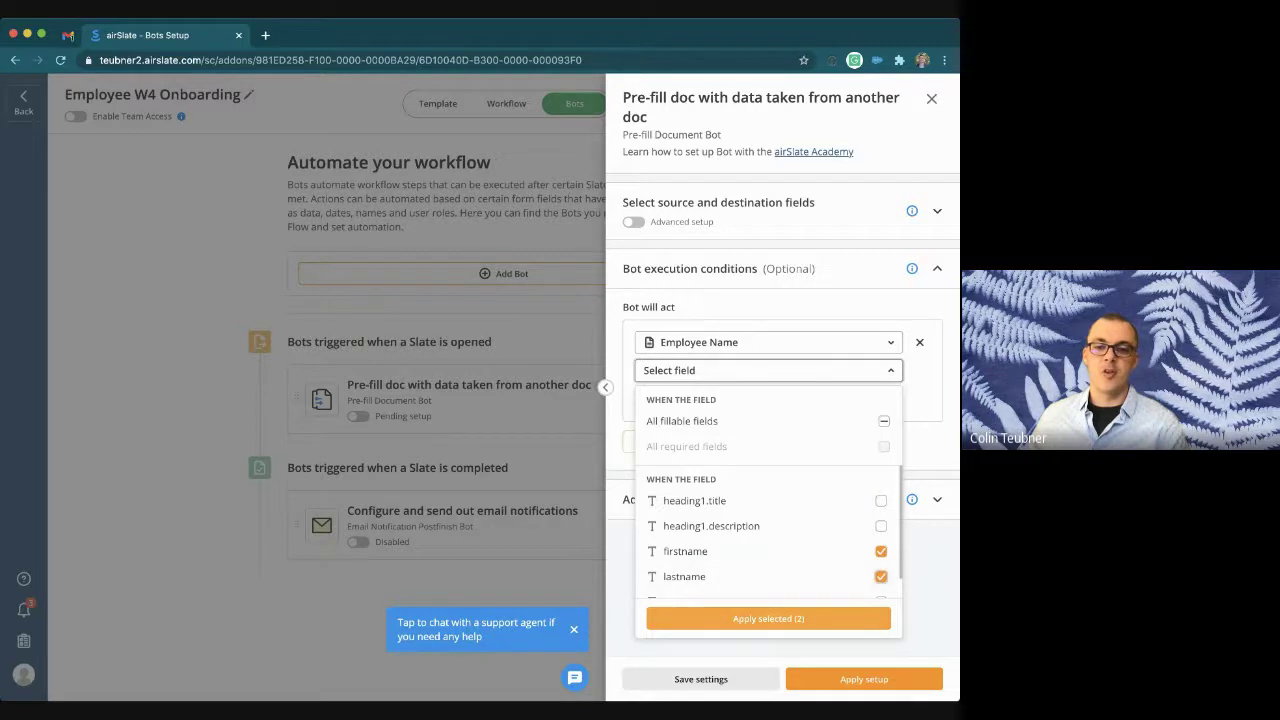
click(768, 618)
click(700, 398)
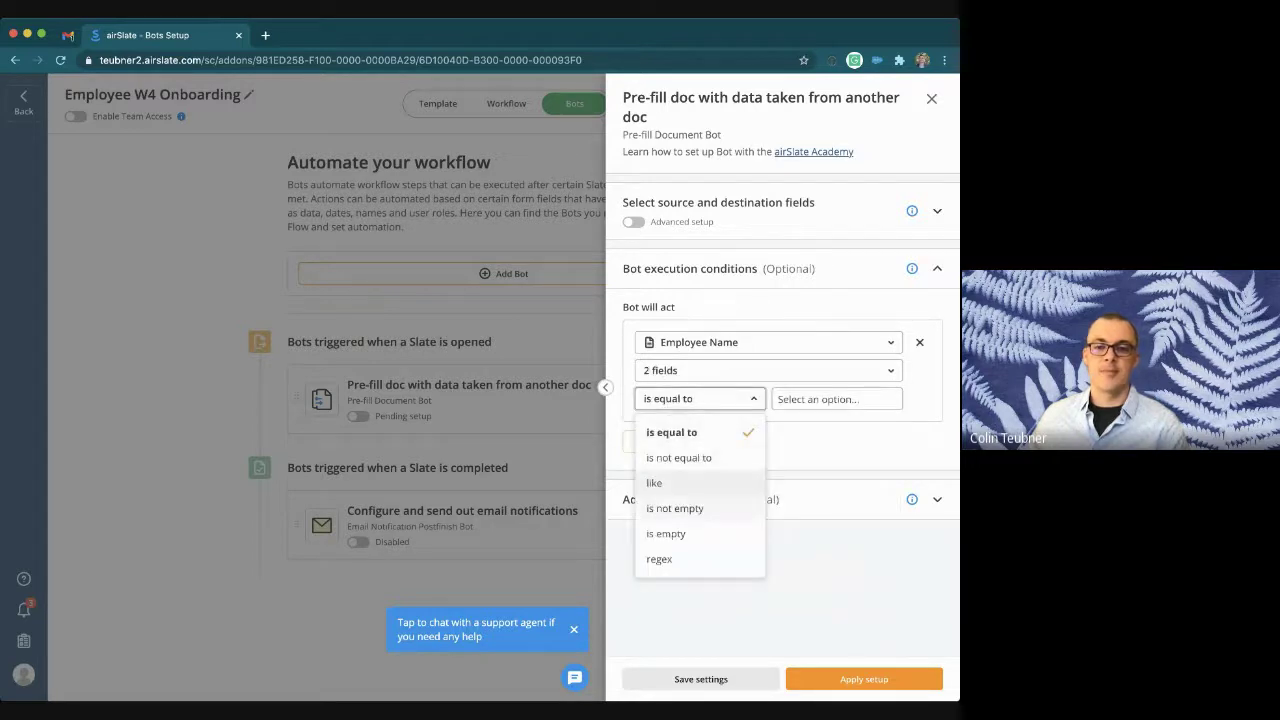
click(675, 508)
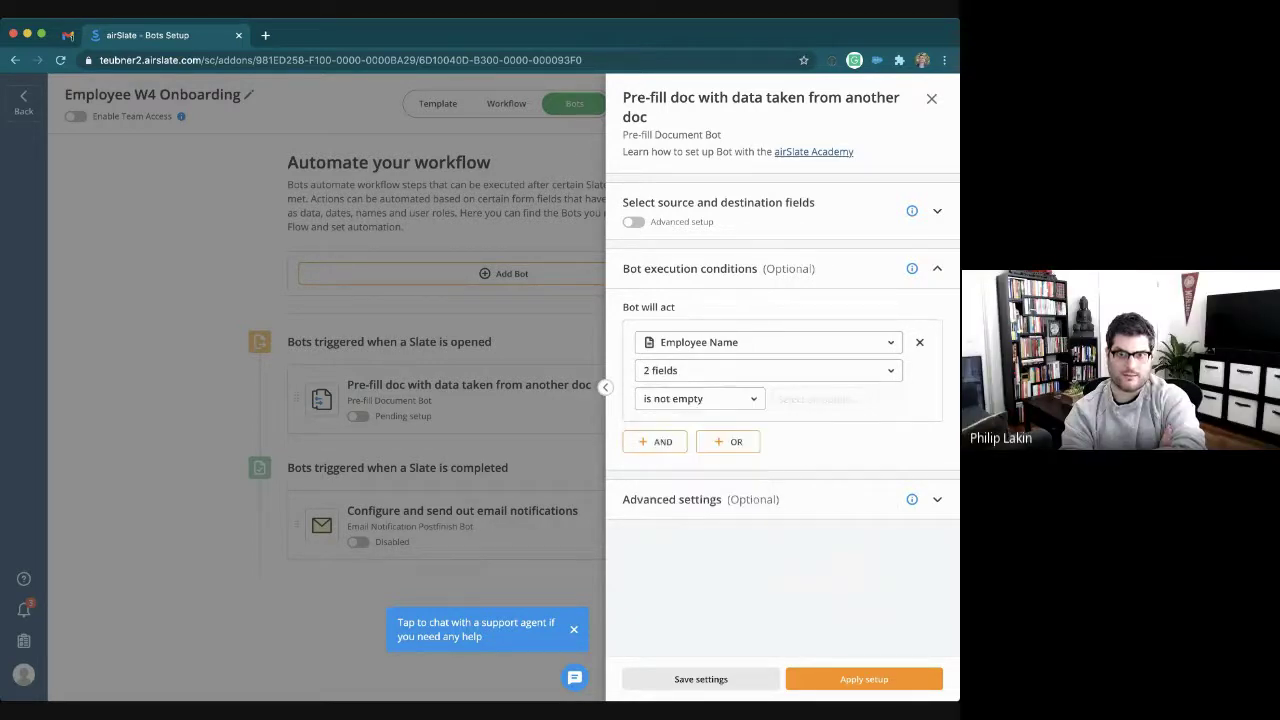
click(937, 499)
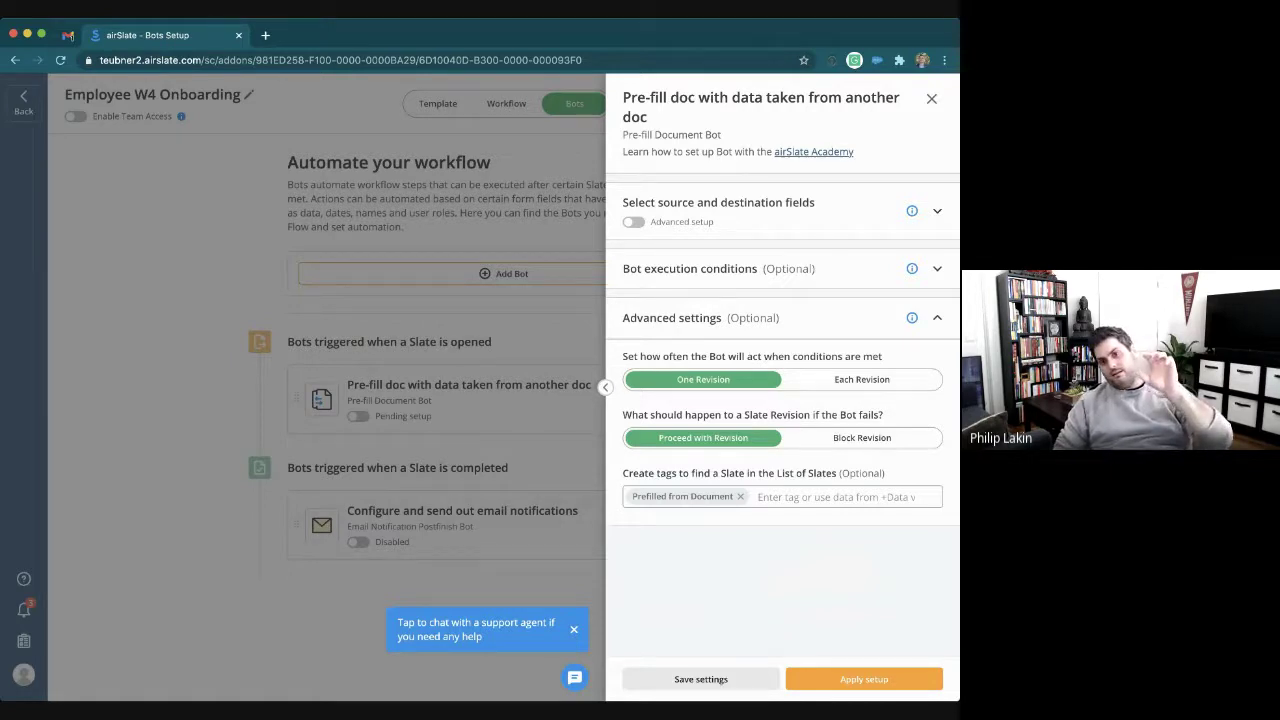
click(864, 679)
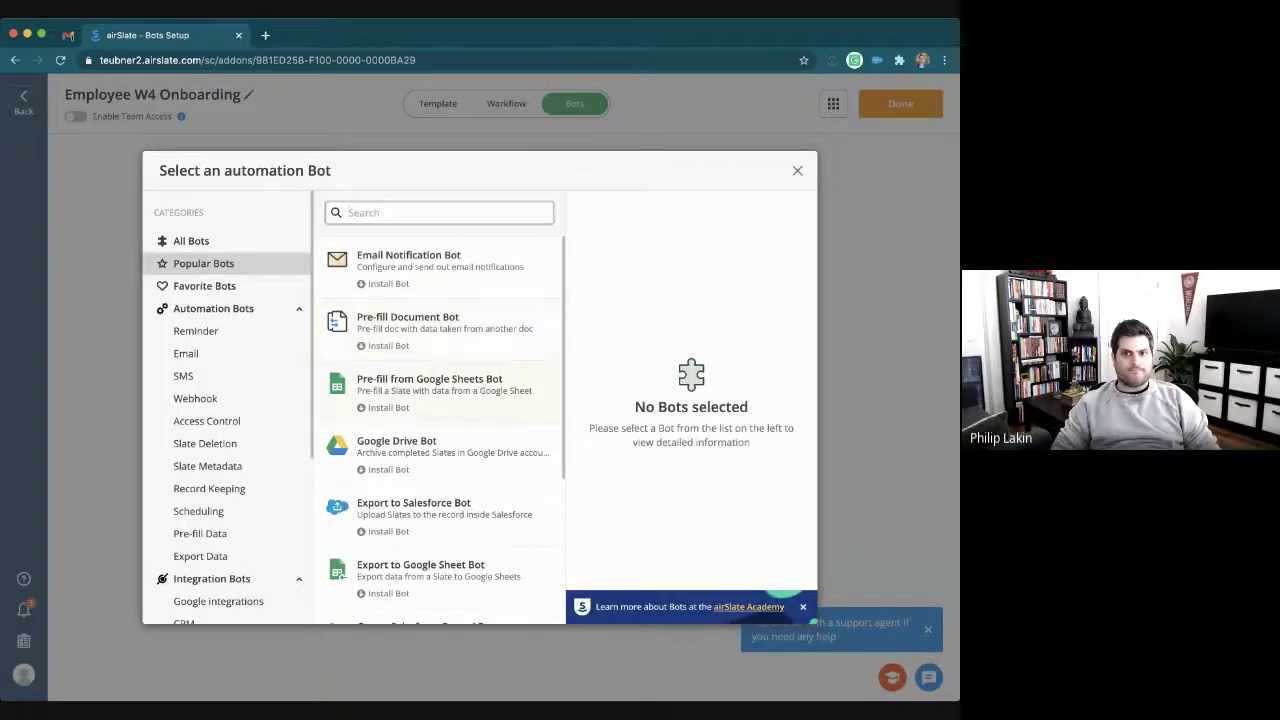
Step: Install the Export to Google Sheet Bot from the bot catalogue
click(438, 576)
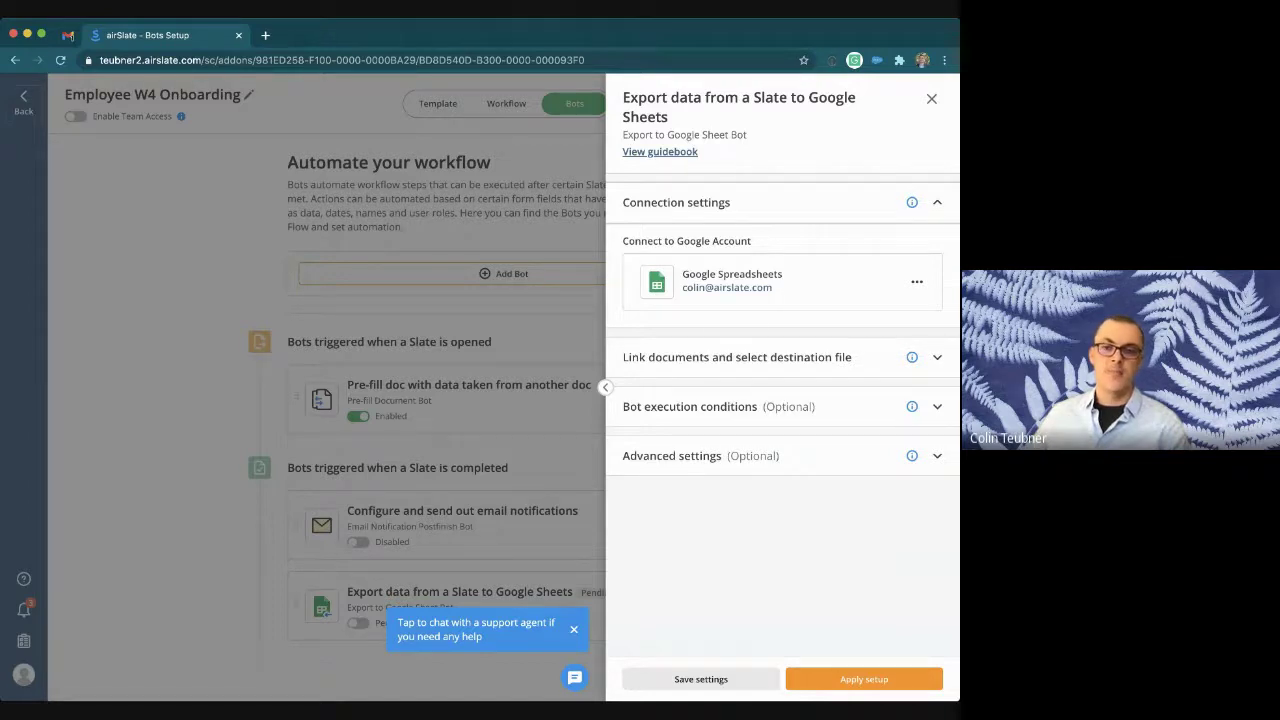
Step: Link the export bot to the Name Collection FW4 spreadsheet
click(737, 357)
click(780, 313)
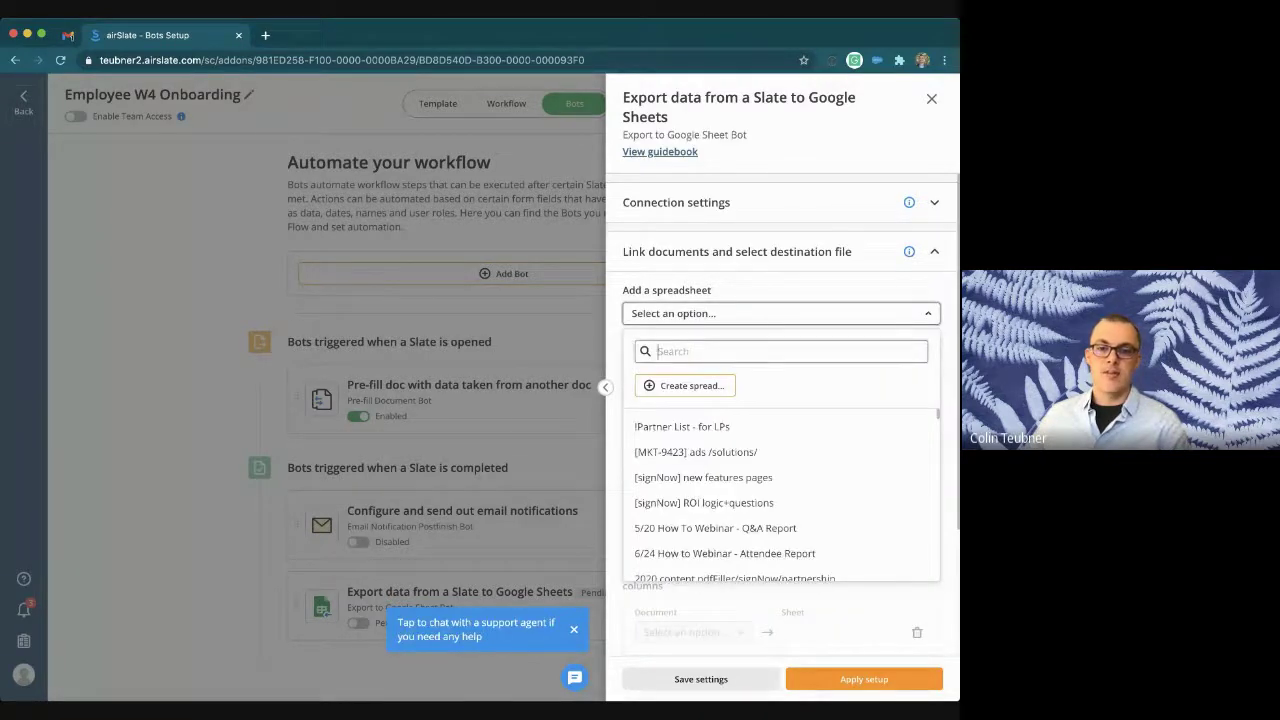
text(name)
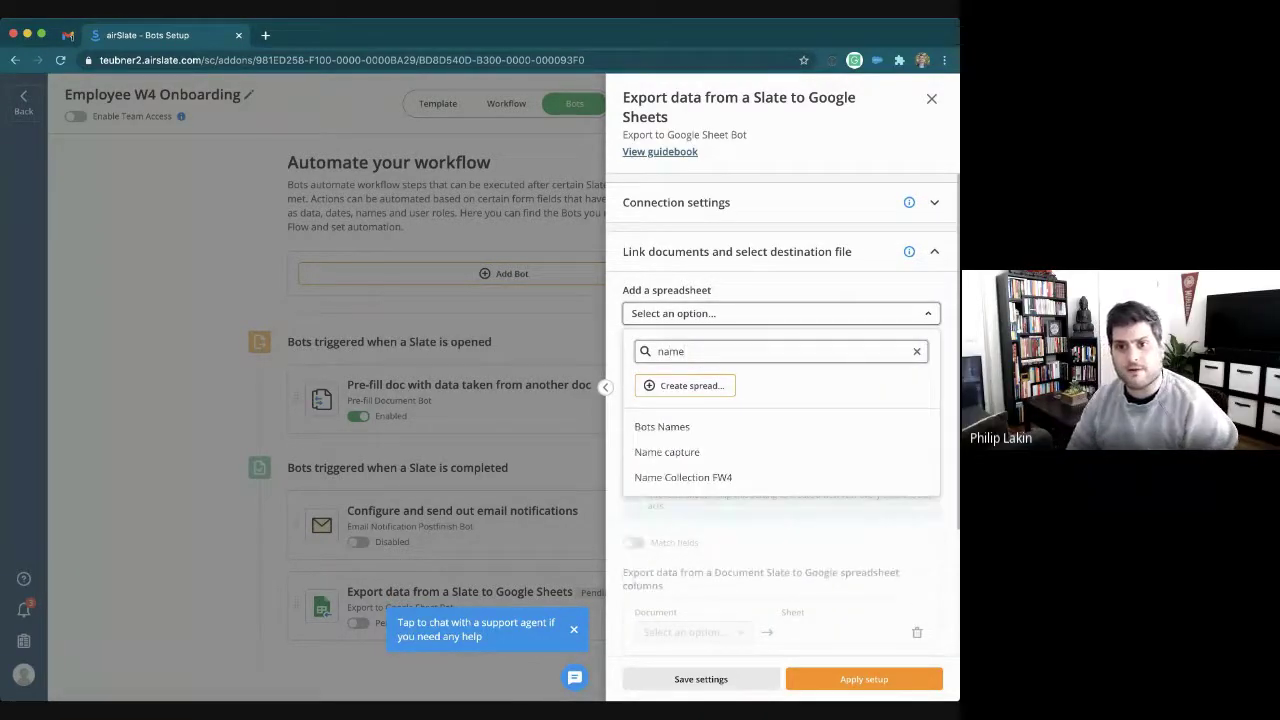
click(683, 477)
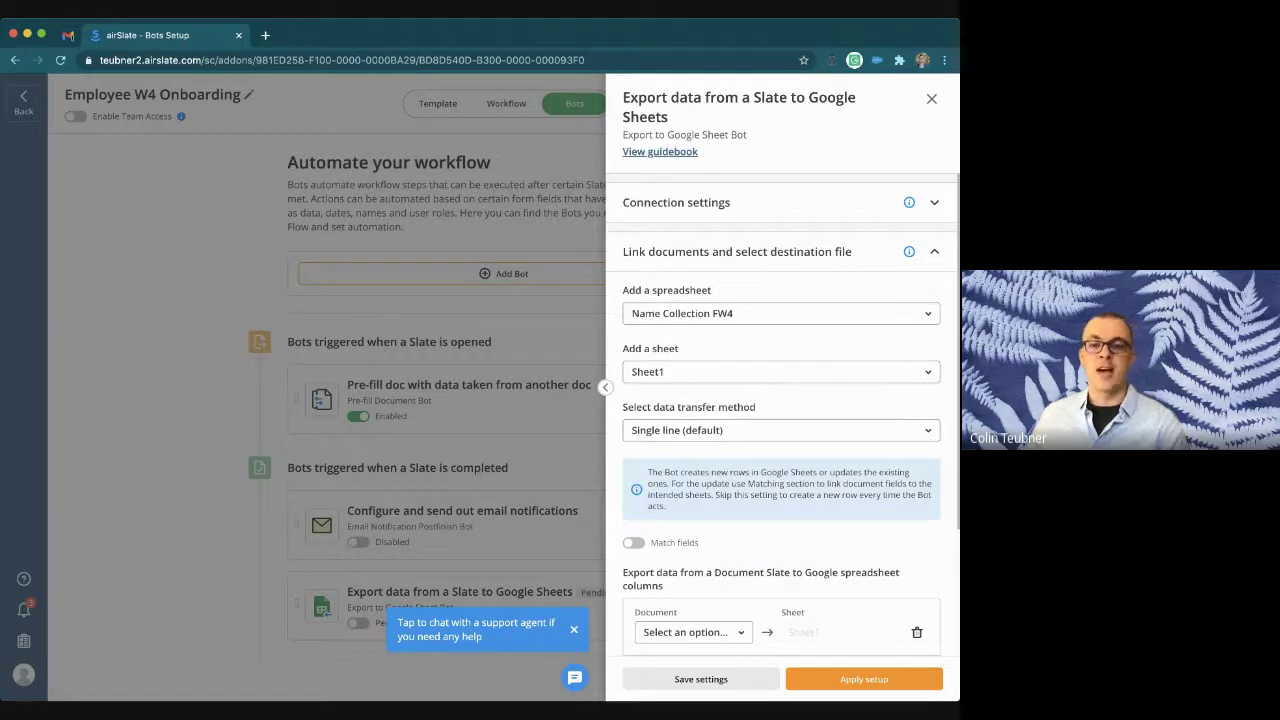
scroll(780, 450, down, 3)
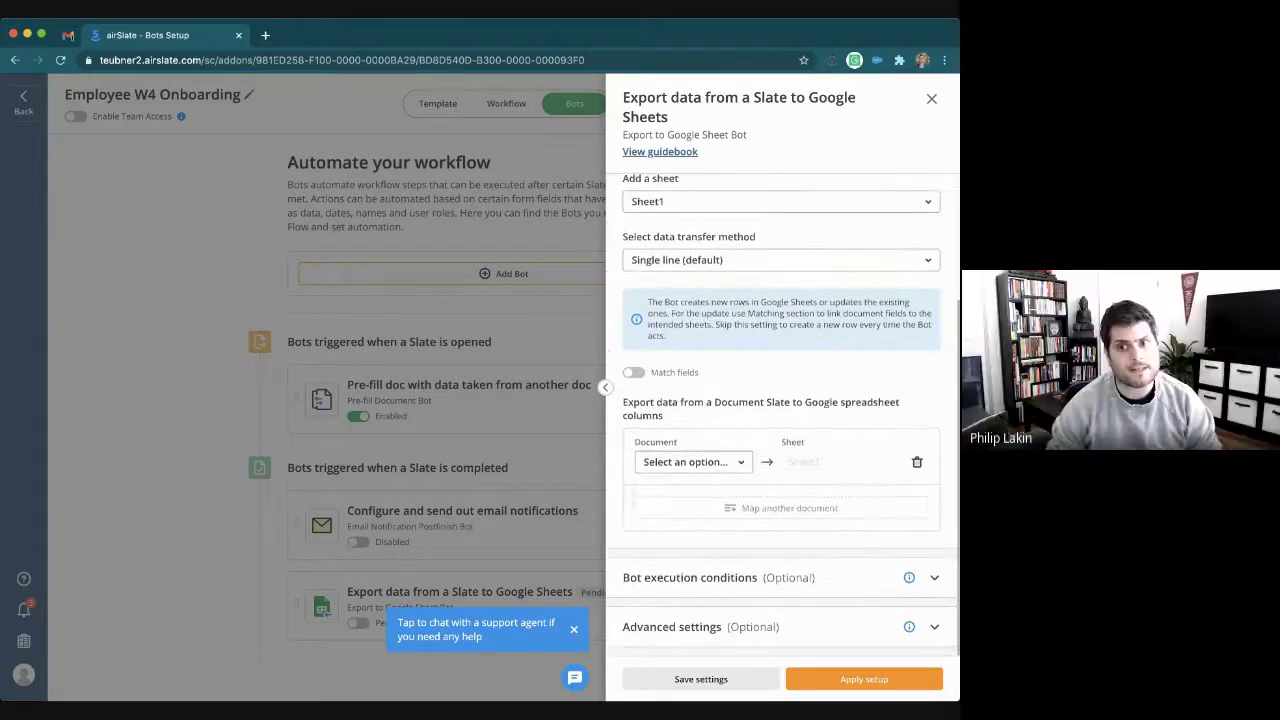
Step: Export the firstname, lastname and email fields from the Employee Name document
click(693, 462)
click(656, 521)
click(693, 462)
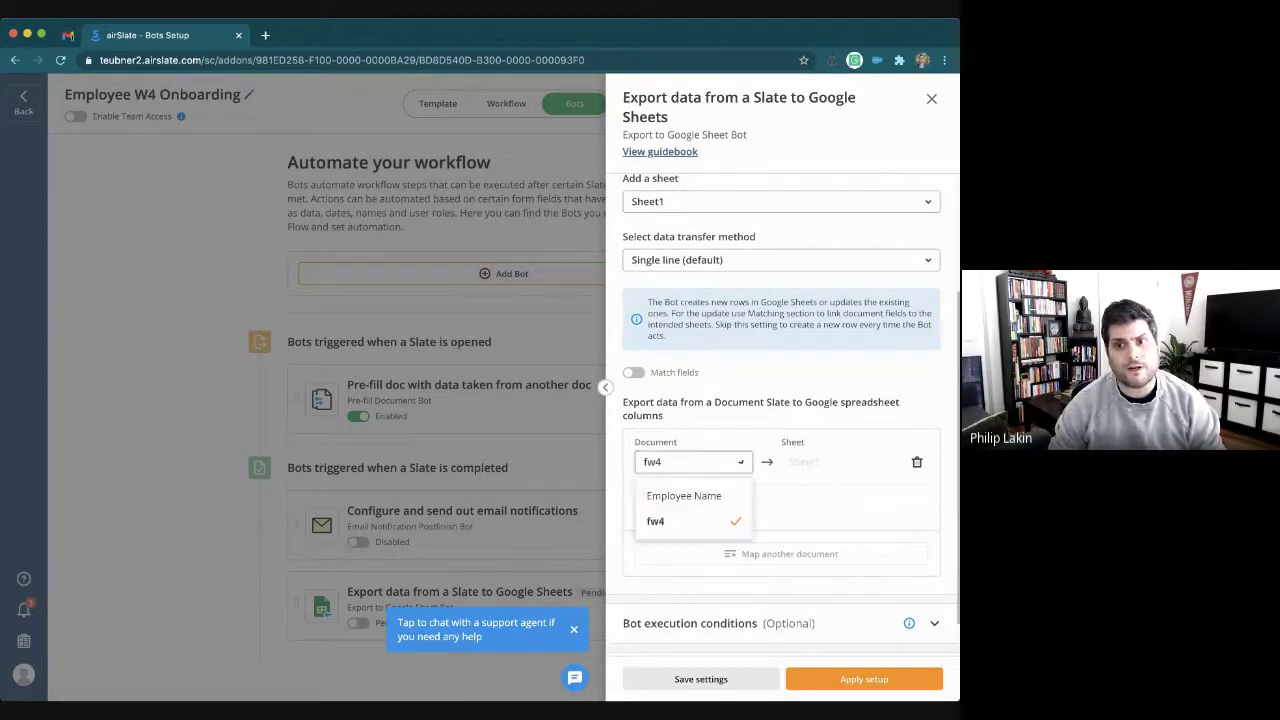
click(684, 495)
click(702, 508)
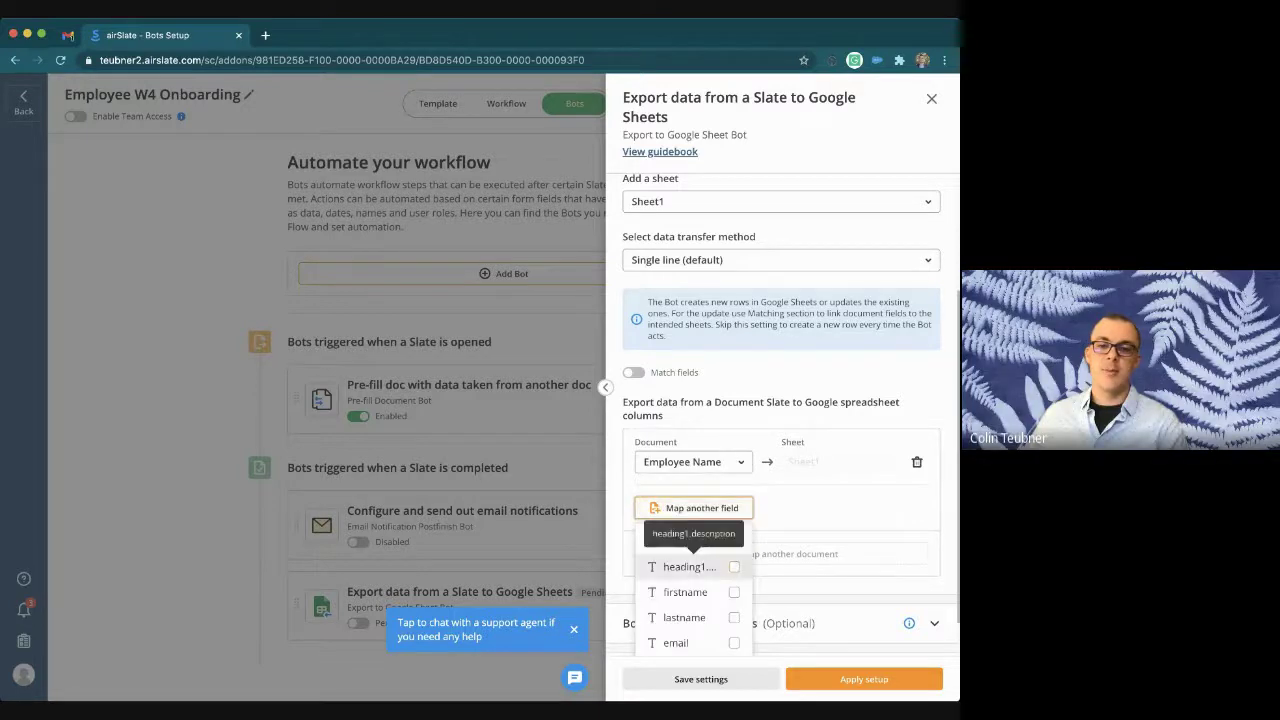
click(734, 592)
click(734, 617)
click(734, 643)
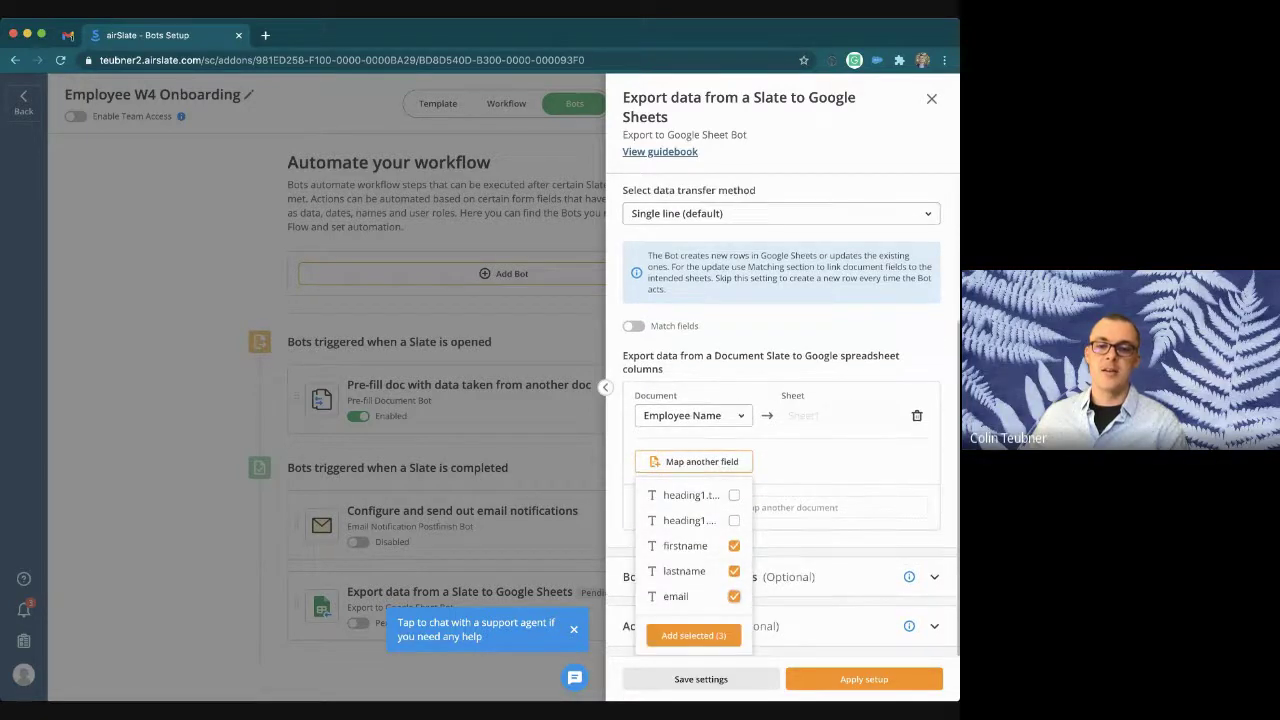
click(694, 634)
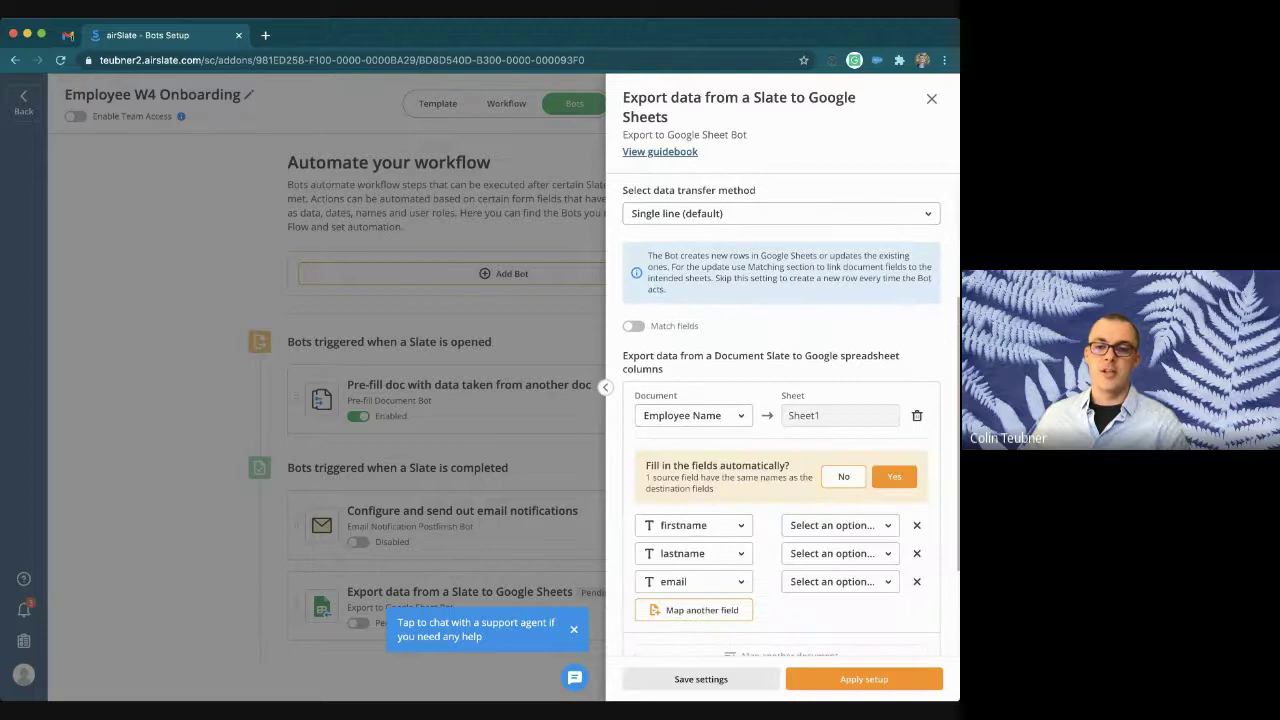
Step: Auto-match field names and map firstname and lastname to the First Name and Last Name columns
click(893, 476)
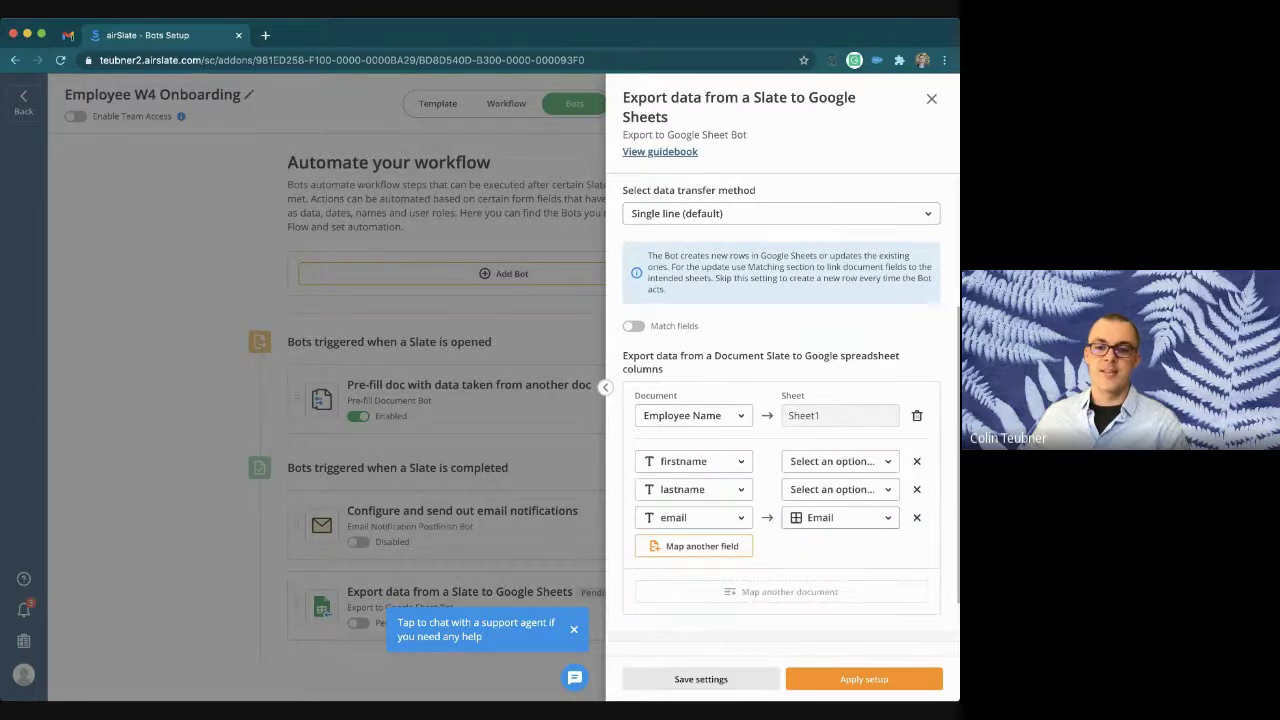
click(840, 461)
click(834, 539)
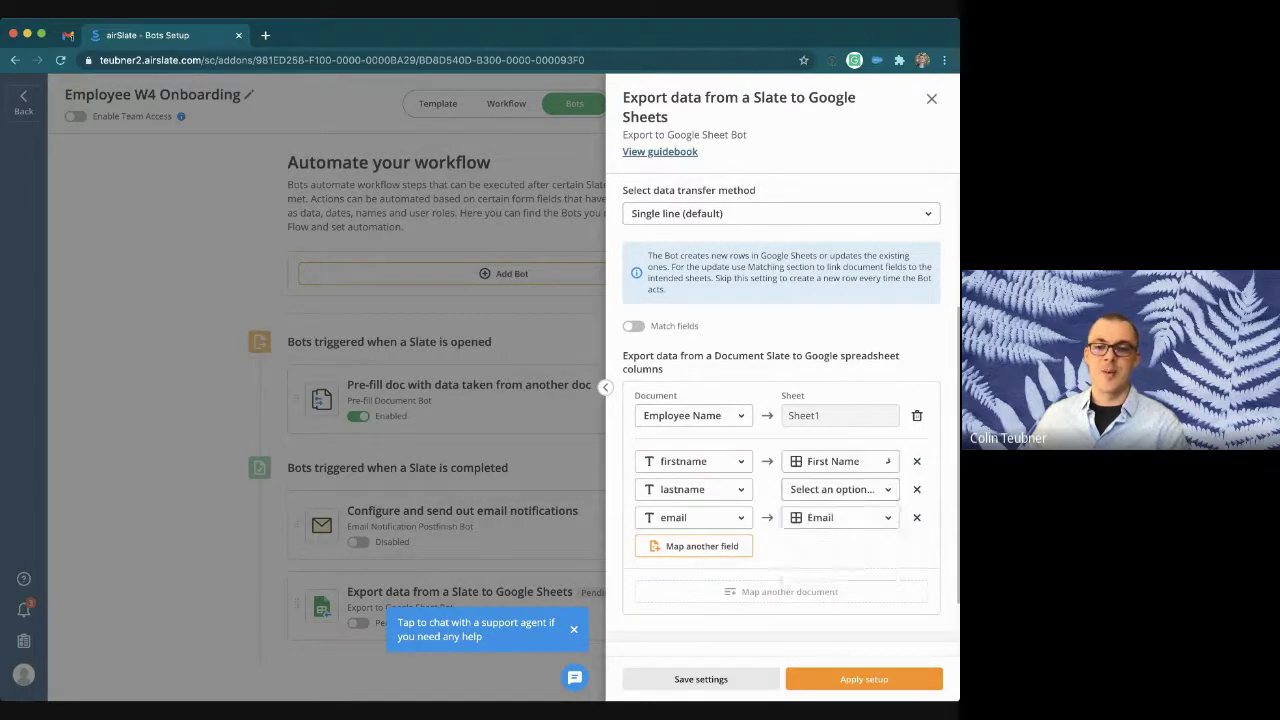
click(840, 489)
click(834, 568)
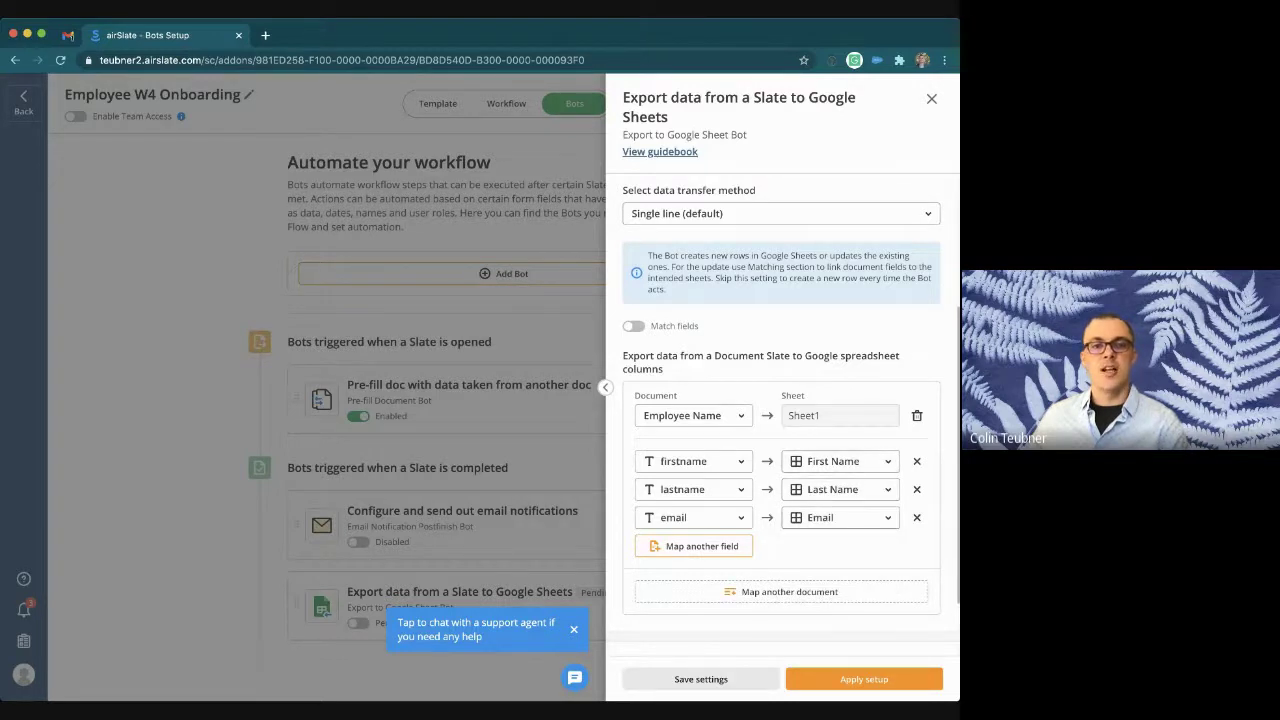
Step: Open the Name Collection FW4 spreadsheet in a new browser tab
key(ctrl+t)
text(n)
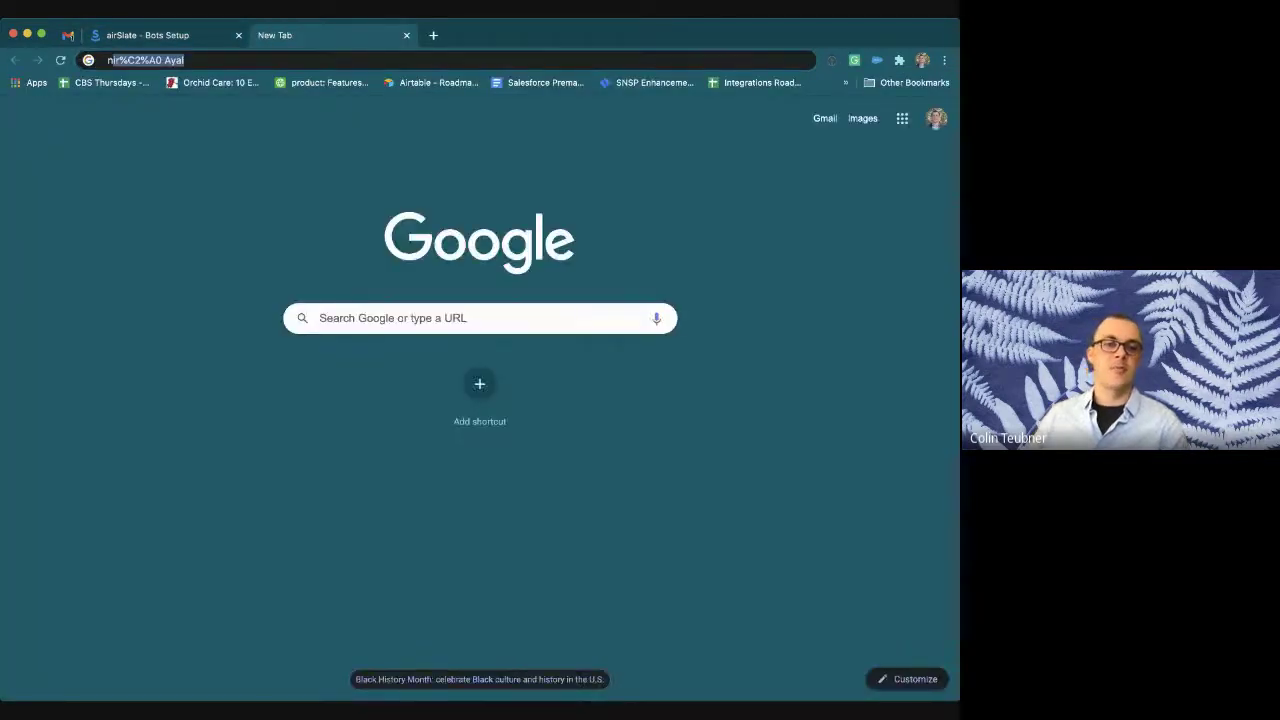
key(Down)
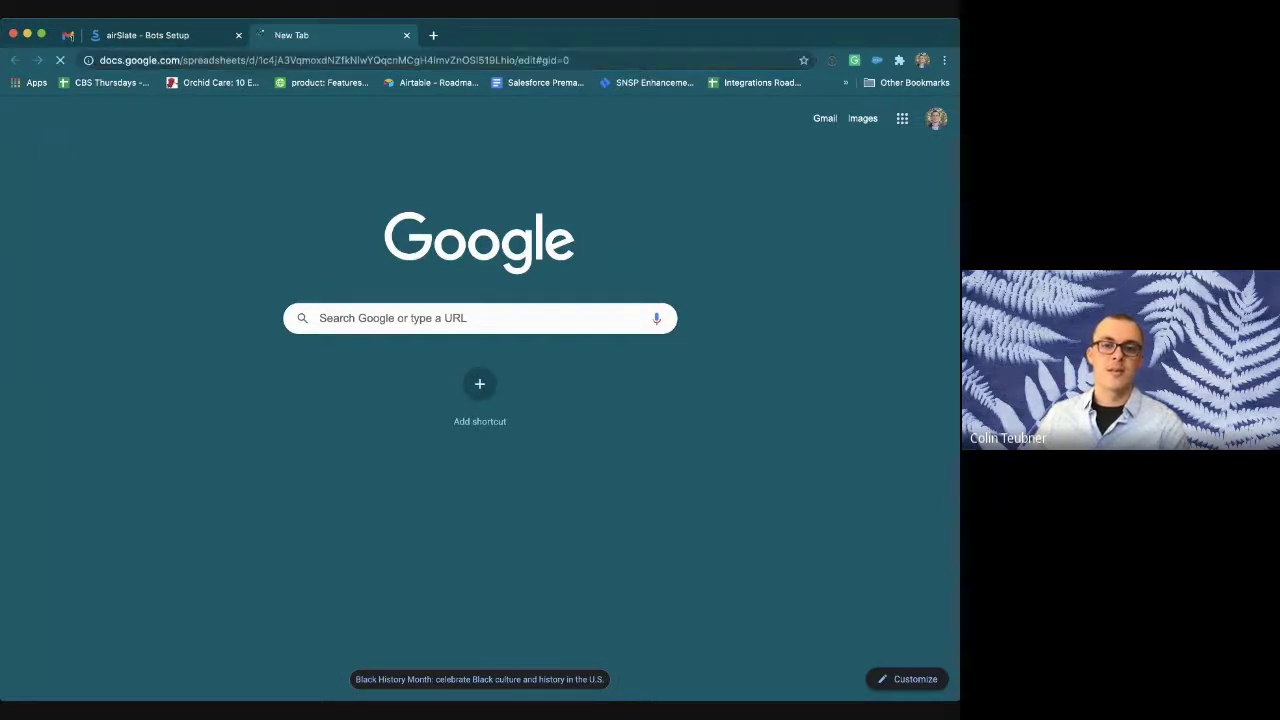
key(Return)
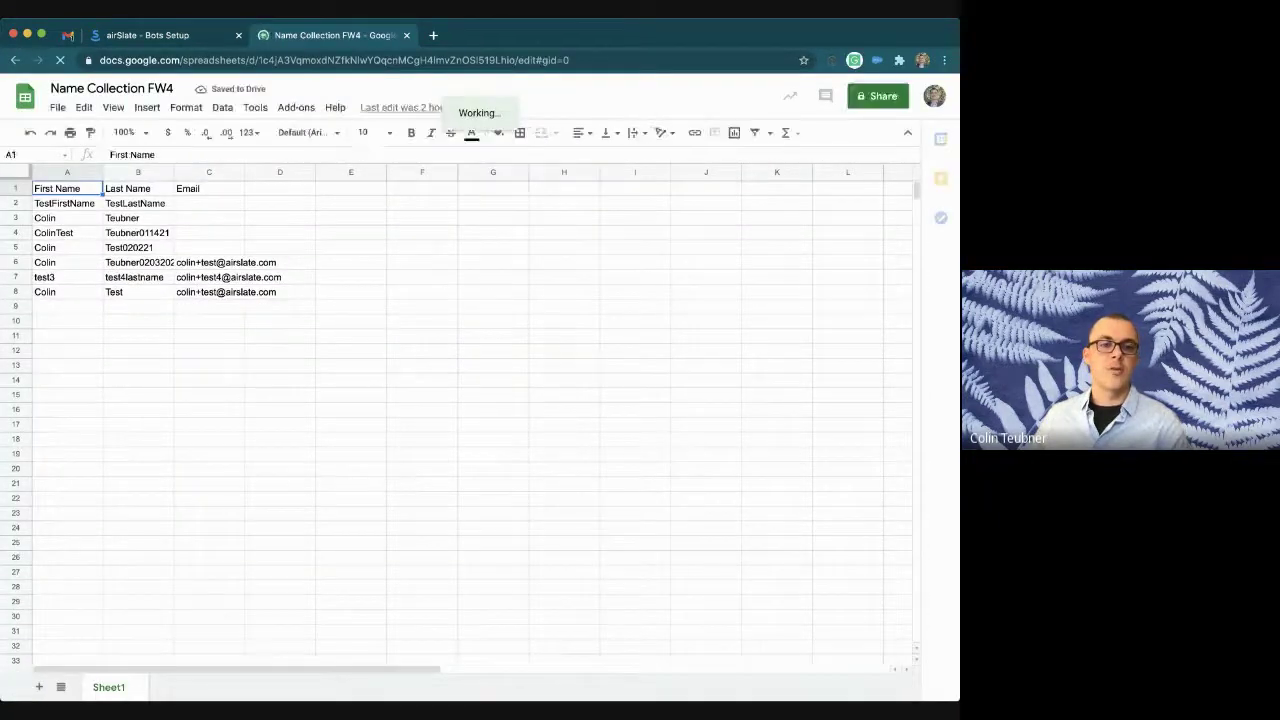
Step: Check the last test entry in row 8, then return to the airSlate bot setup
drag(67, 306, 205, 296)
click(209, 306)
click(67, 321)
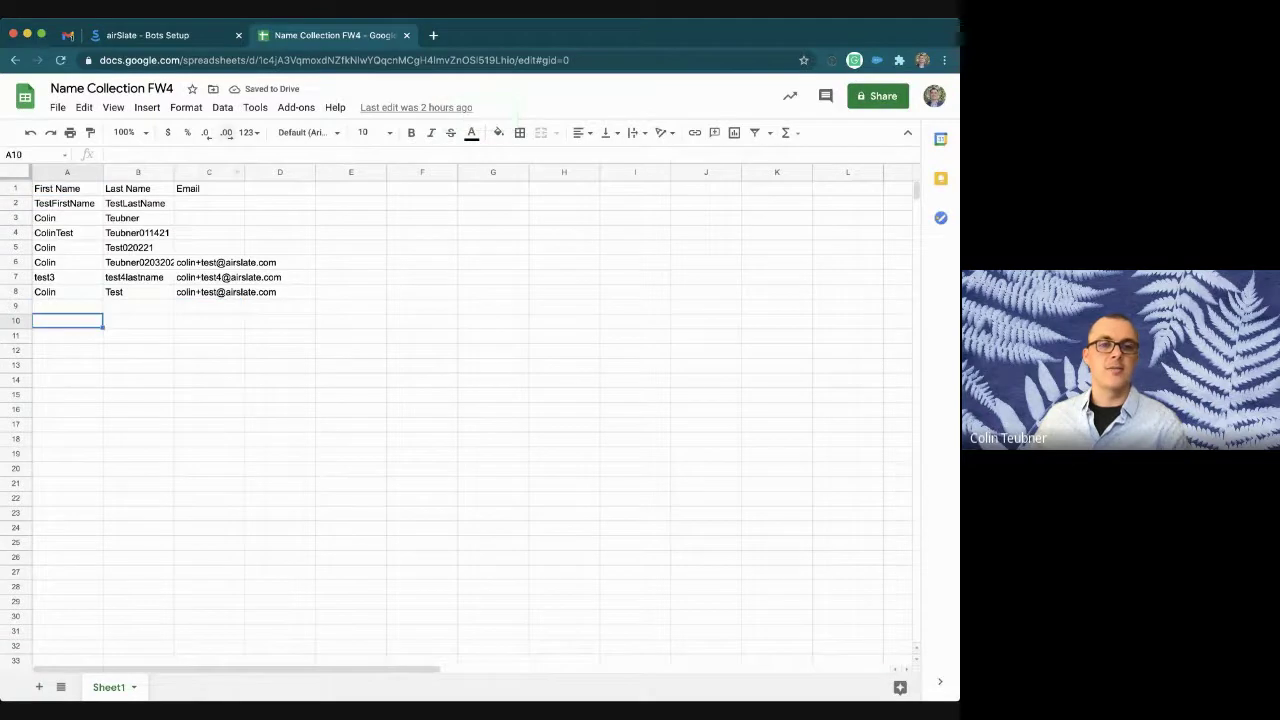
key(ctrl+shift+Tab)
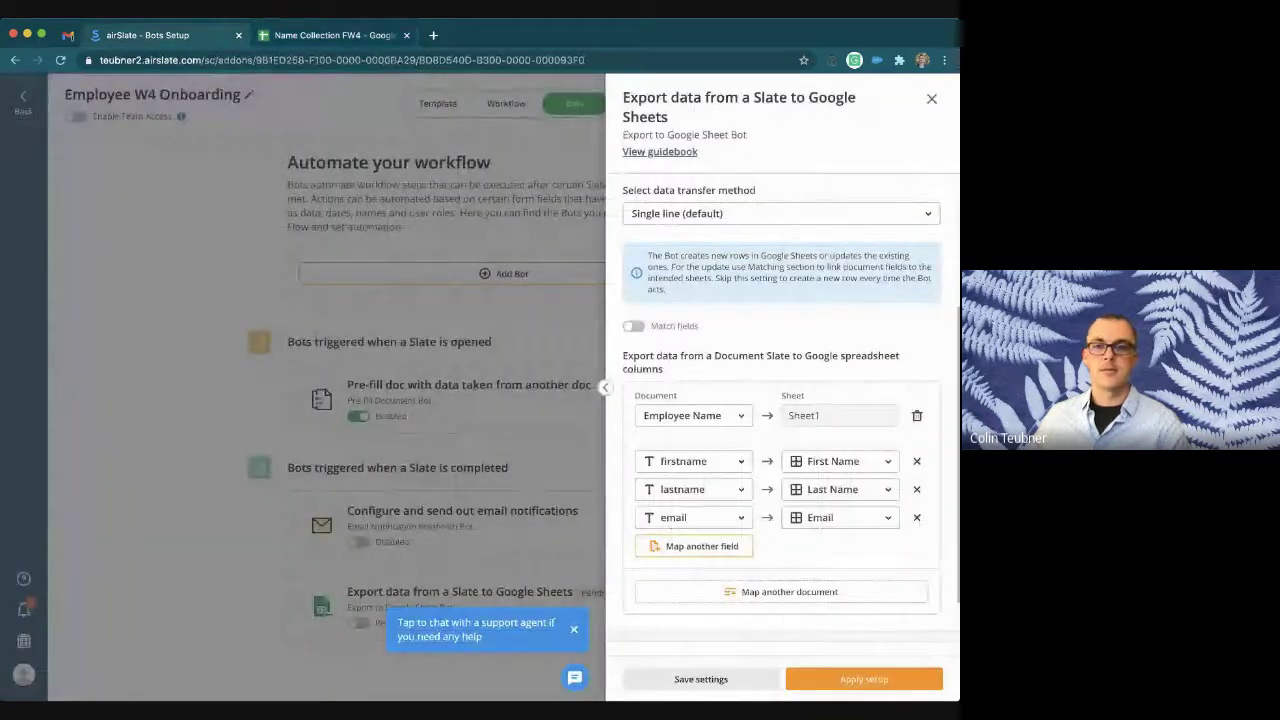
Step: Make the Export to Google Sheets bot run only once fw4's Signature_1* is signed, and enable it
scroll(780, 420, down, 2)
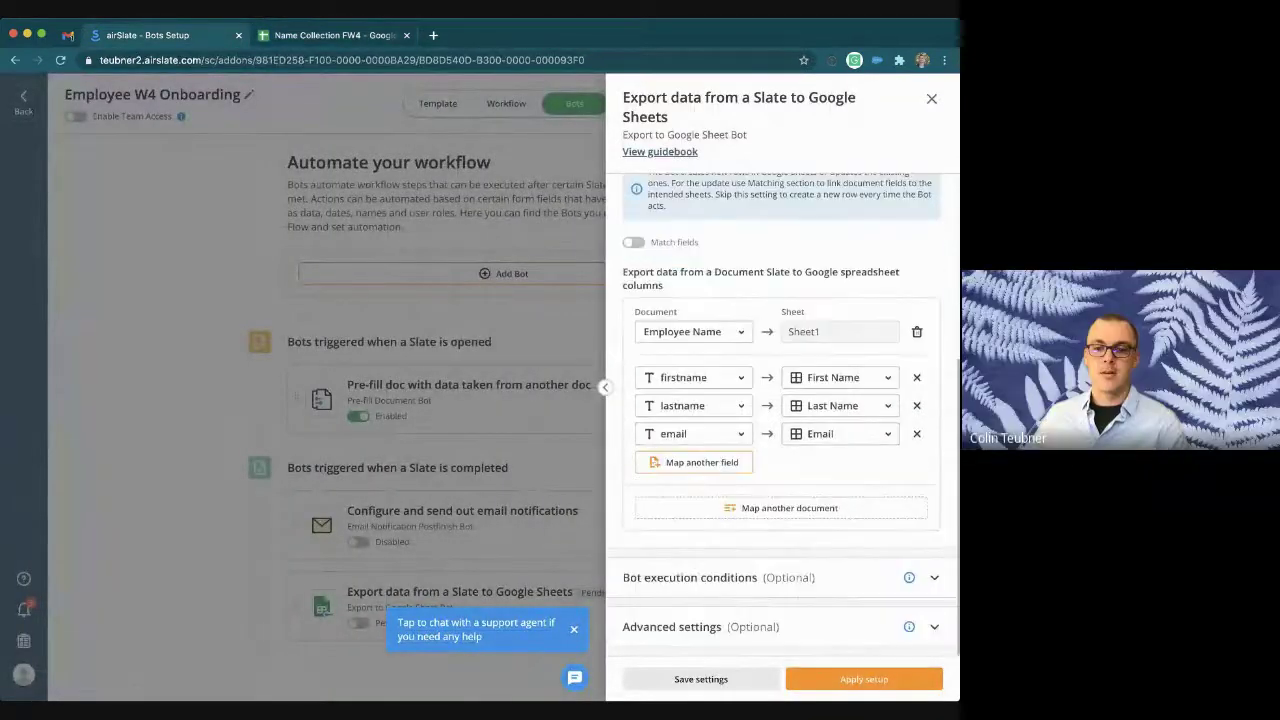
click(690, 577)
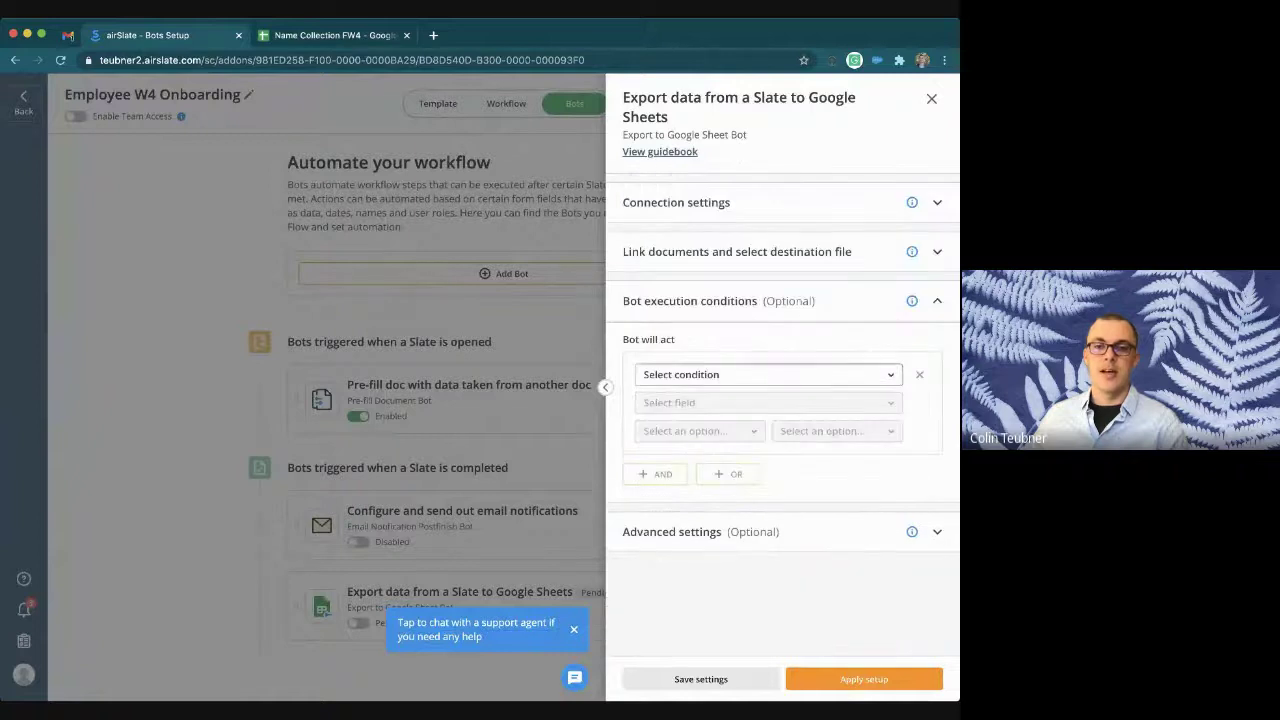
click(768, 374)
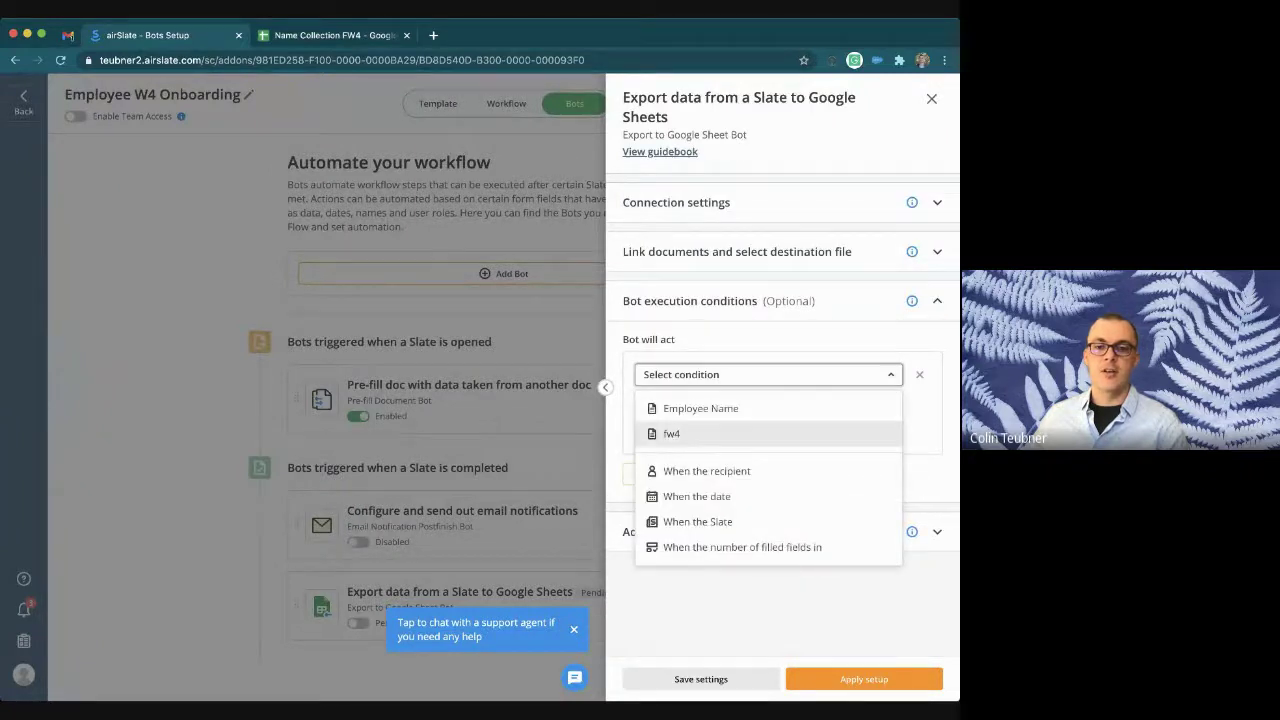
click(671, 433)
click(700, 402)
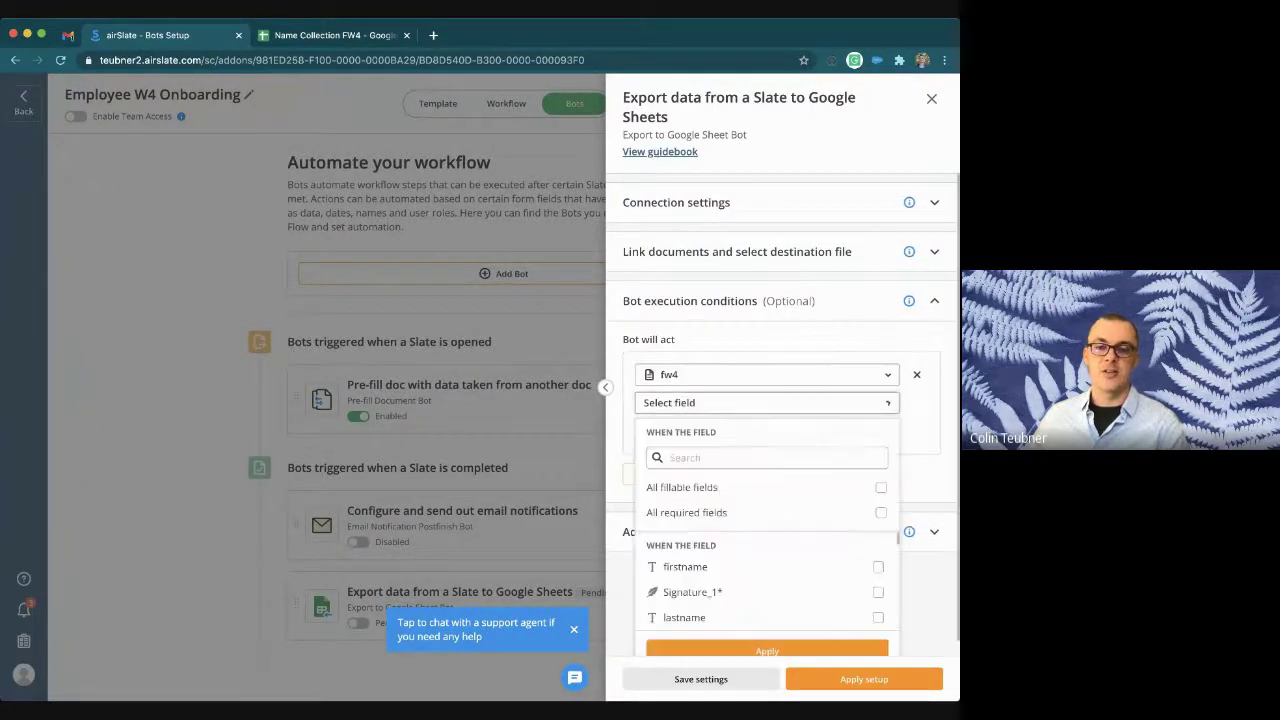
click(878, 592)
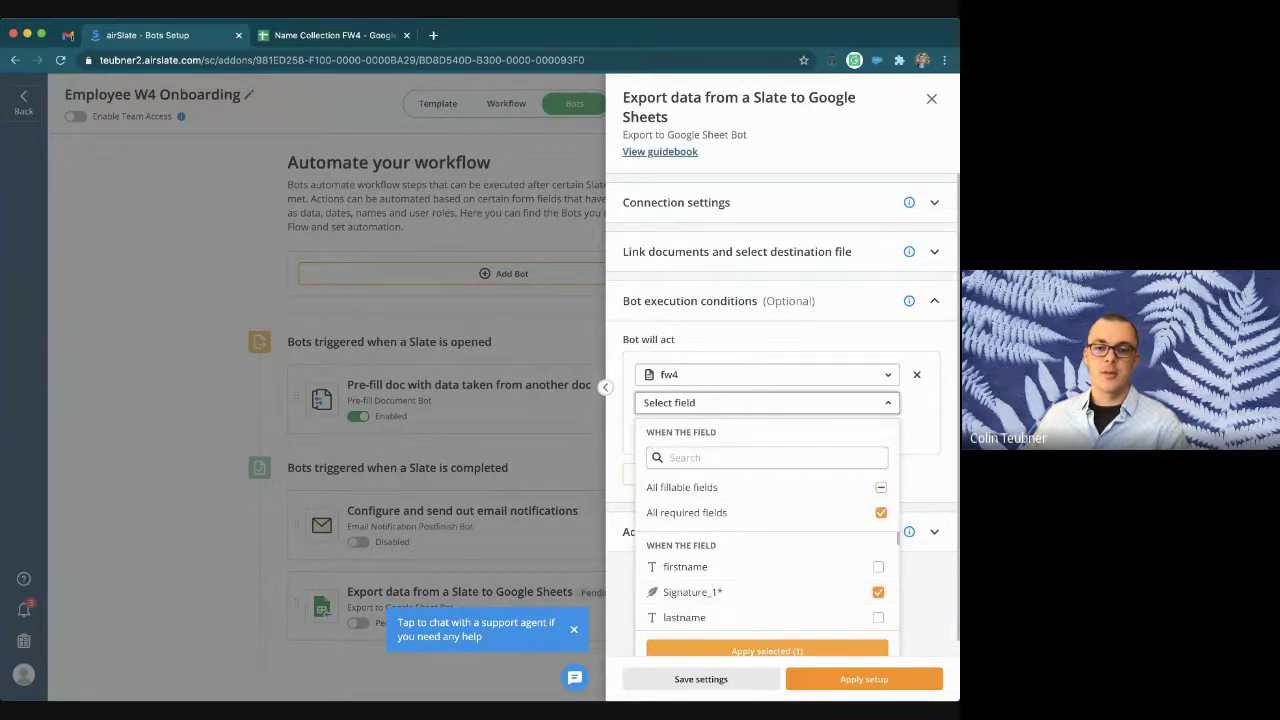
click(767, 649)
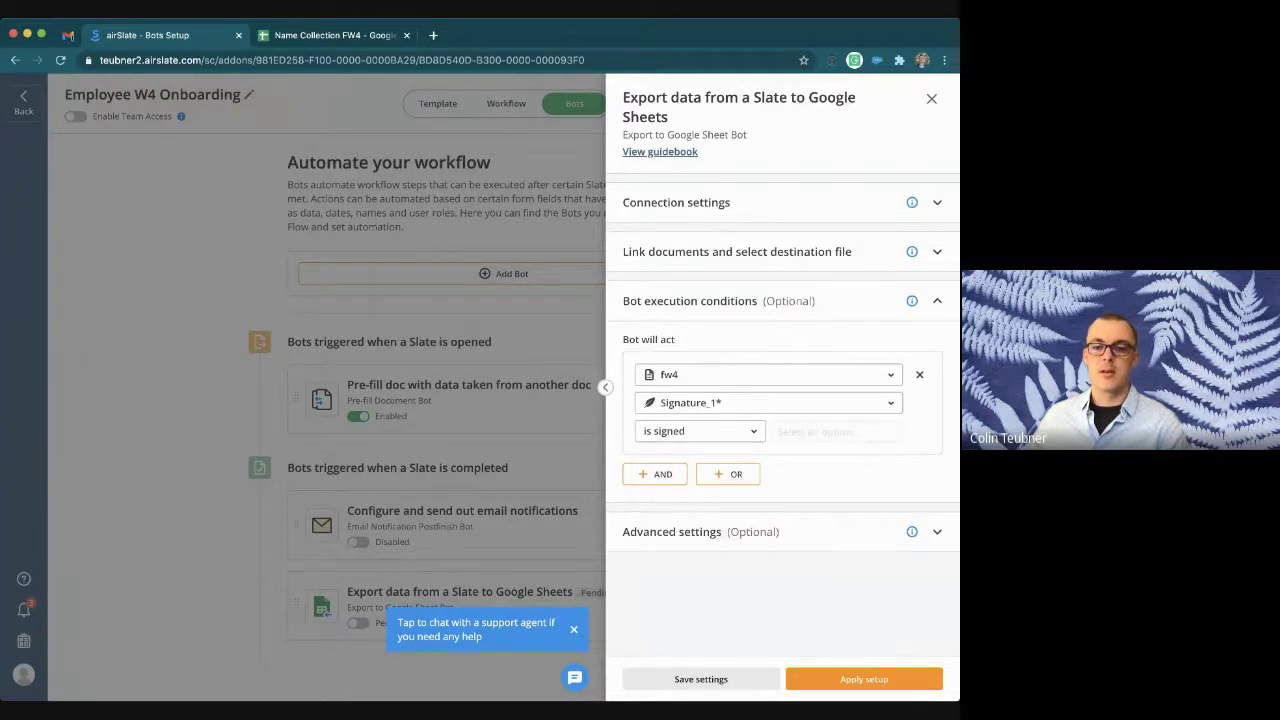
click(864, 679)
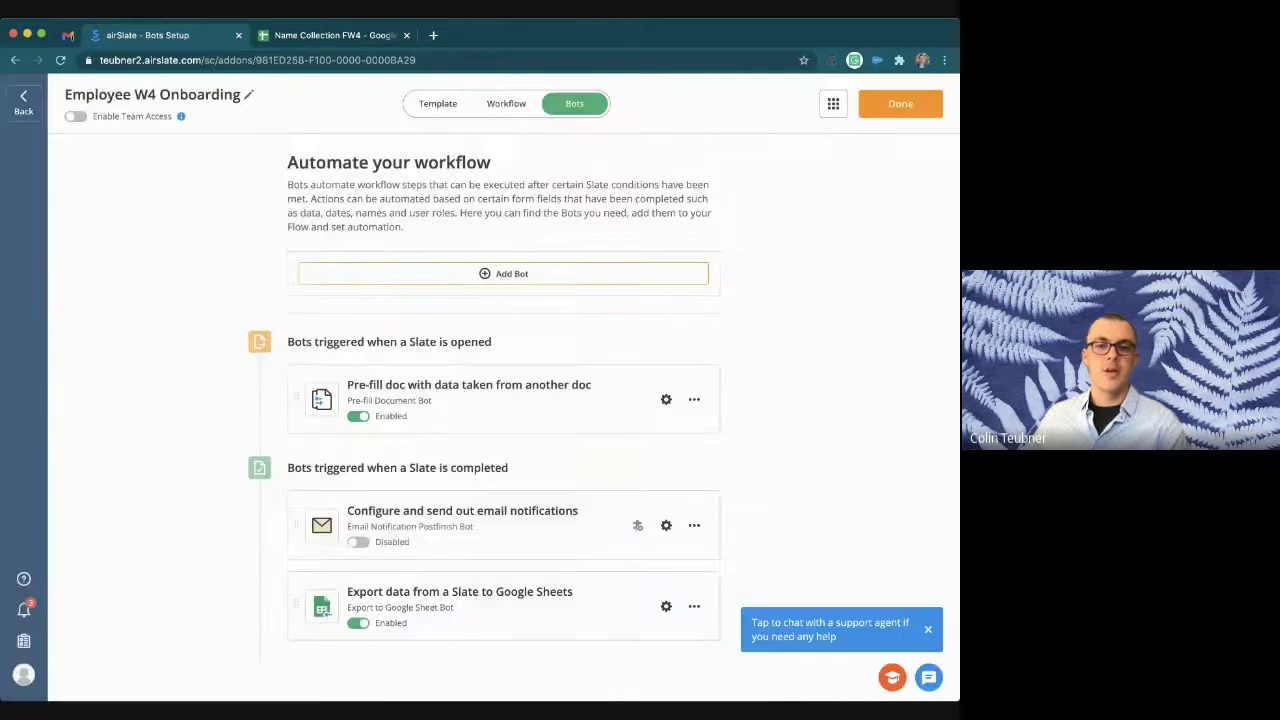
Step: Turn on the Employee W4 Onboarding flow's shareable link and copy it
click(900, 103)
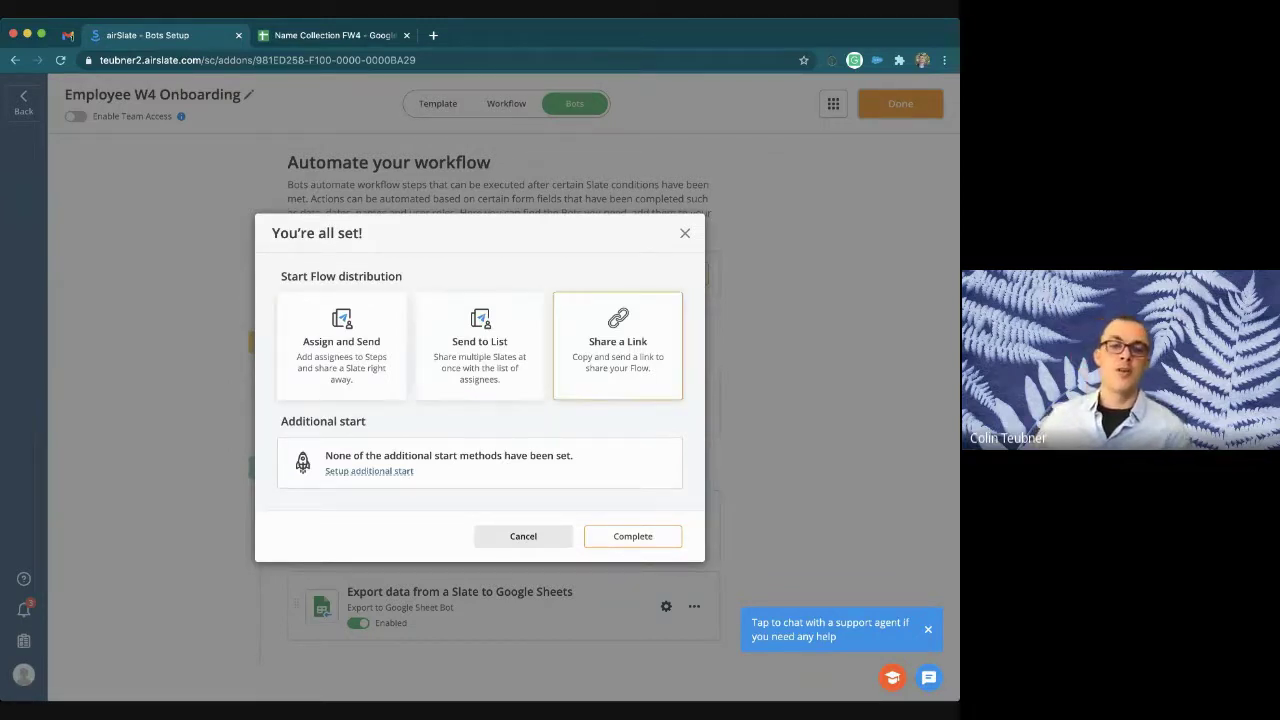
click(617, 345)
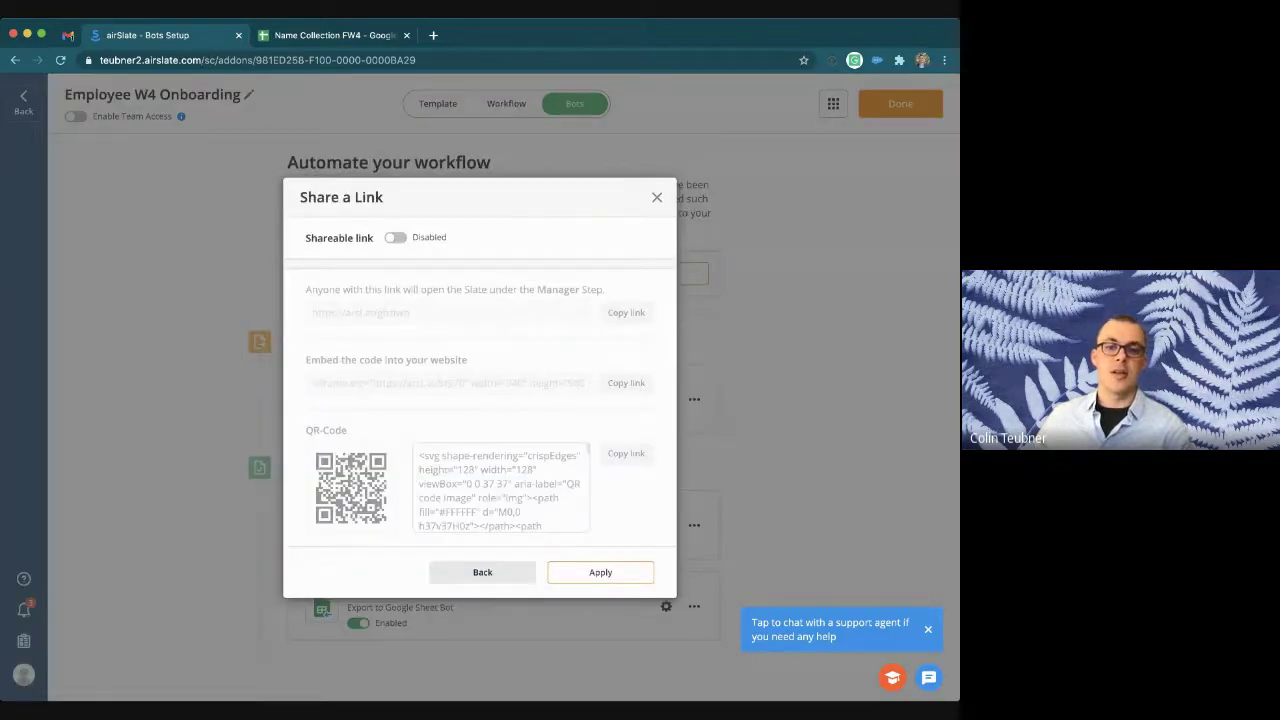
click(395, 237)
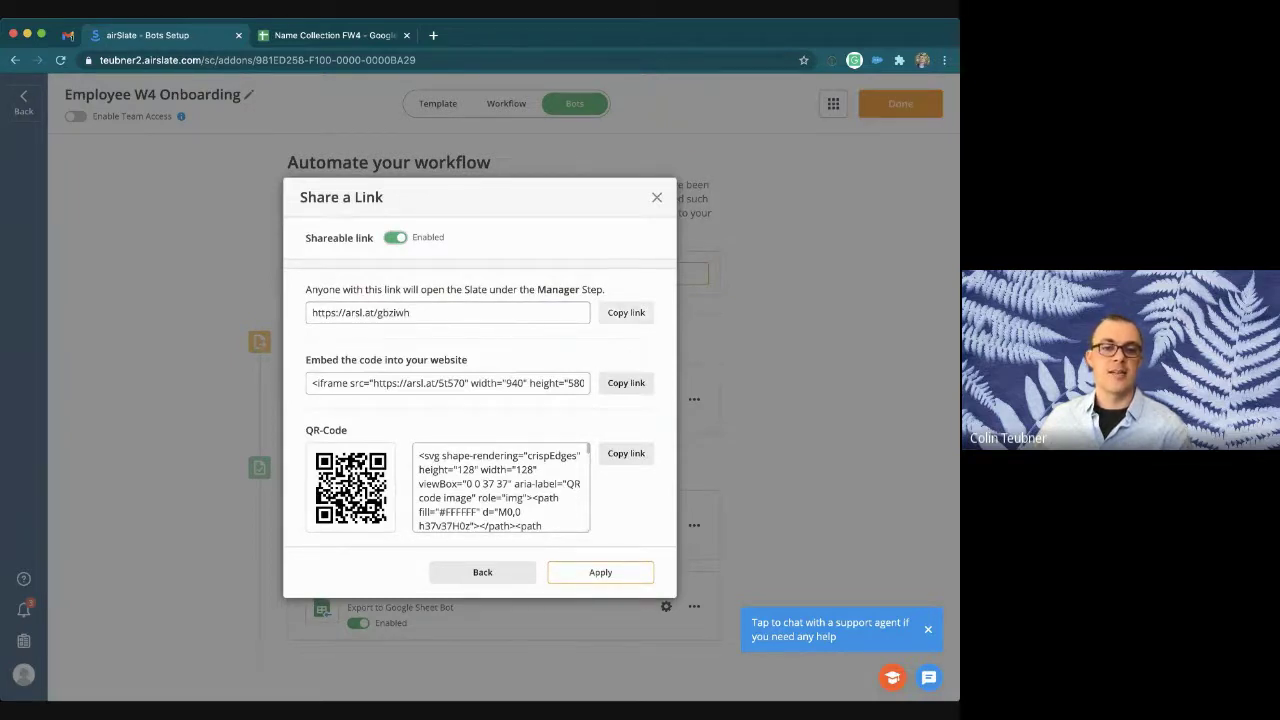
click(626, 312)
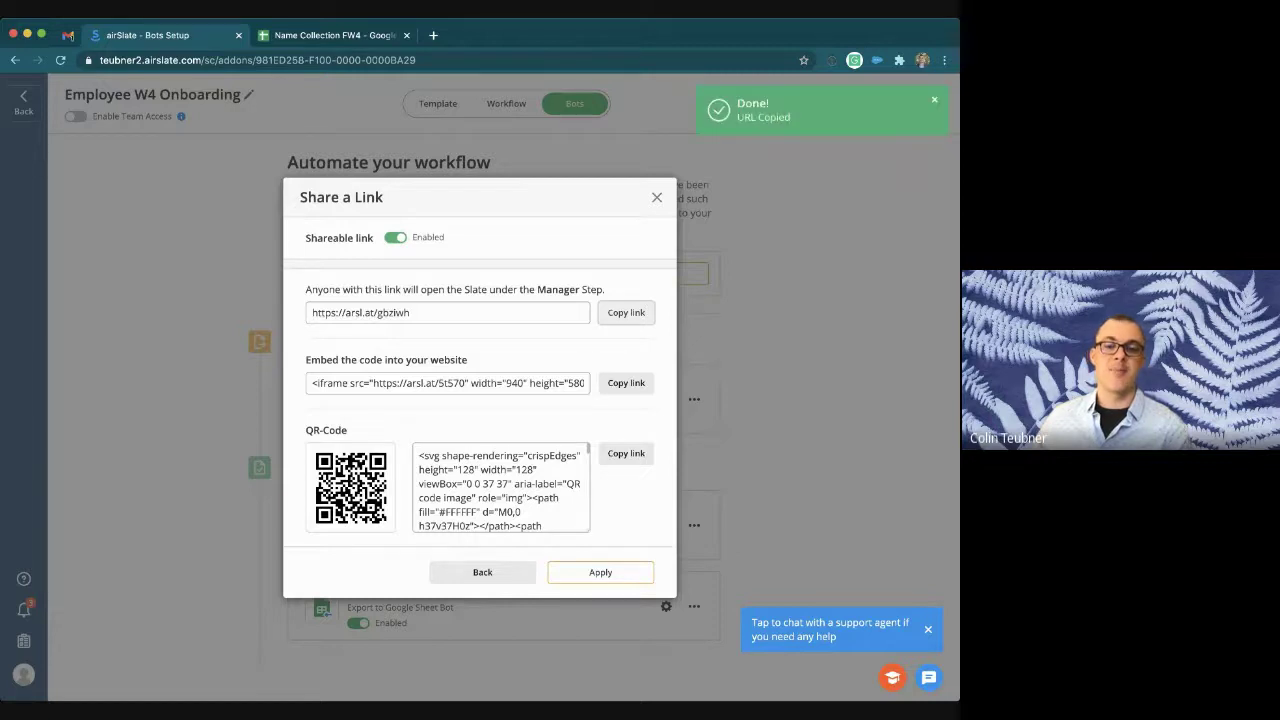
click(657, 197)
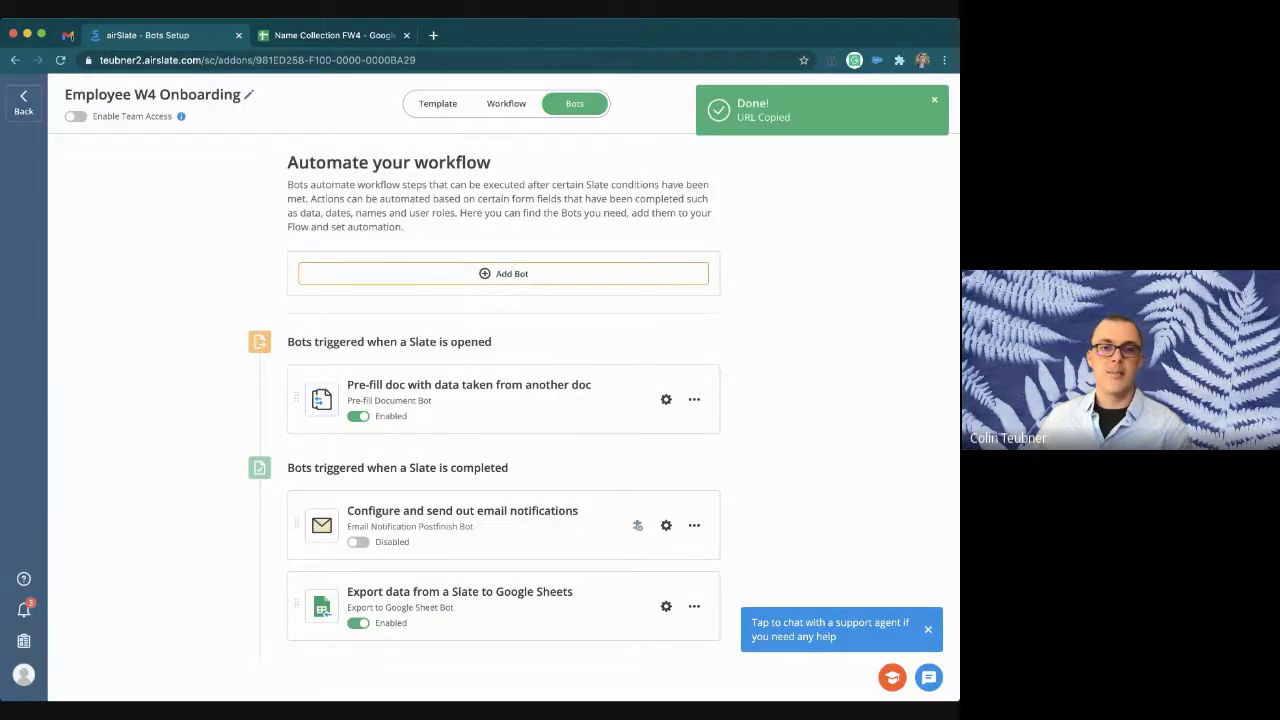
Step: Load the copied share link in a new Chrome incognito window
key(super+Tab)
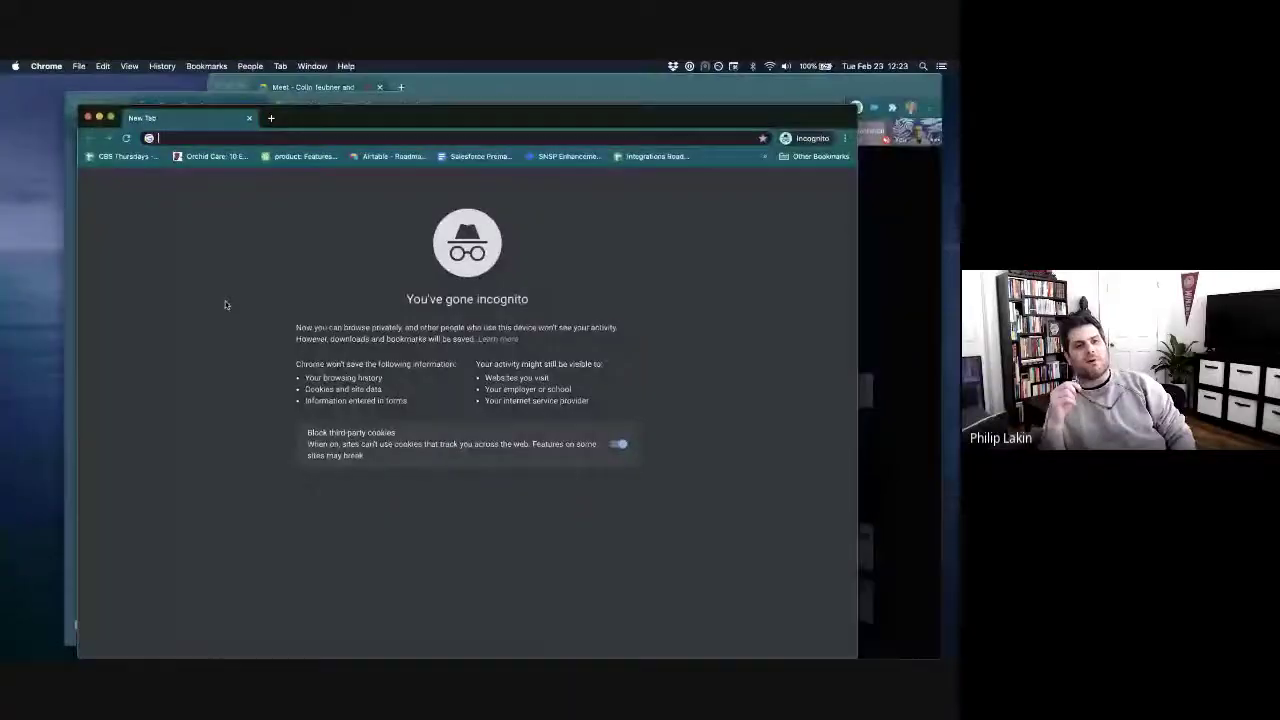
key(super+v)
key(Return)
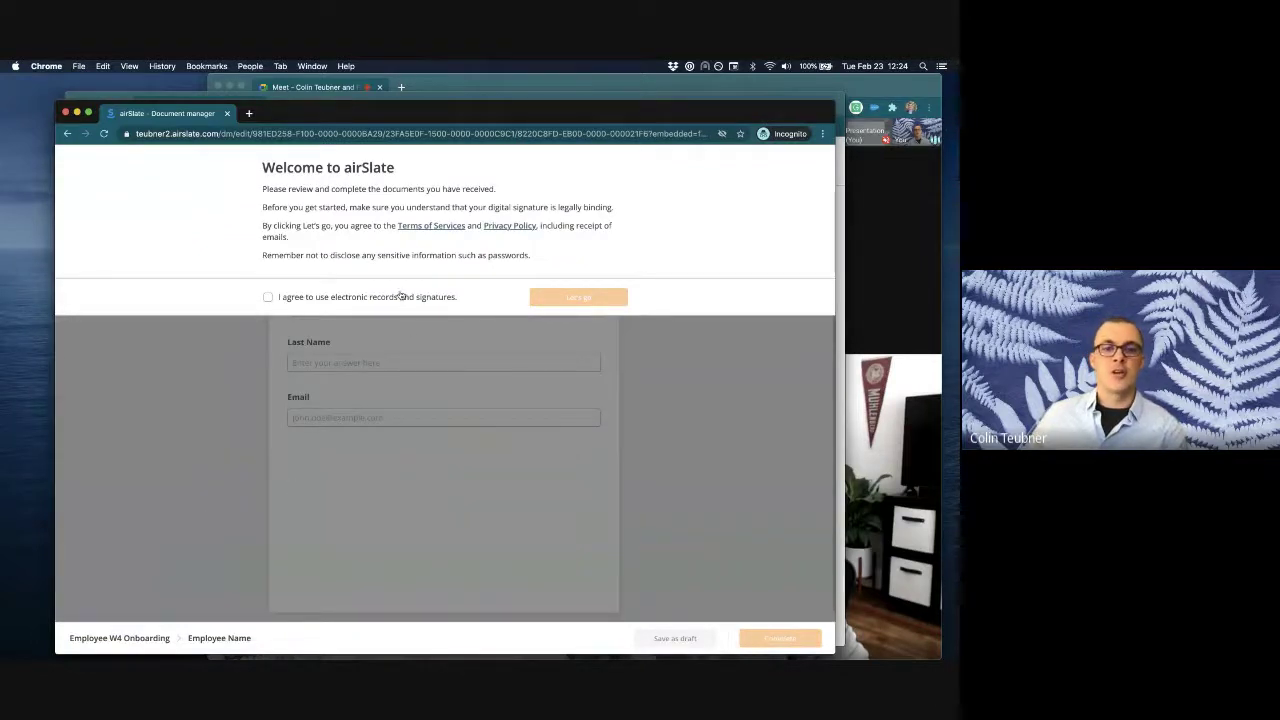
Step: Accept the e-signature consent, enter the test employee's first name, last name and email, and submit
click(400, 296)
click(589, 302)
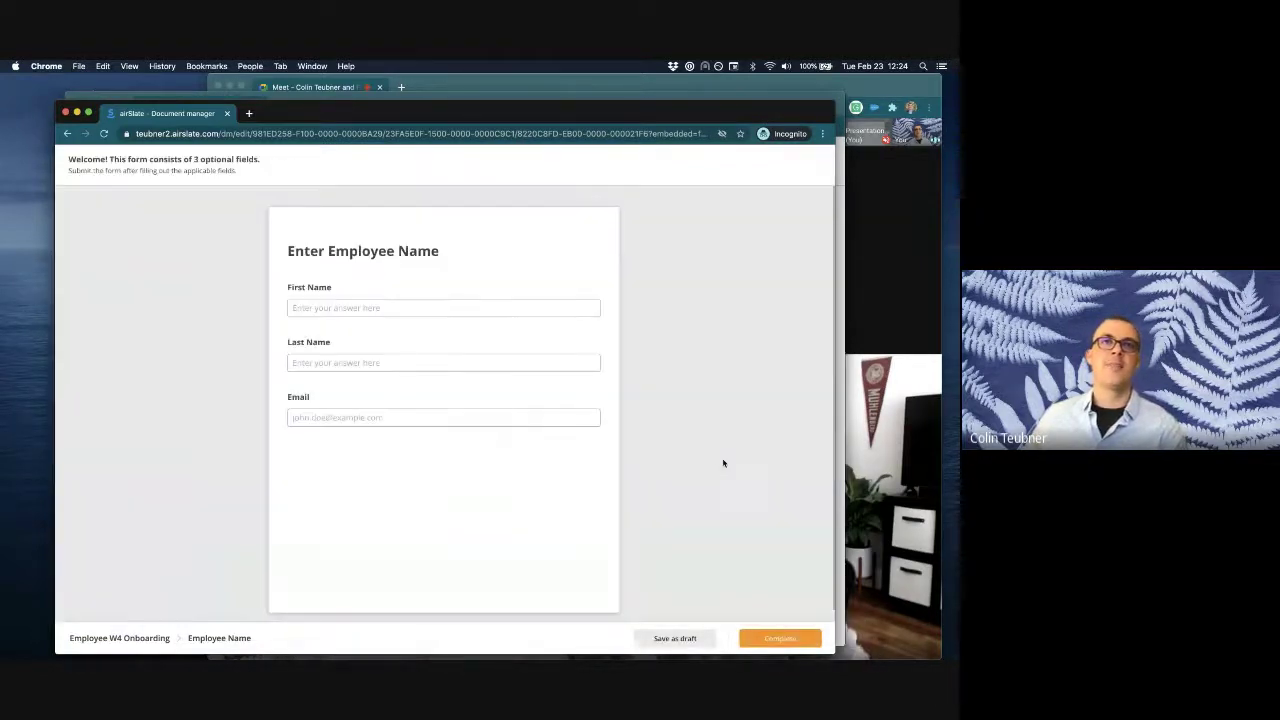
click(390, 321)
text(Colinte)
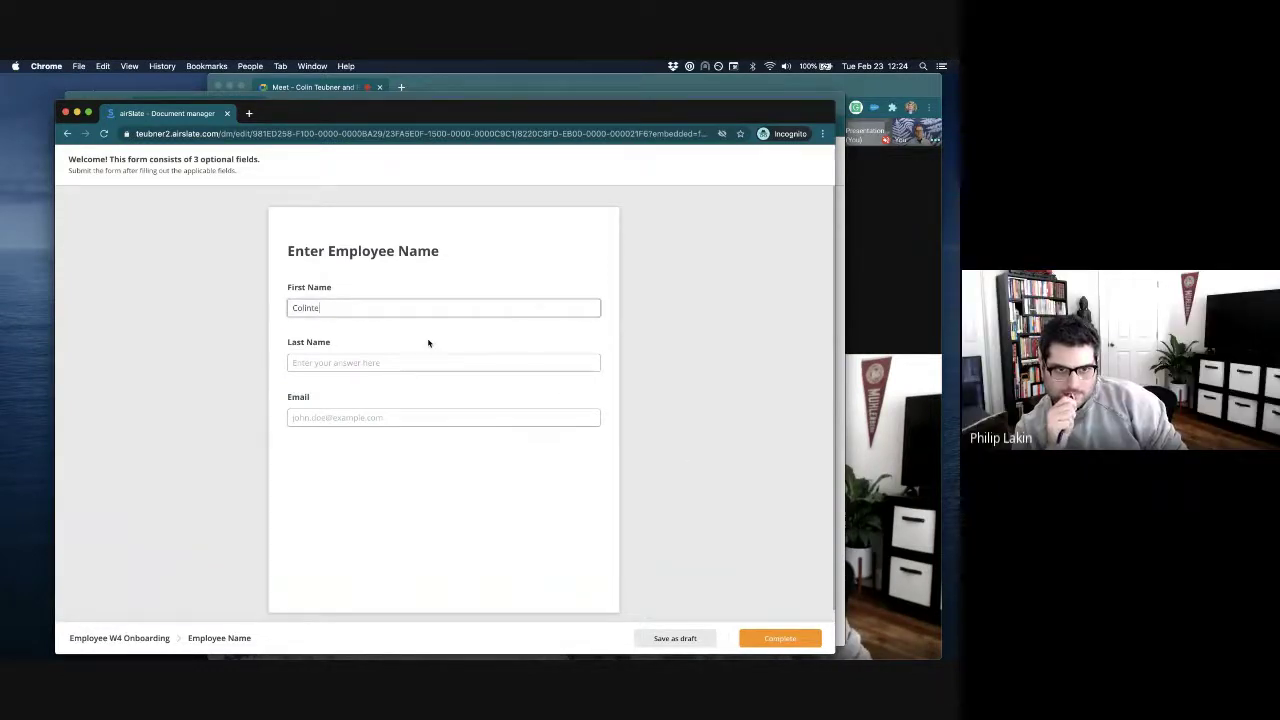
text(st)
key(Tab)
text(Line9)
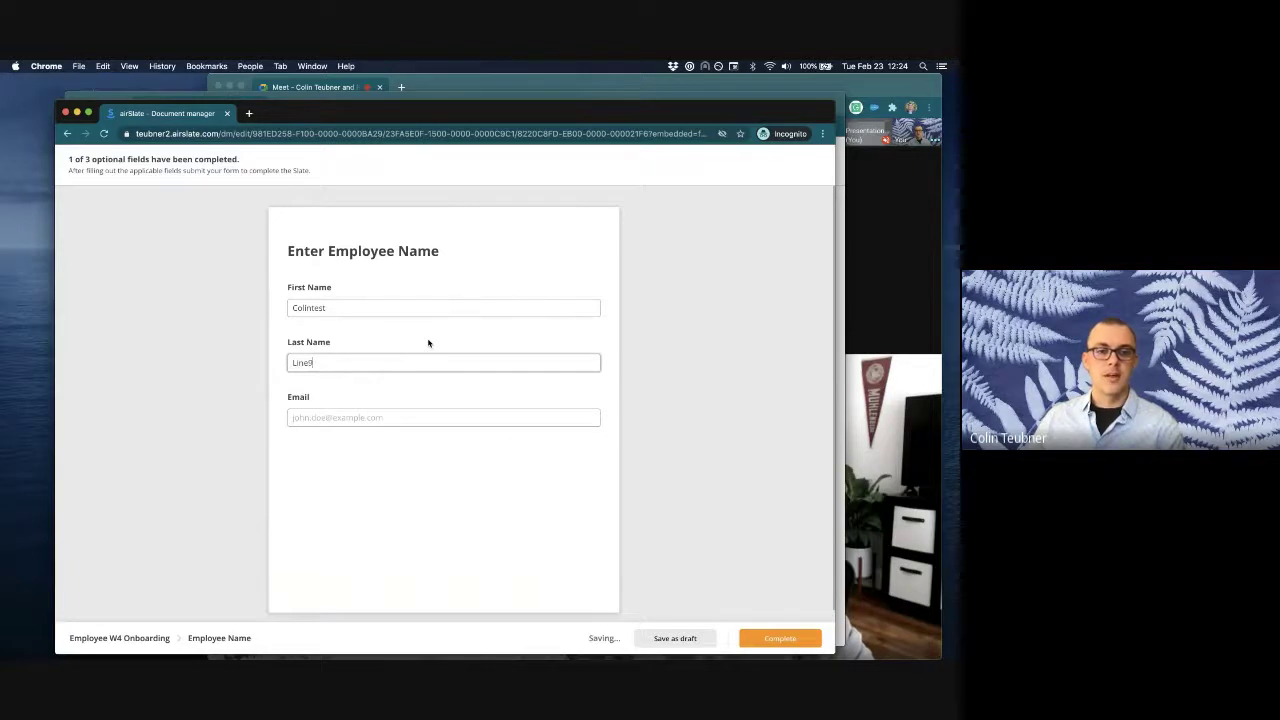
key(Tab)
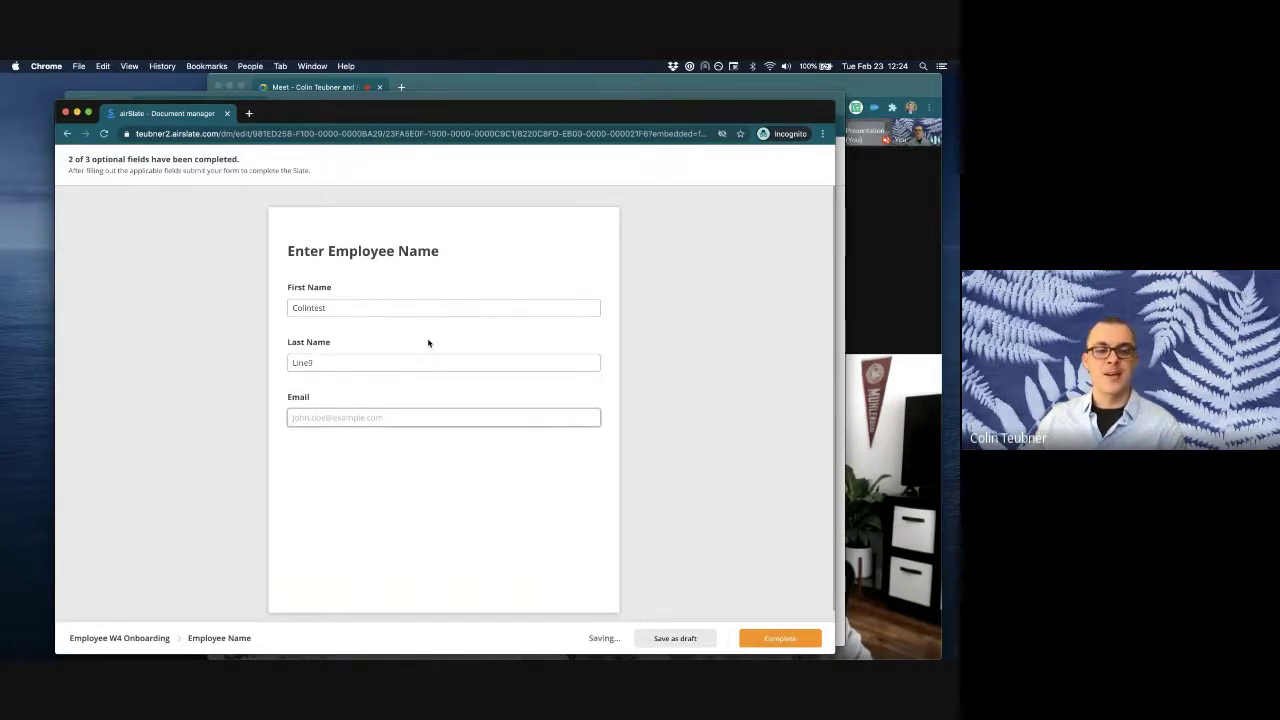
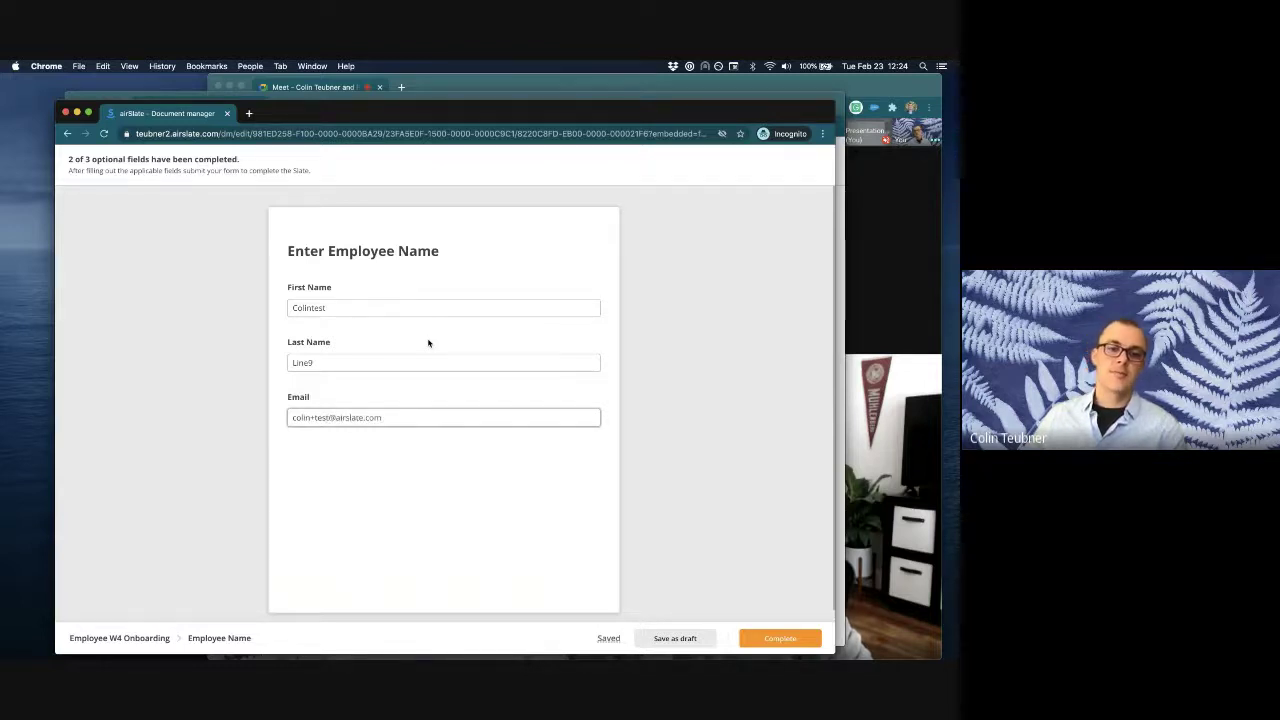
click(762, 640)
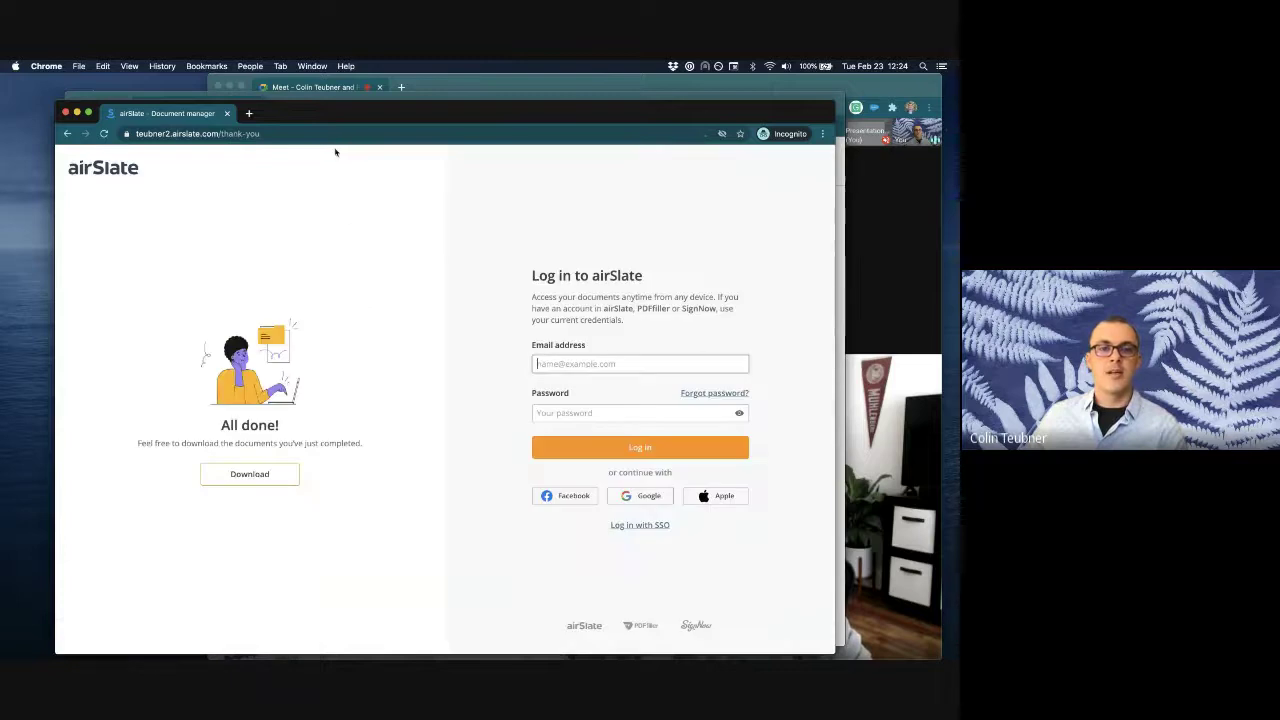
click(227, 113)
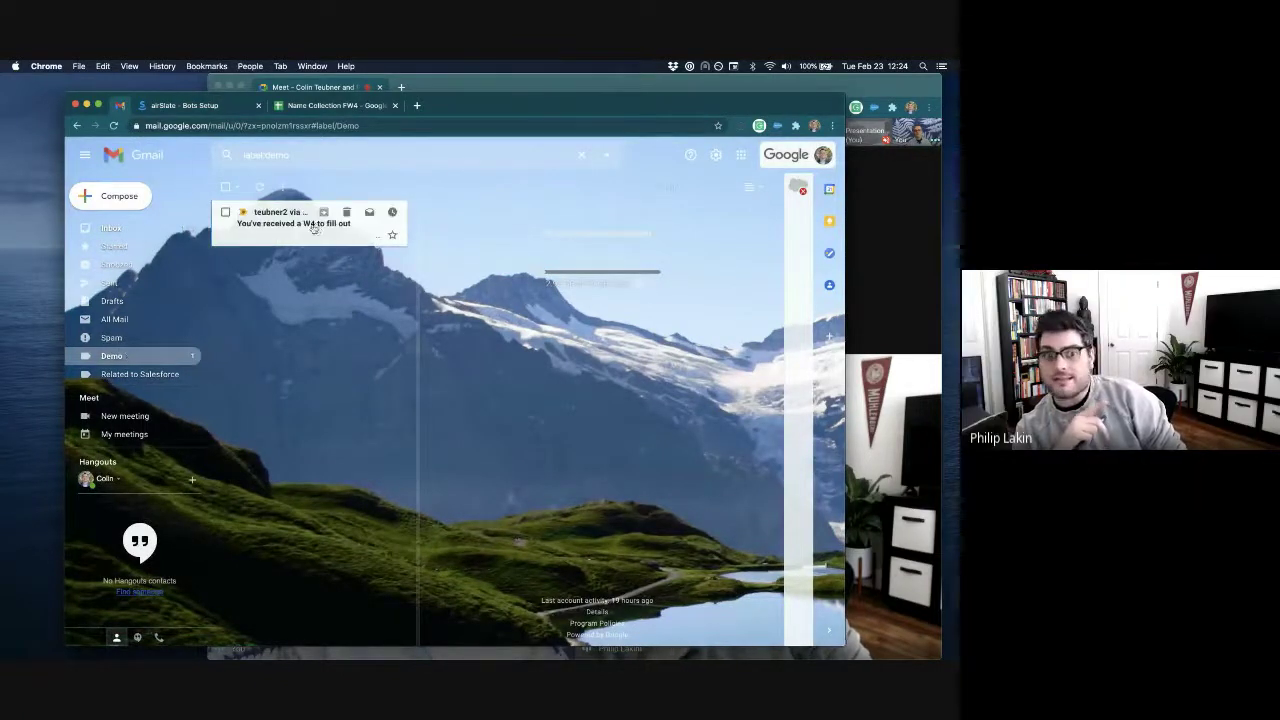
Step: Open the 'You've received a W4 to fill out' email and bring up the Open Document link options
click(313, 228)
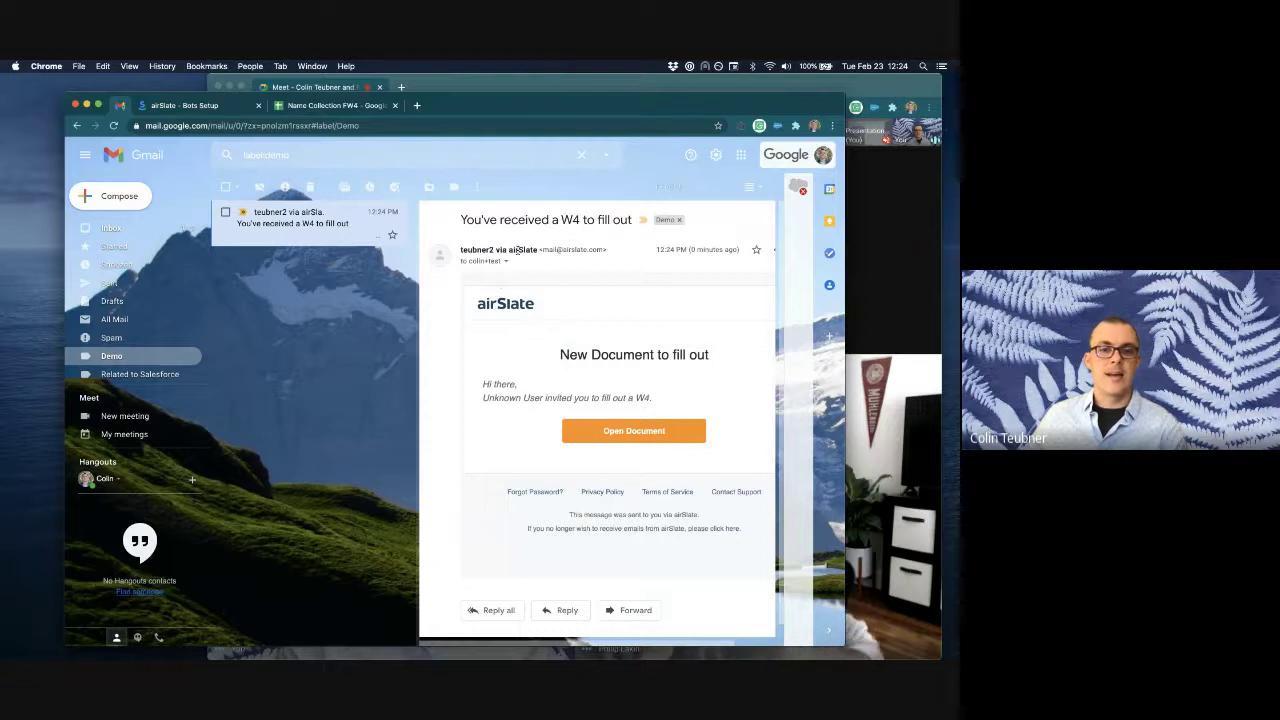
mouse_move(504, 250)
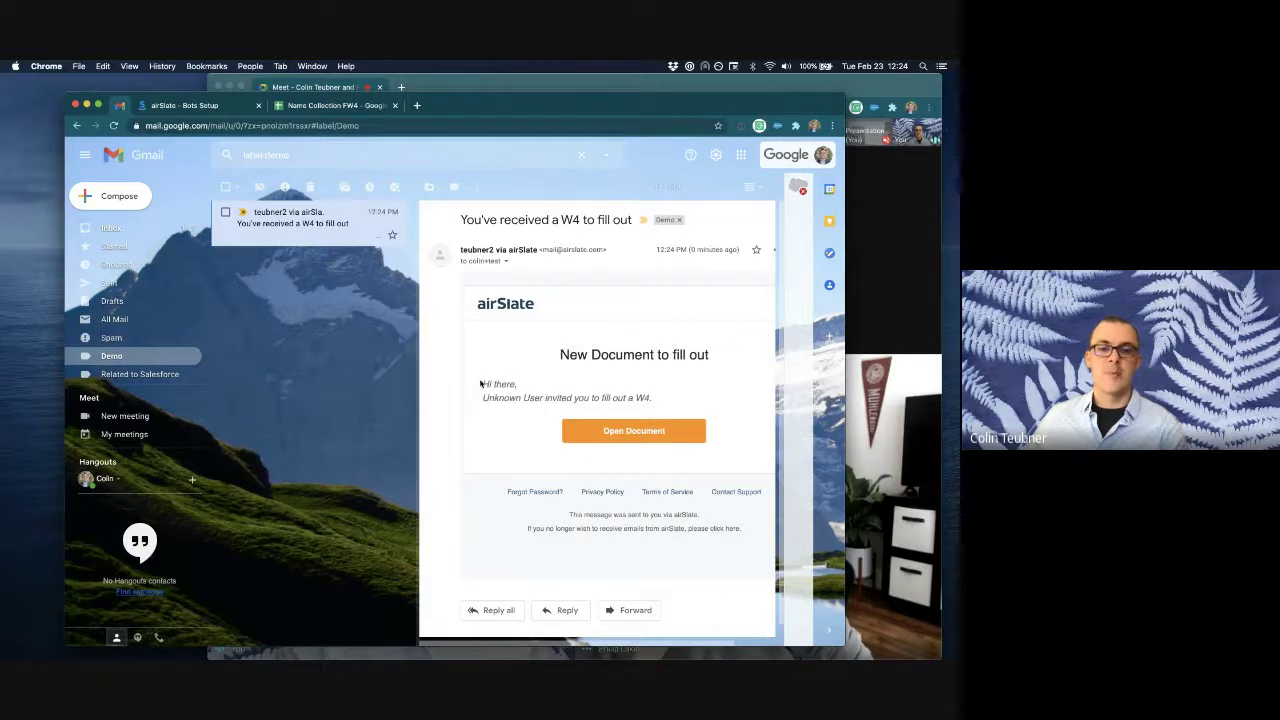
right_click(632, 430)
Step: Open the W-4 in incognito and place the saved signature in the Step 5 field
click(648, 456)
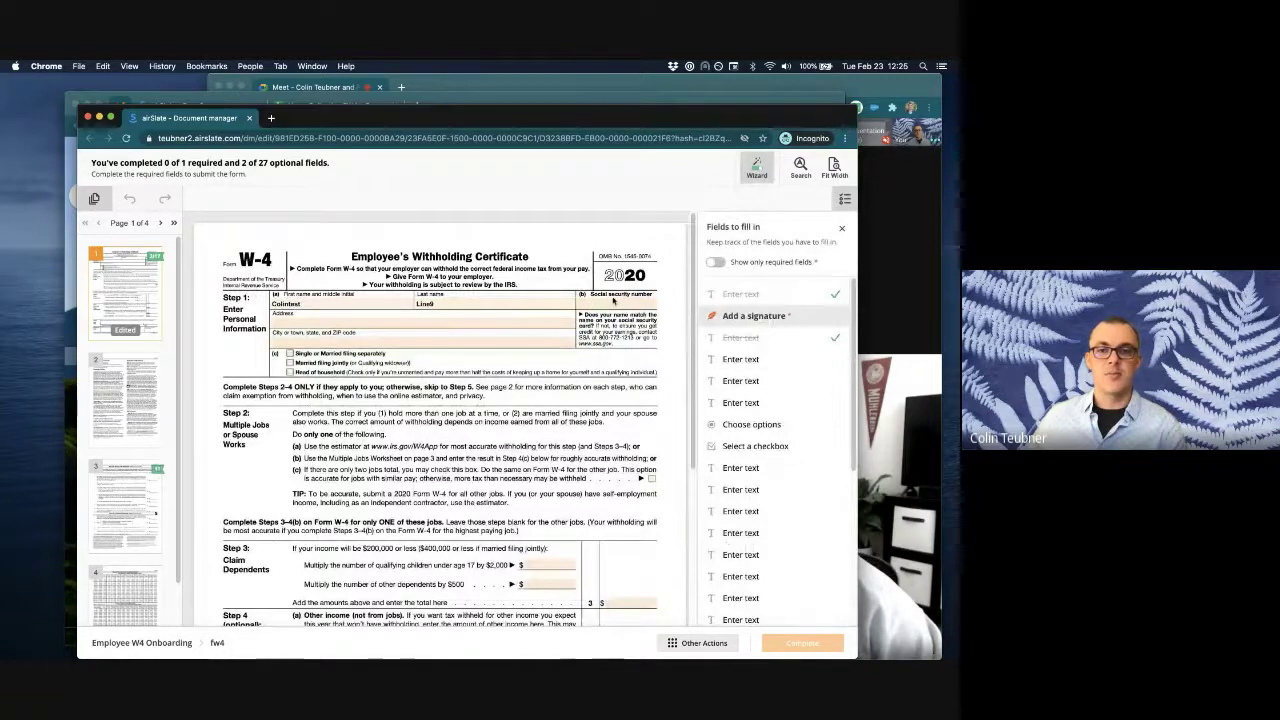
scroll(500, 362, down, 3)
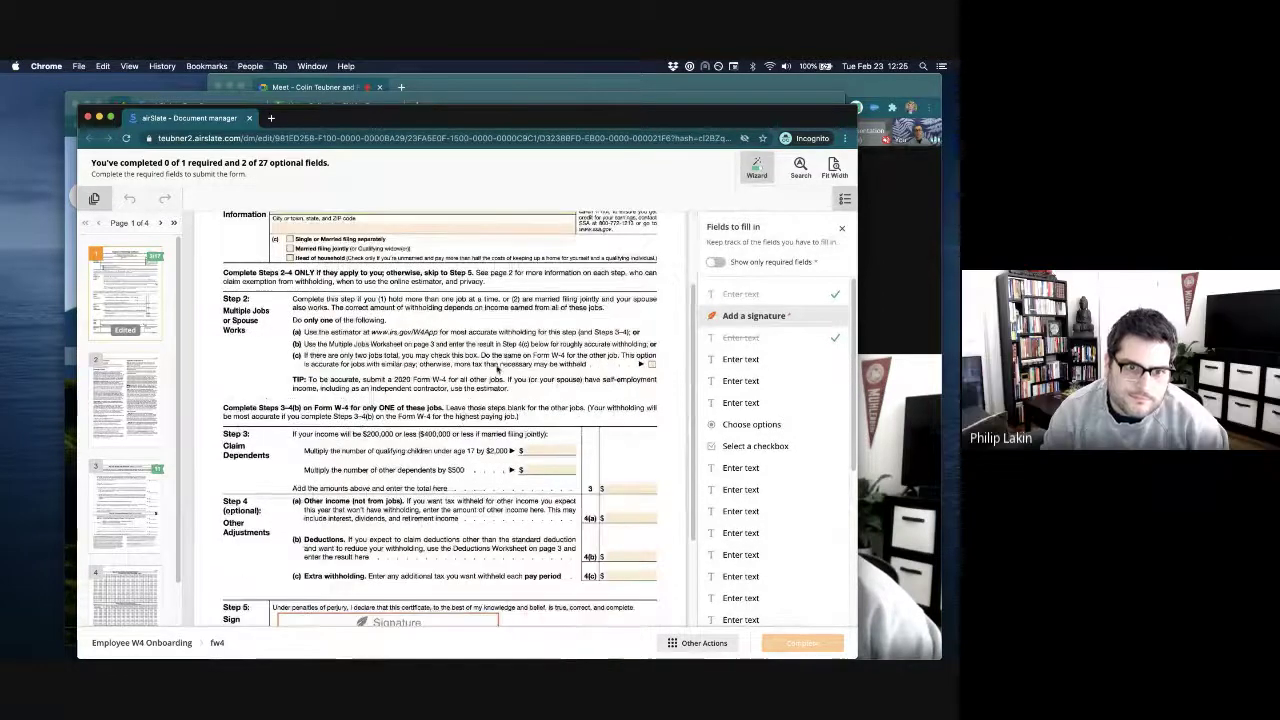
click(397, 622)
click(402, 553)
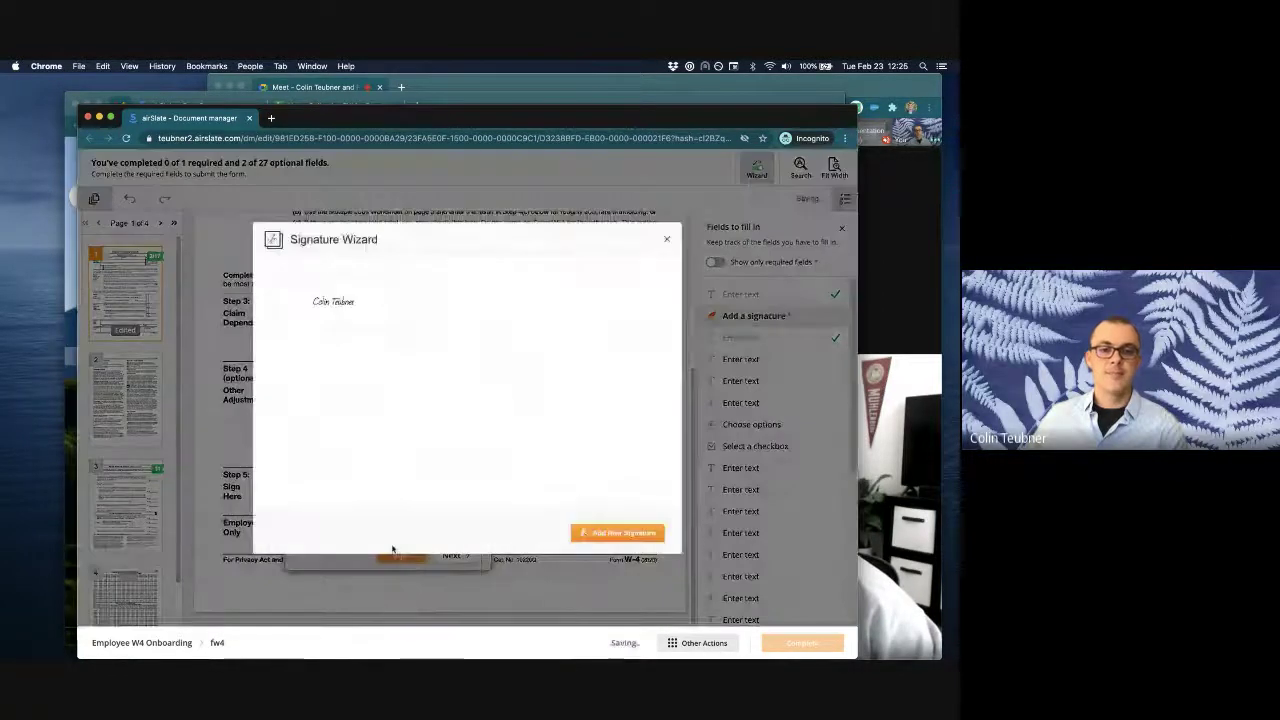
click(346, 330)
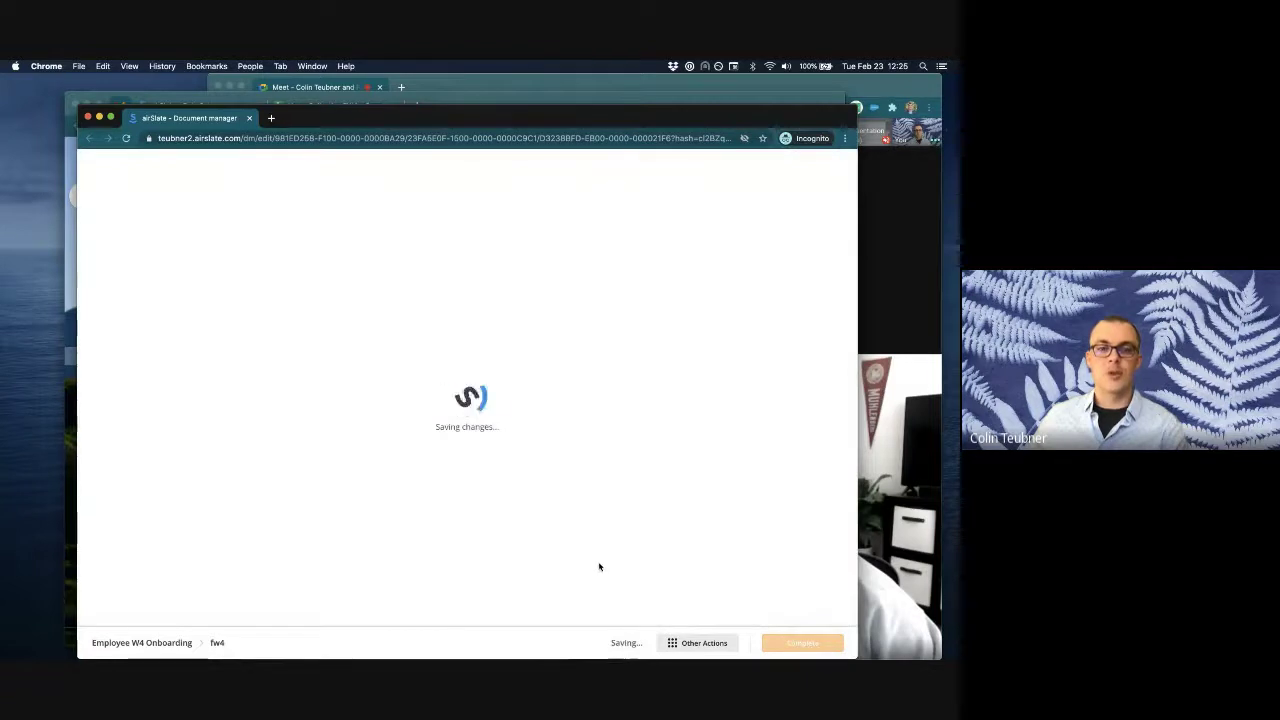
drag(424, 120, 370, 122)
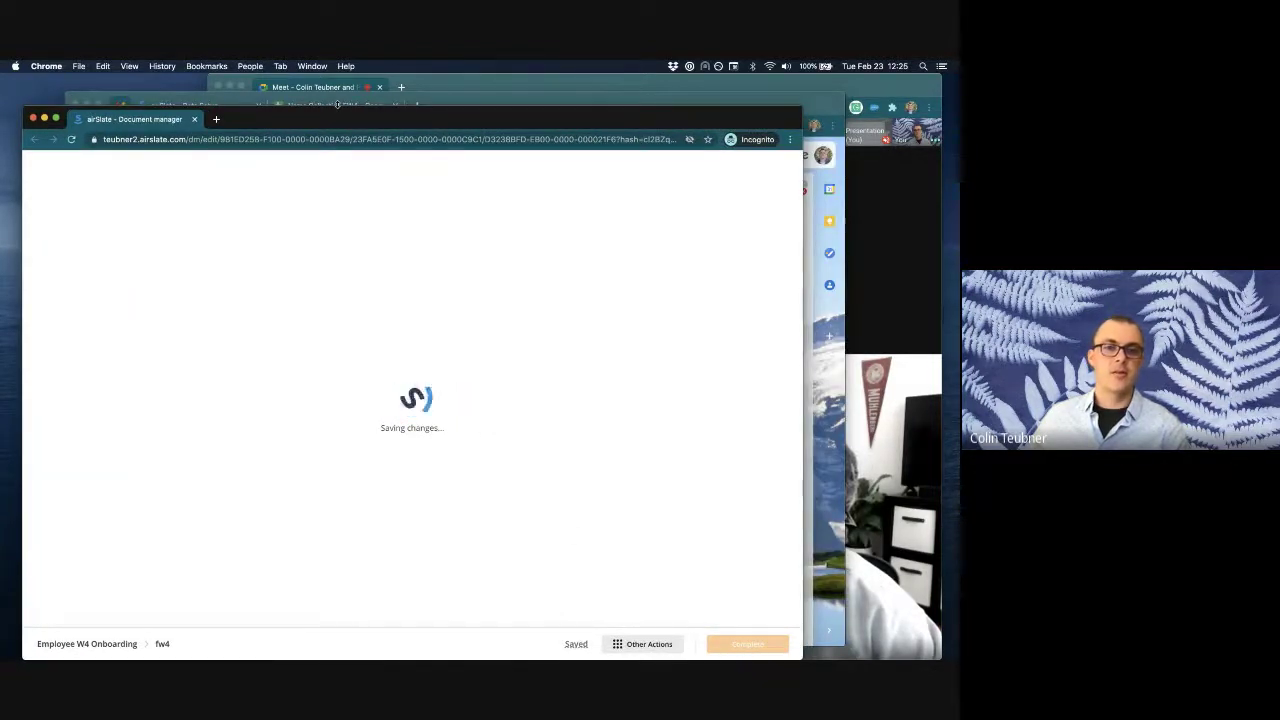
Step: Confirm the test employee's exported row 9 in Name Collection FW4, then return to the Meet call
click(339, 104)
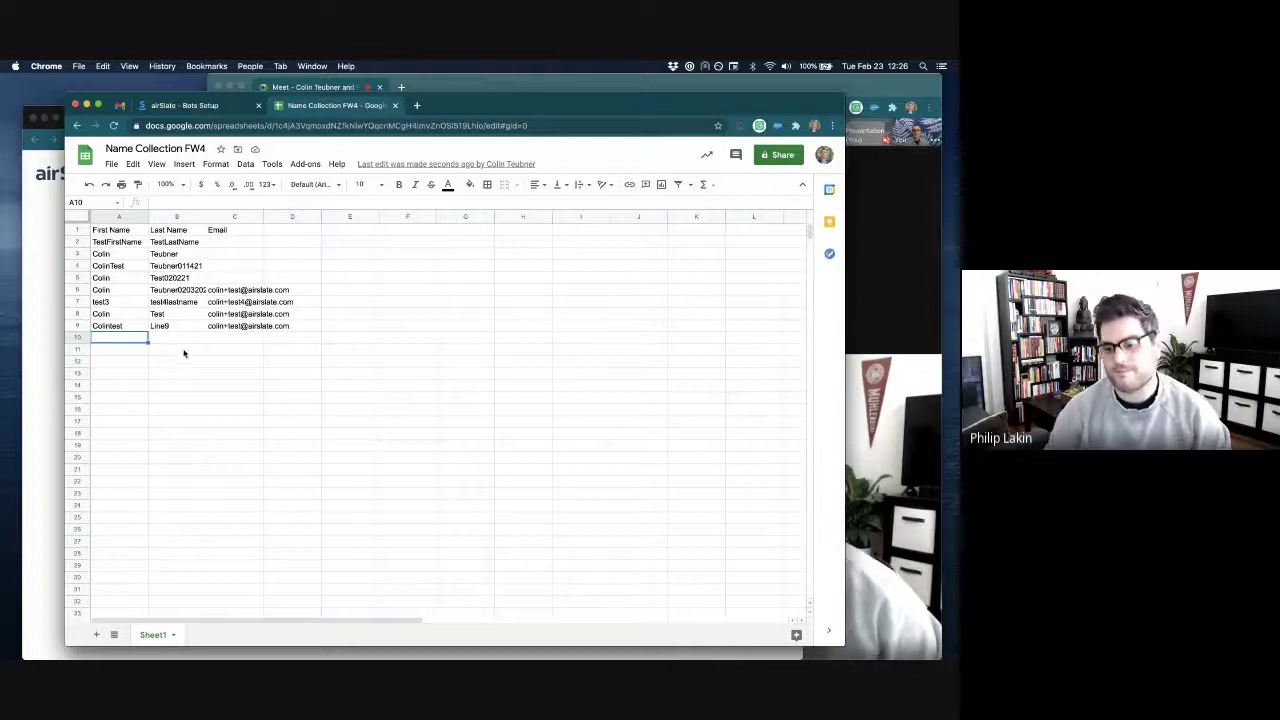
click(530, 84)
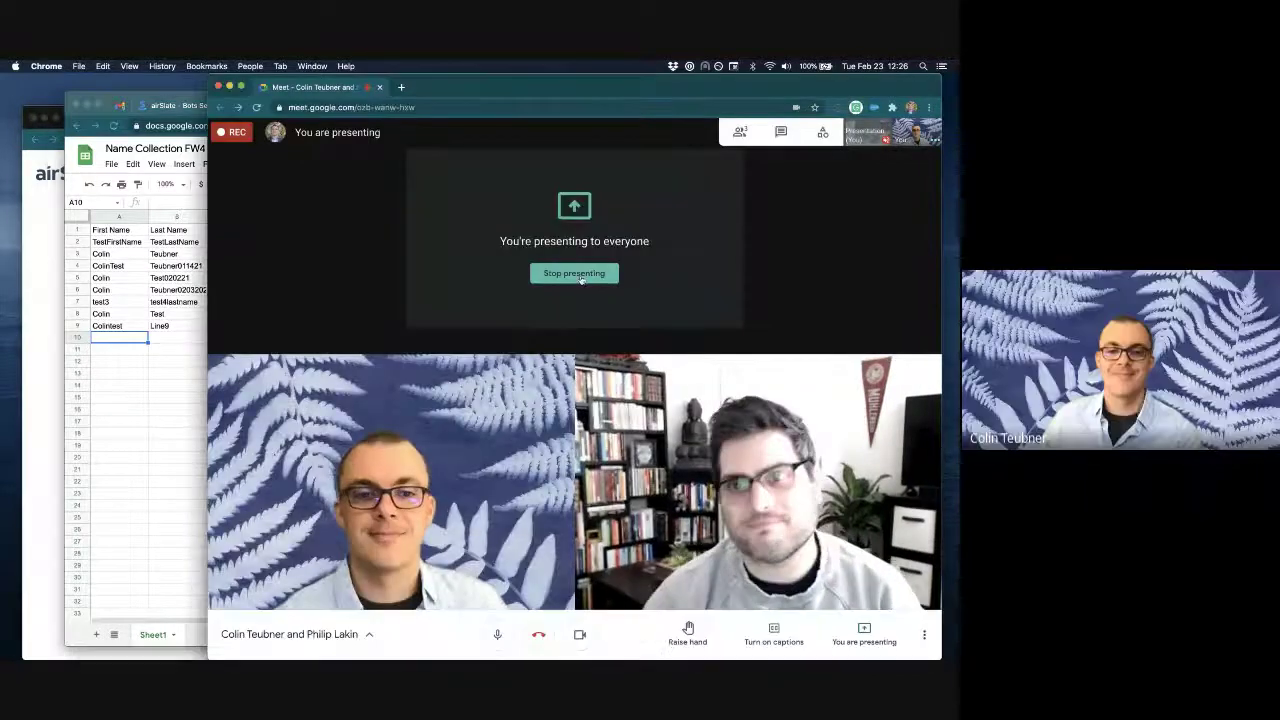